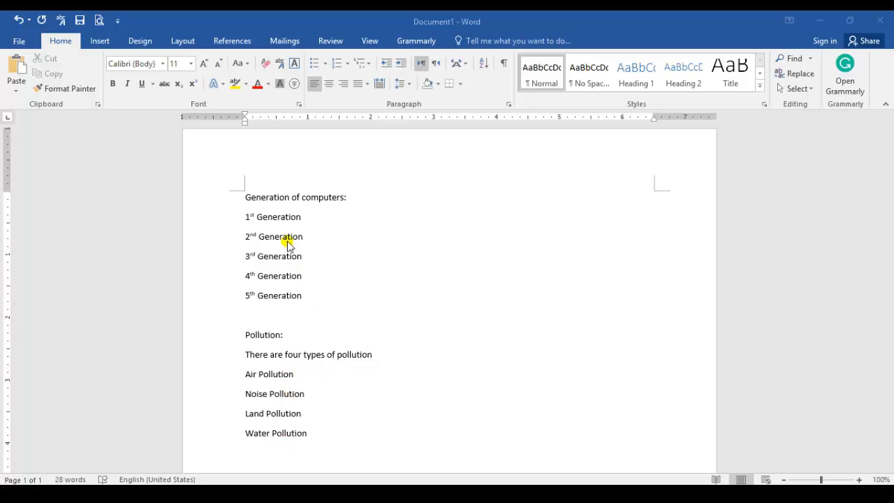
# Apply solid round bullets to the five lines from 1st Generation to 5th Generation
pyautogui.click(243, 217)
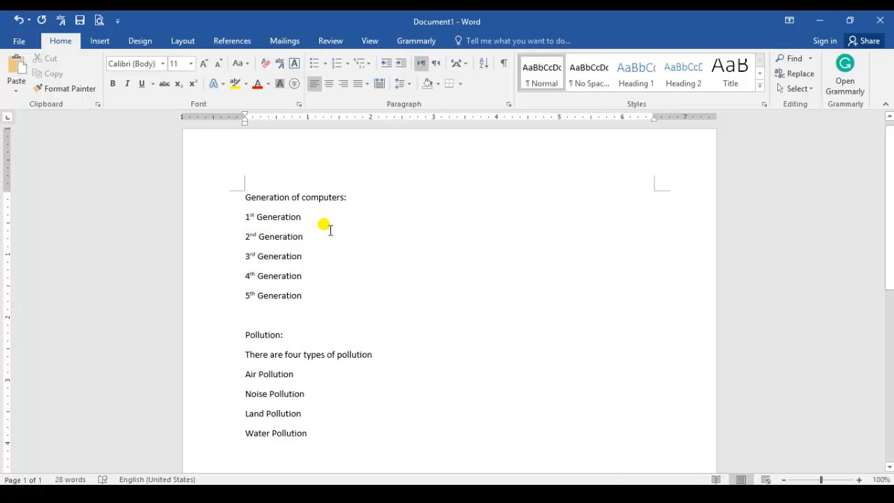
pyautogui.moveTo(311, 303); pyautogui.dragTo(249, 225)
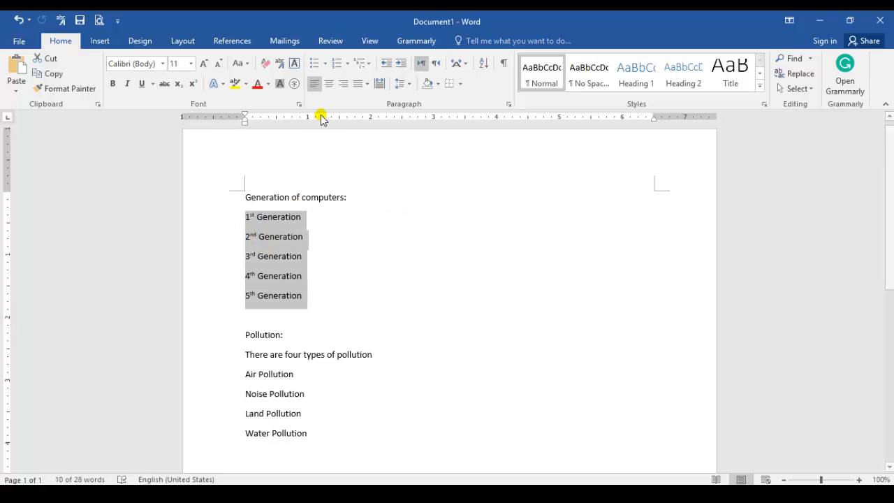
pyautogui.click(325, 64)
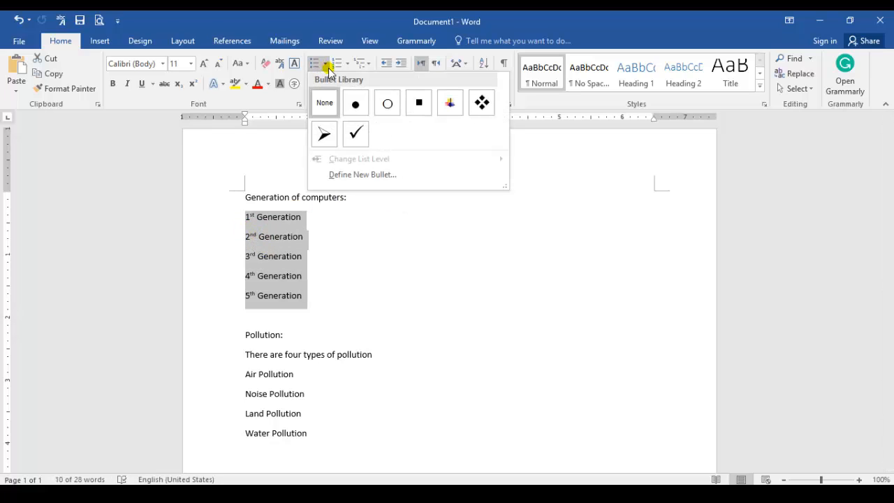
pyautogui.click(355, 103)
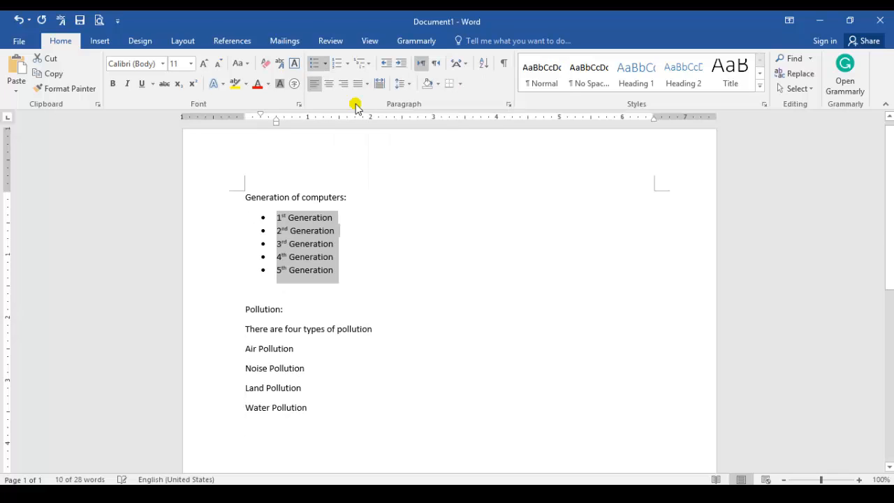
pyautogui.click(347, 273)
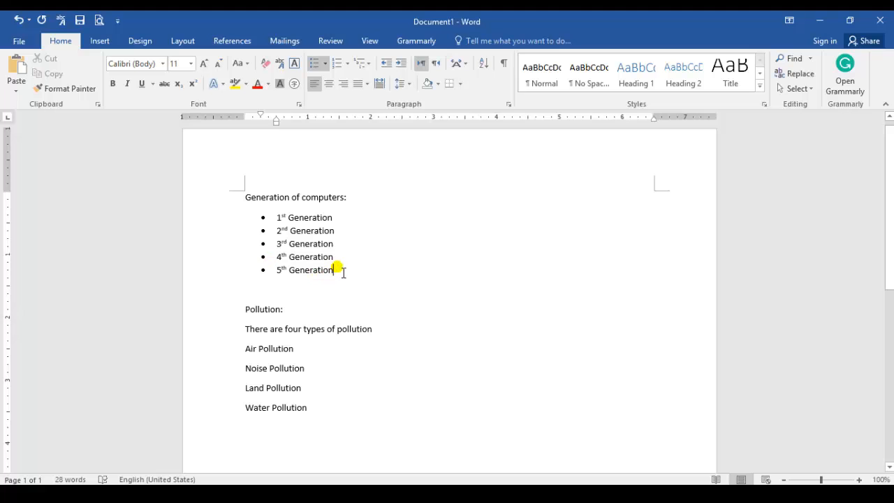
# Change the bullets of the five Generation lines to the four-diamond symbol
pyautogui.moveTo(339, 267); pyautogui.dragTo(277, 219)
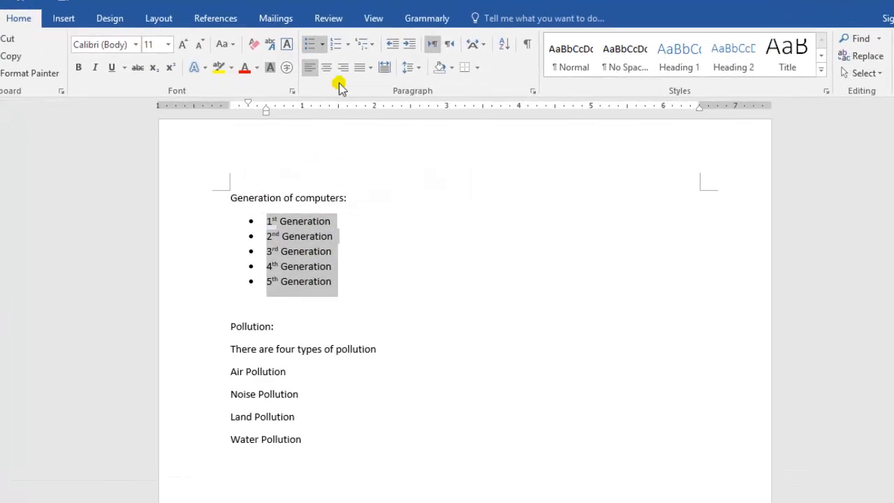
pyautogui.click(324, 64)
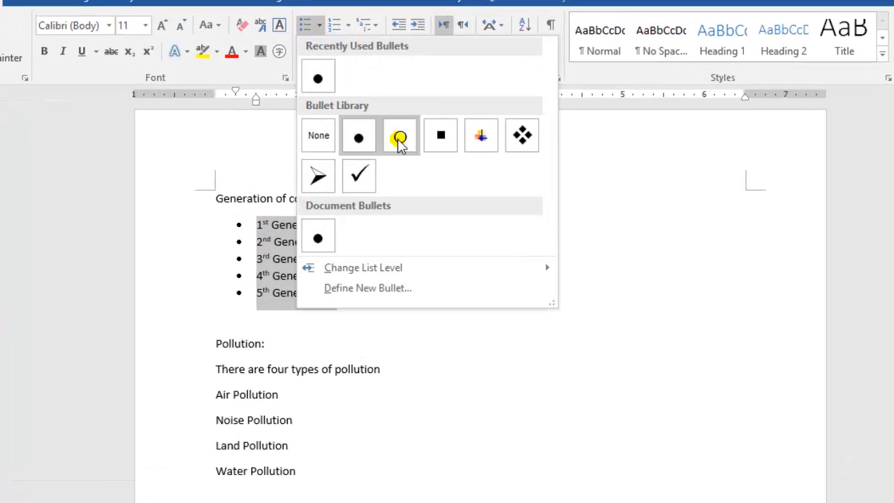
pyautogui.click(521, 139)
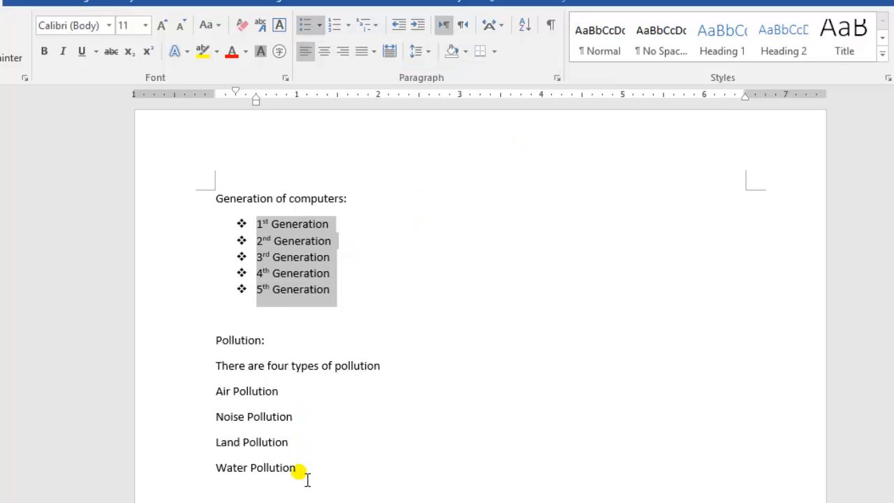
# Apply arrowhead bullets to the four lines from Air Pollution to Water Pollution, and replace them with 1. 2. 3. numbering
pyautogui.moveTo(305, 479); pyautogui.dragTo(213, 392)
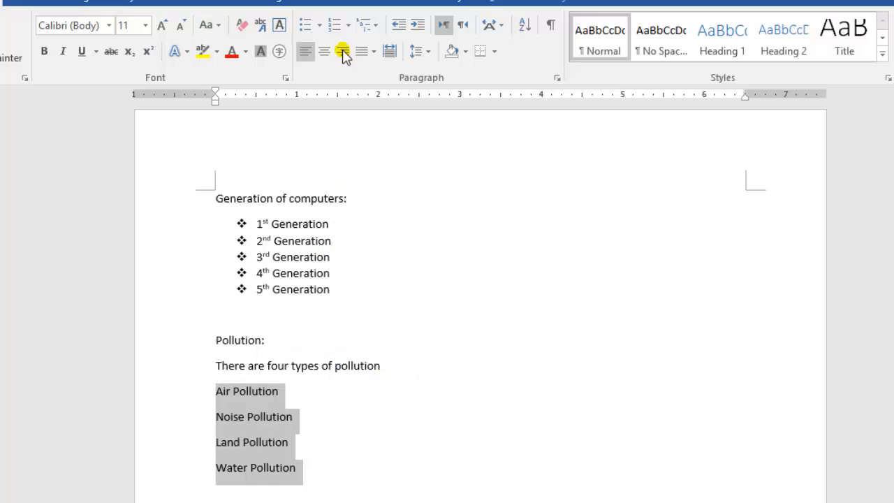
pyautogui.click(319, 26)
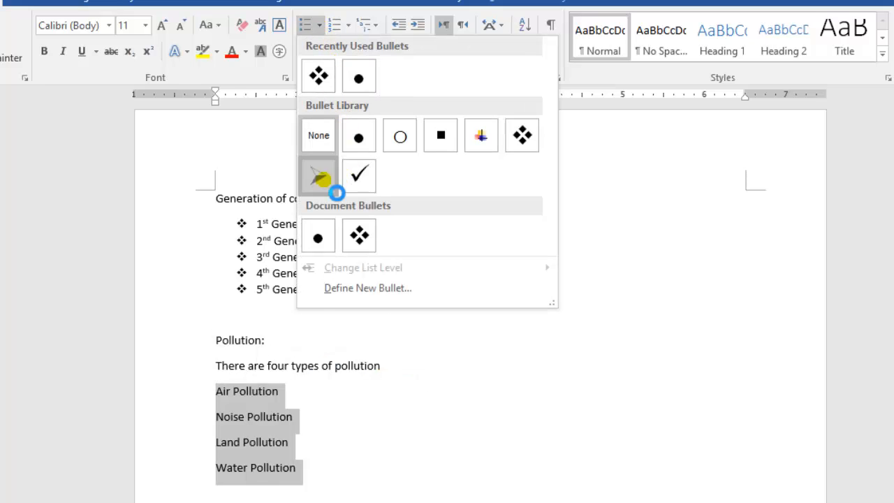
pyautogui.click(319, 176)
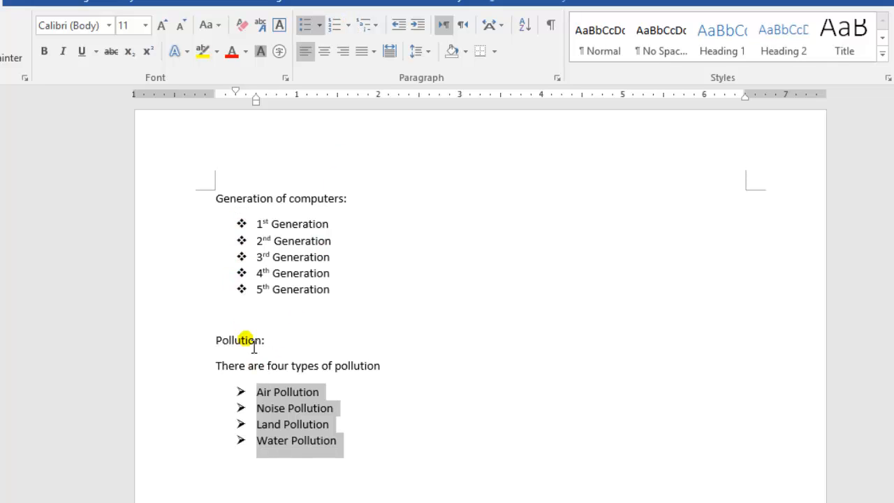
pyautogui.click(347, 26)
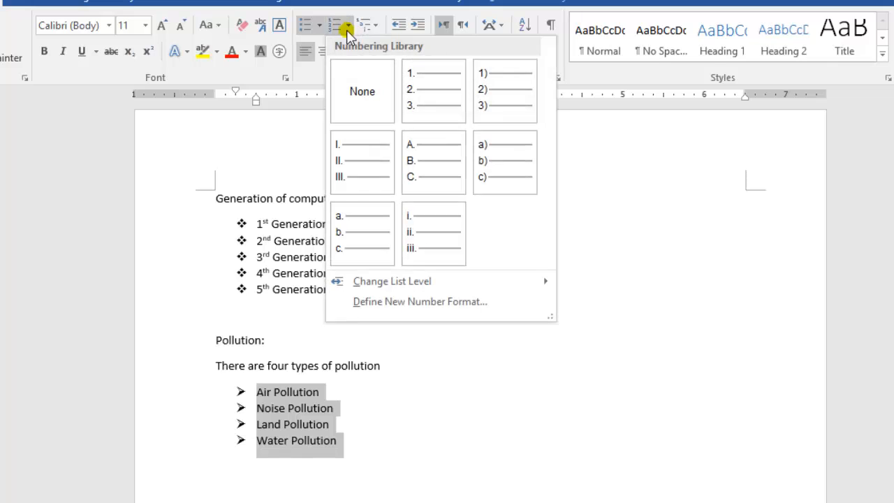
pyautogui.click(429, 92)
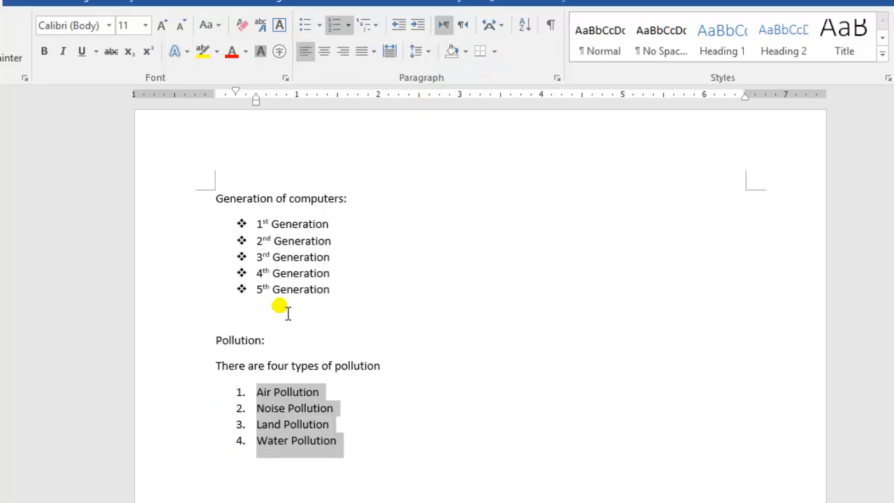
# Replace the bullets of the five Generation lines with A. B. C. lettering
pyautogui.moveTo(342, 296); pyautogui.dragTo(244, 224)
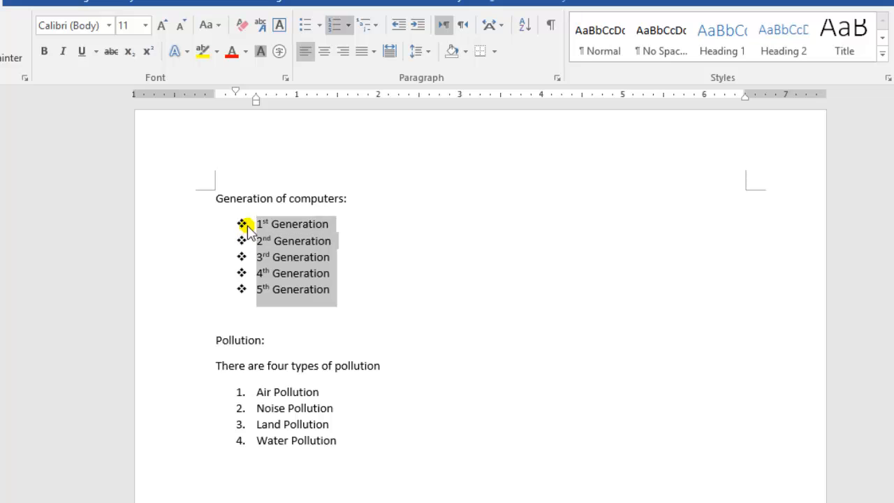
pyautogui.click(347, 26)
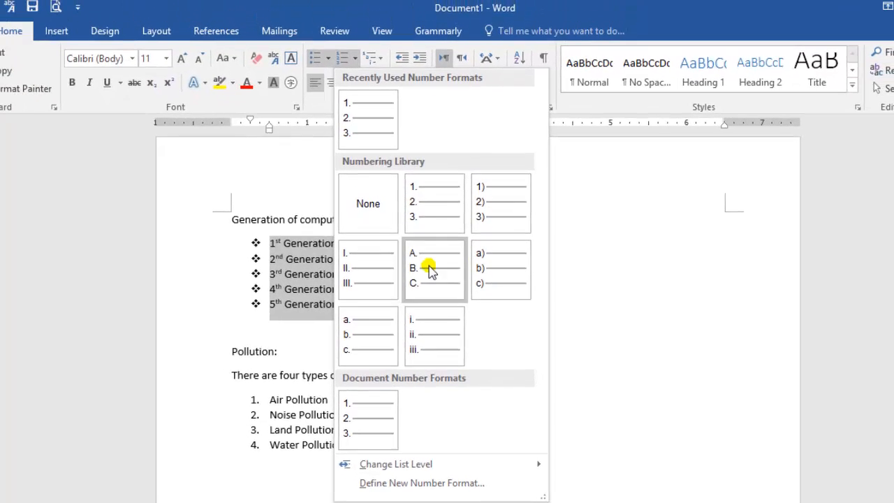
pyautogui.click(438, 272)
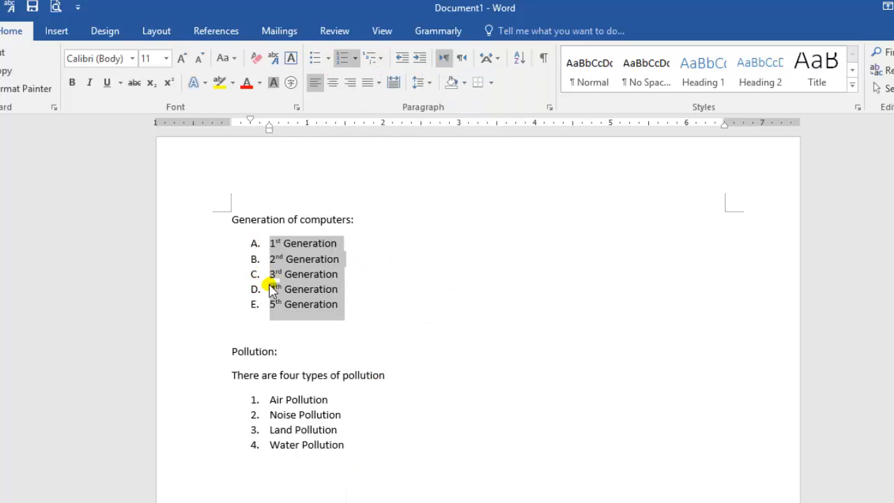
# Apply the 1. / 1.1. / 1.1.1. multilevel list format to the five Generation lines
pyautogui.click(380, 62)
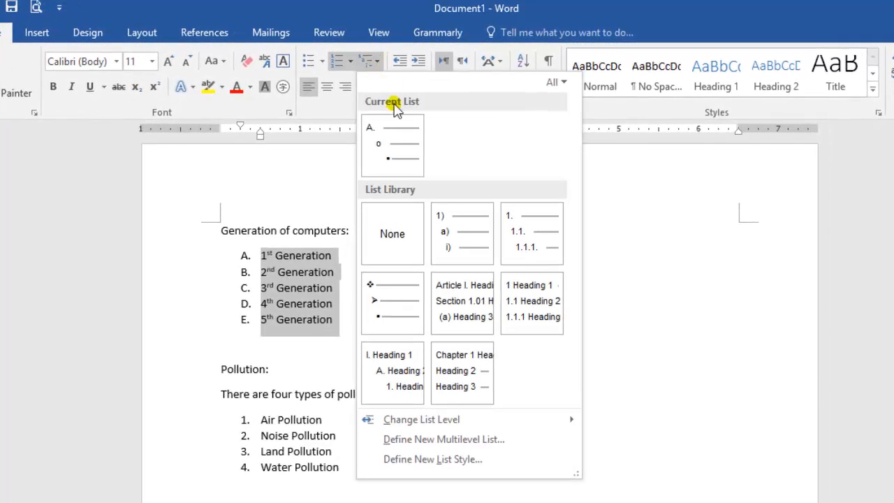
pyautogui.moveTo(455, 224)
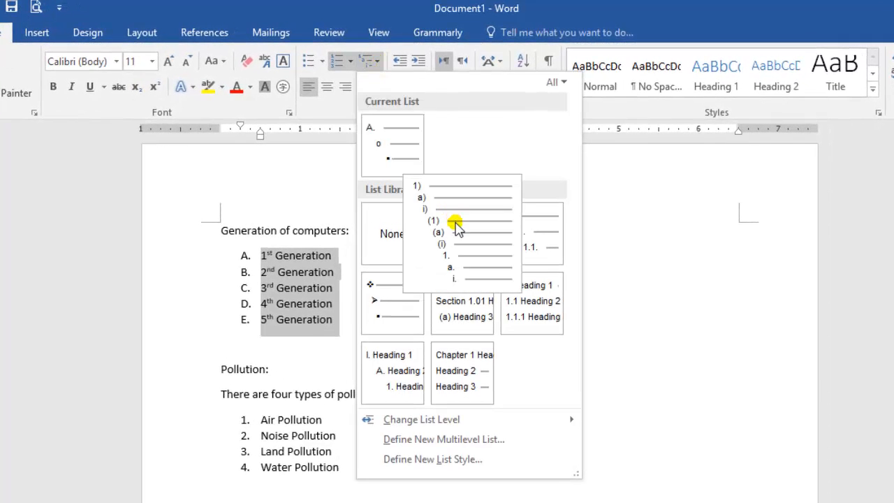
pyautogui.moveTo(514, 250)
pyautogui.click(523, 232)
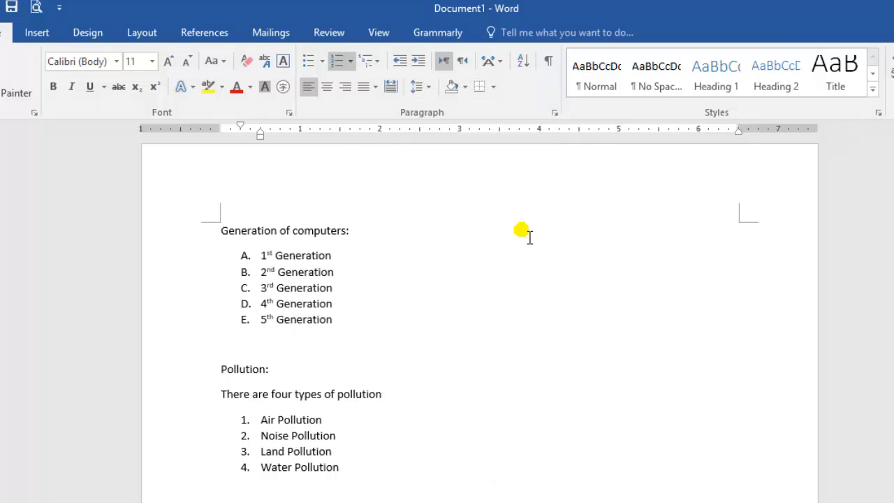
# Add the second-level items "Vaccume tubes" and "Eniac" under 1st Generation, followed by an empty item
pyautogui.click(320, 257)
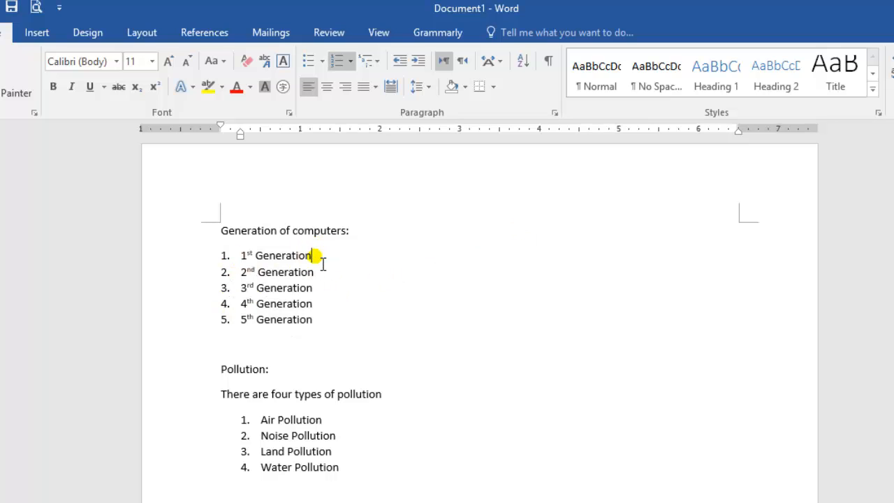
pyautogui.press('Return')
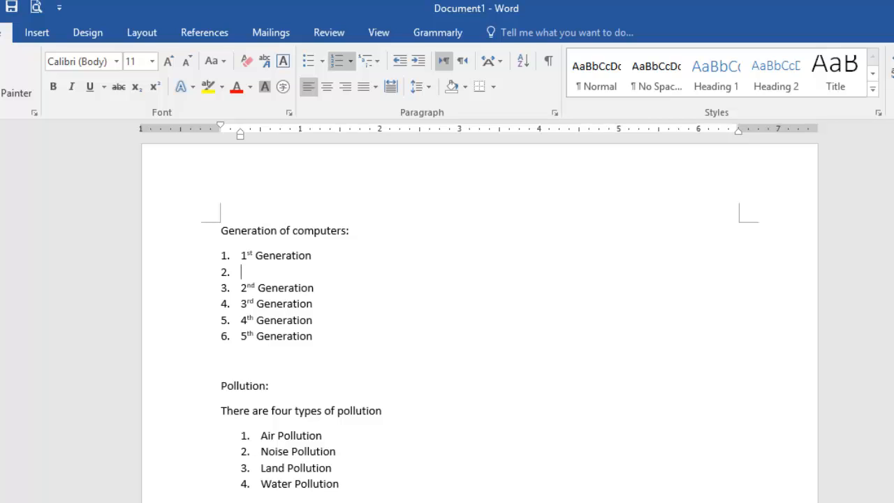
pyautogui.press('Tab')
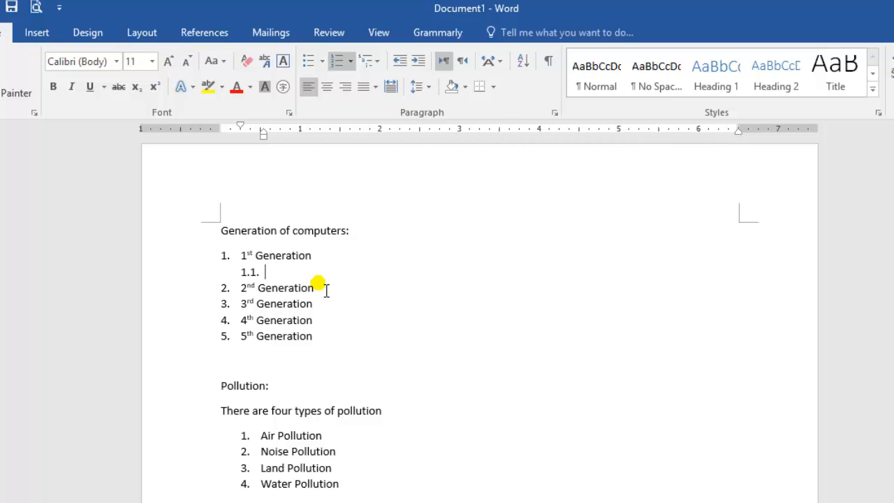
pyautogui.write('Vaccume tubes')
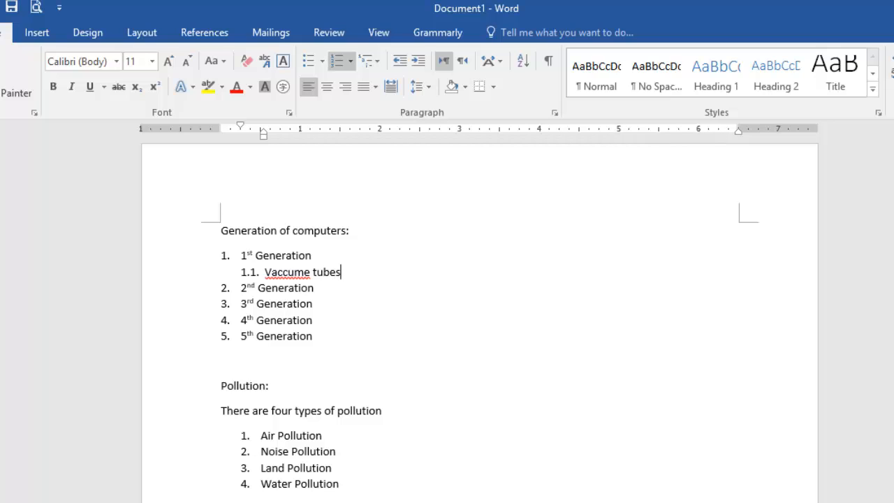
pyautogui.press('Return')
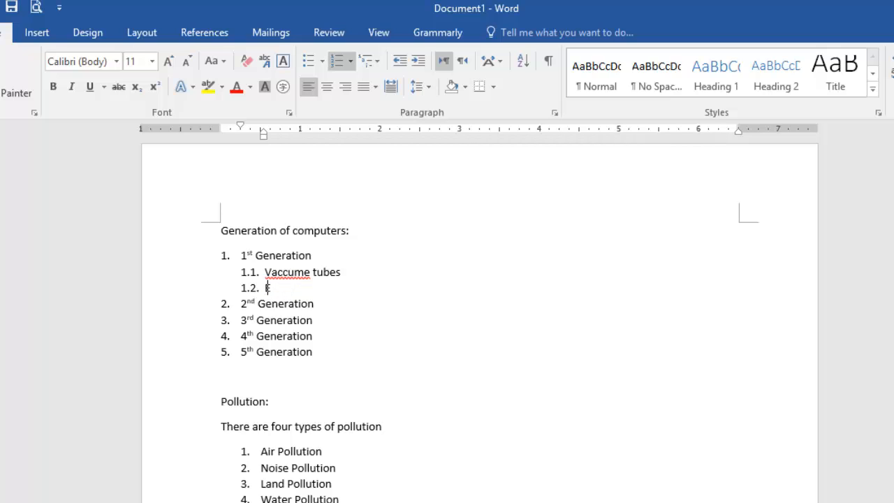
pyautogui.write('niac')
pyautogui.press('Return')
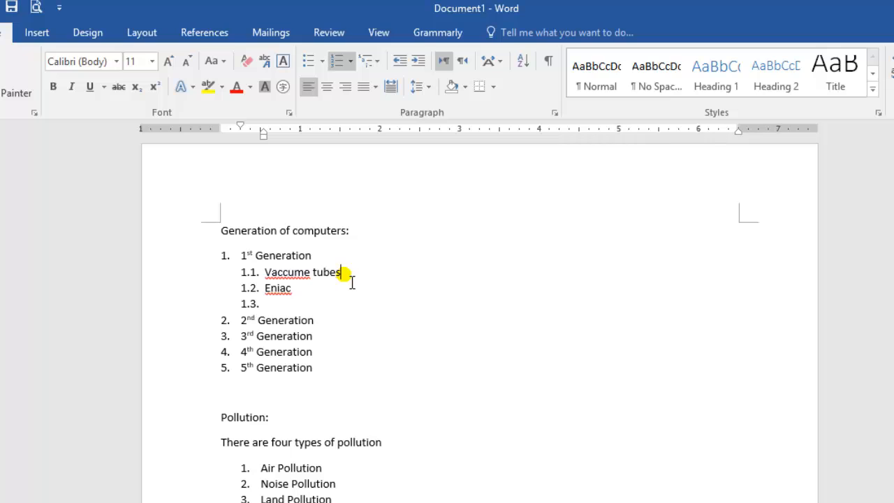
# Insert a third-level item "describe" under Vaccume tubes
pyautogui.click(344, 273)
pyautogui.press('Return')
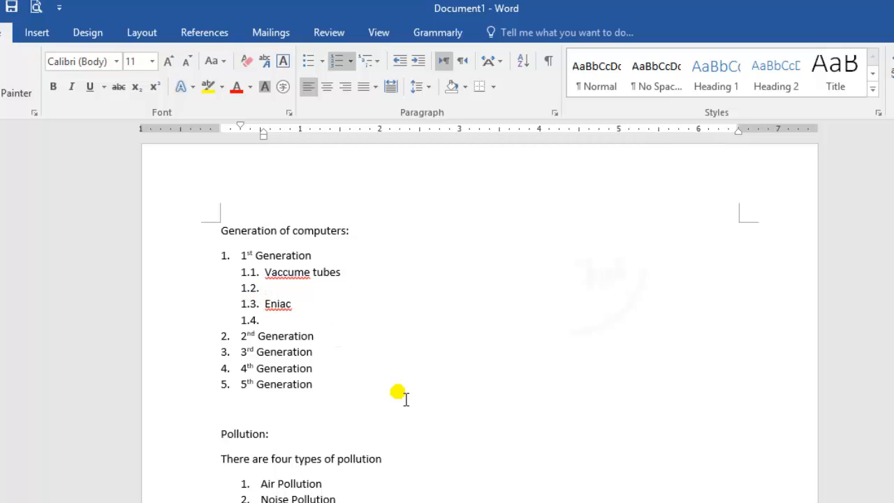
pyautogui.press('Tab')
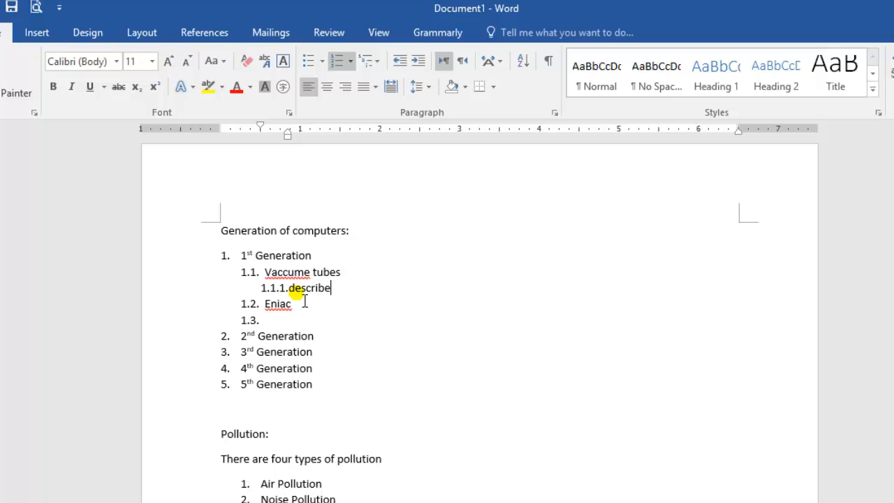
# Apply the 1) / a) / i) multilevel list format to the 1st Generation, Vaccume tubes and describe lines
pyautogui.moveTo(349, 296); pyautogui.dragTo(257, 269)
pyautogui.click(226, 257)
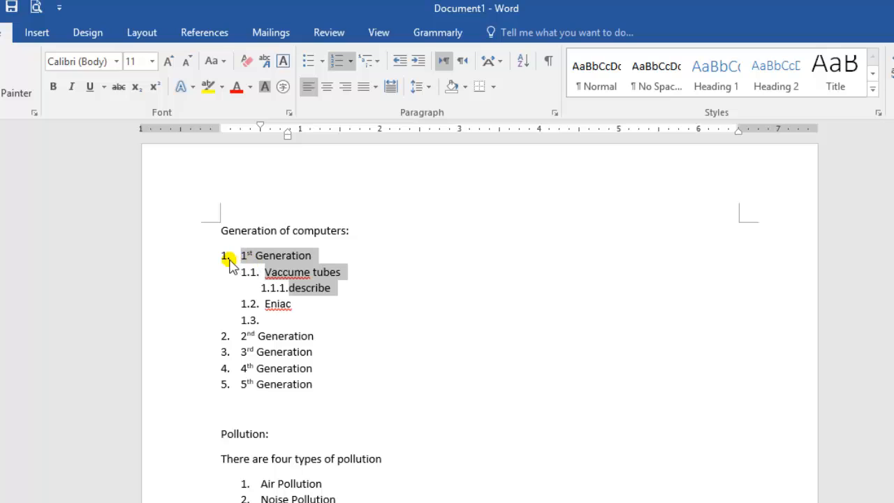
pyautogui.click(378, 62)
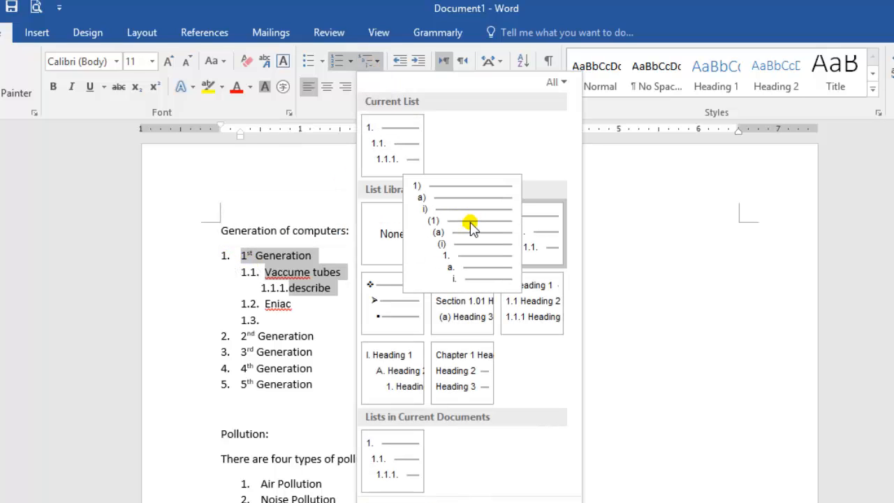
pyautogui.moveTo(447, 231)
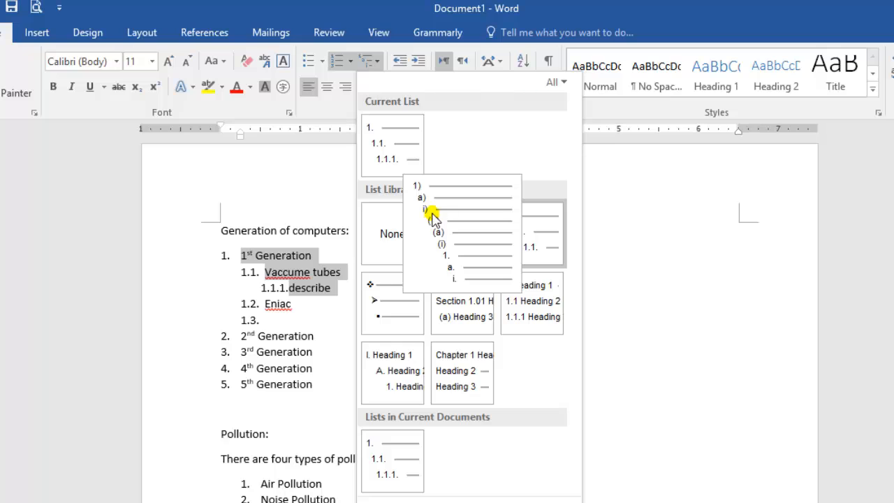
pyautogui.click(455, 255)
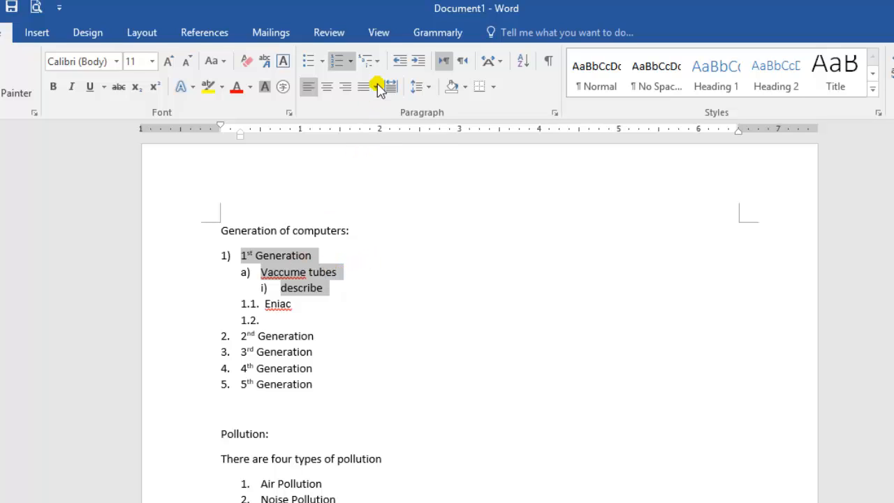
pyautogui.click(376, 61)
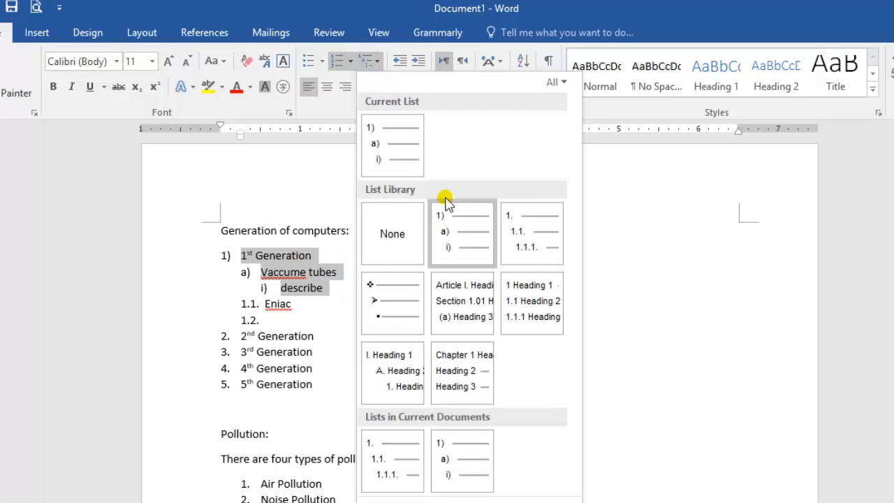
pyautogui.moveTo(448, 214)
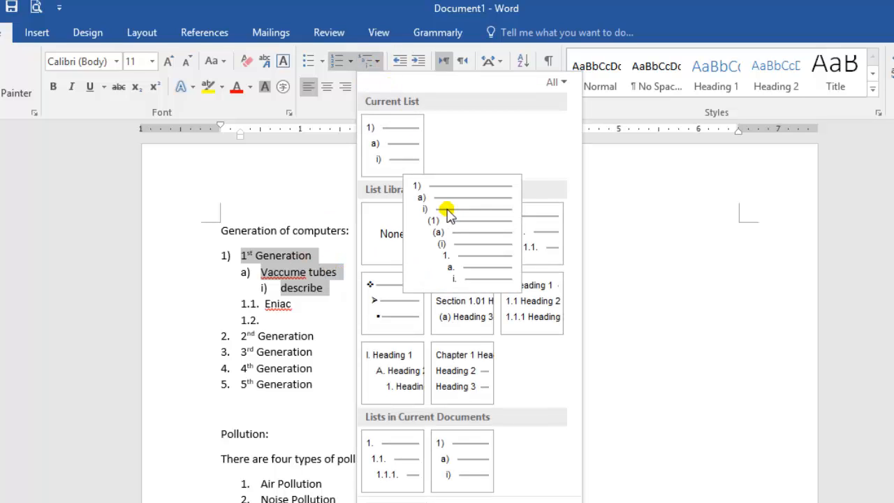
pyautogui.click(320, 248)
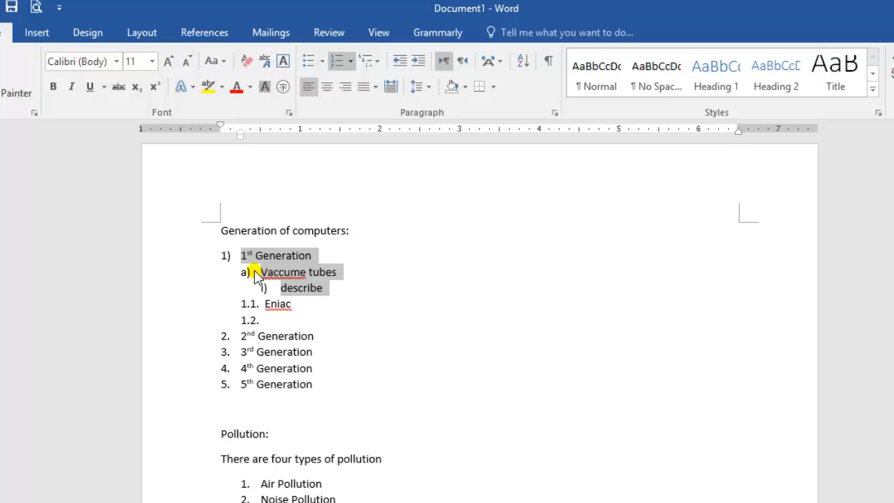
# Delete the third-level item "describe" under Vaccume tubes
pyautogui.moveTo(335, 293); pyautogui.dragTo(249, 286)
pyautogui.press('Delete')
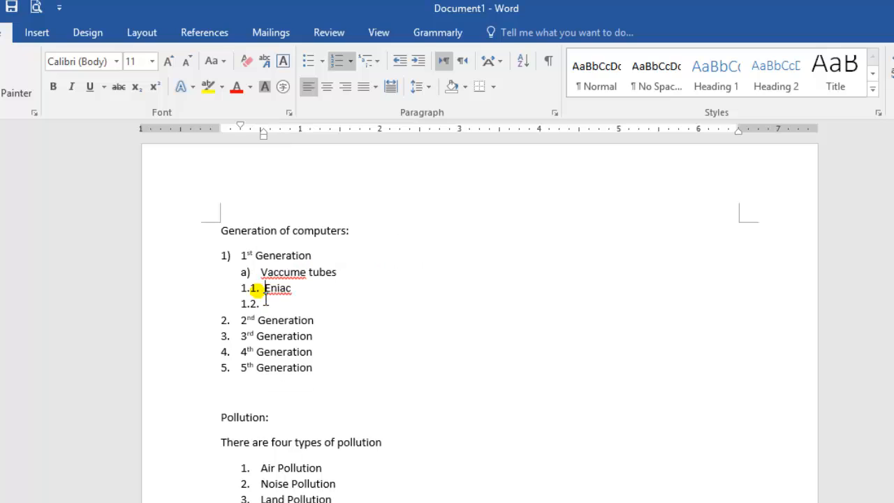
# Insert a third-level item "Describe" under Vaccume tubes, followed by an empty fourth-level item
pyautogui.click(353, 276)
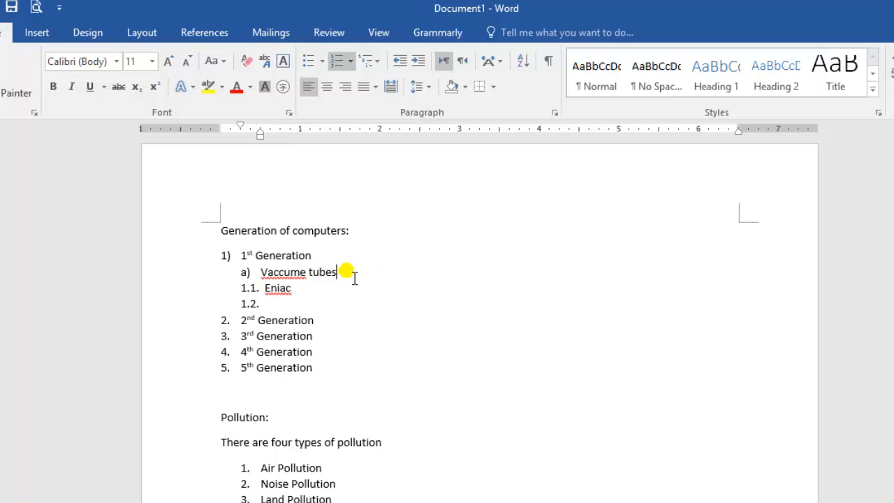
pyautogui.press('Return')
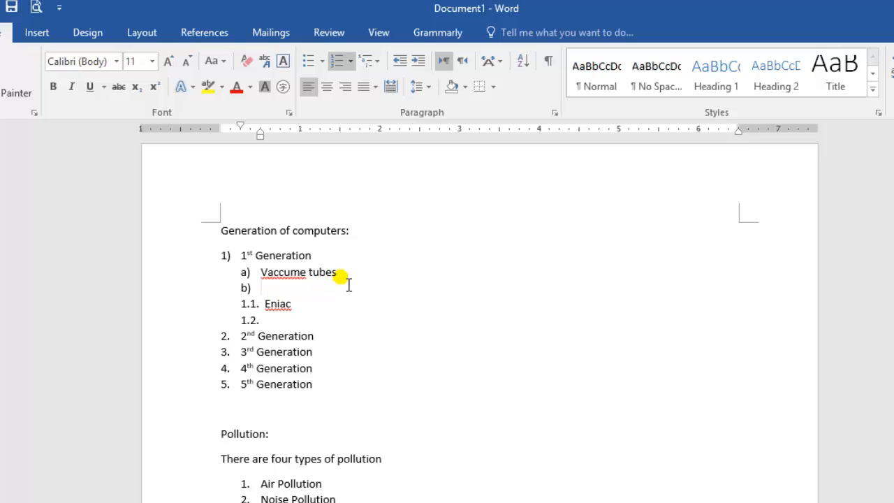
pyautogui.press('Tab')
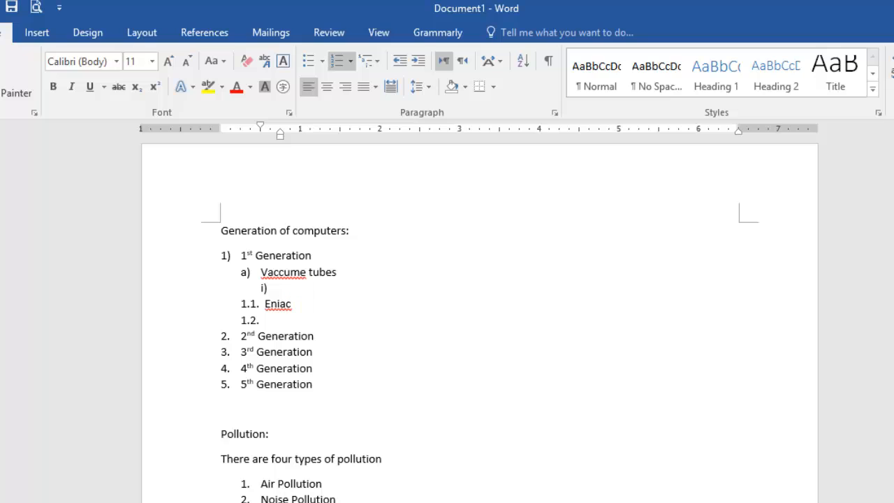
pyautogui.write('describe')
pyautogui.press('Return')
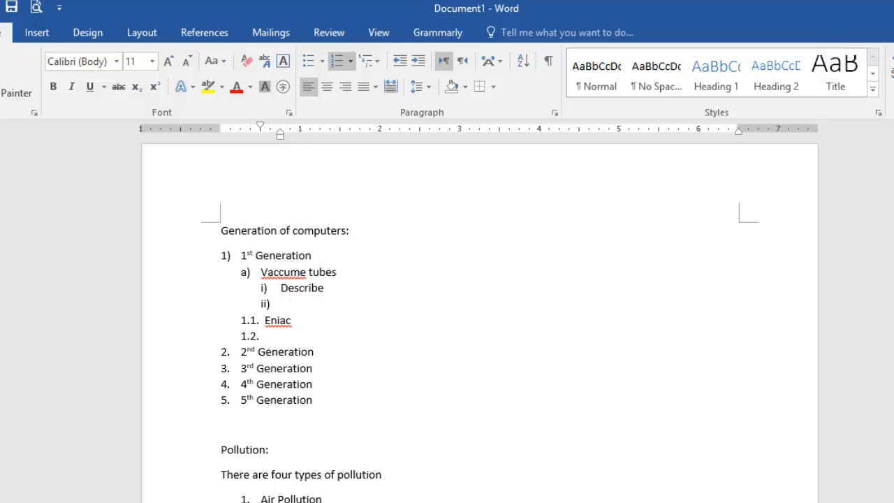
pyautogui.press('Tab')
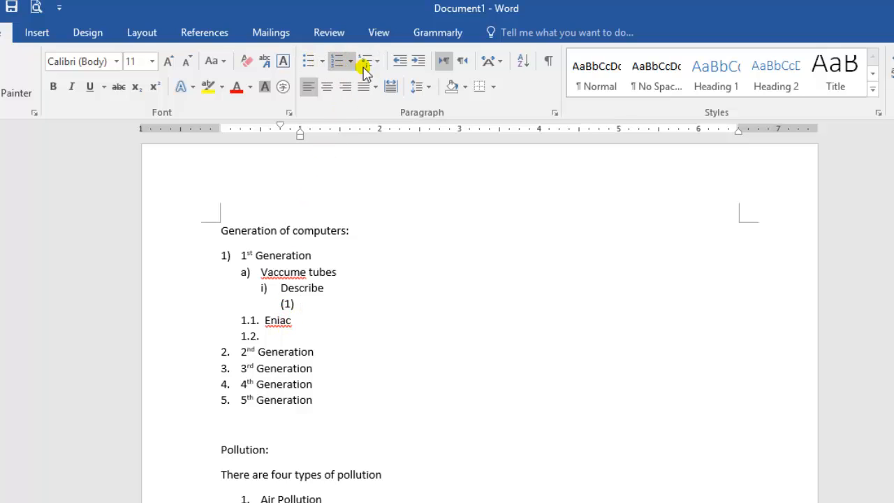
pyautogui.click(321, 62)
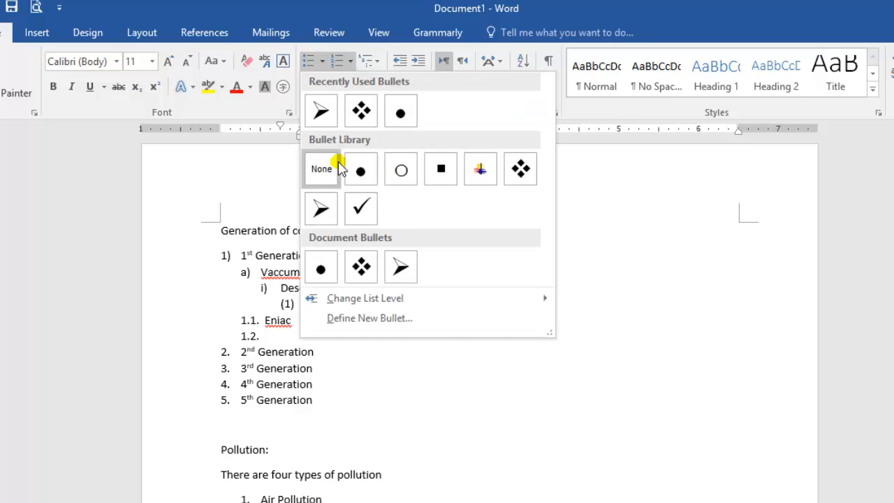
pyautogui.click(352, 62)
pyautogui.click(351, 62)
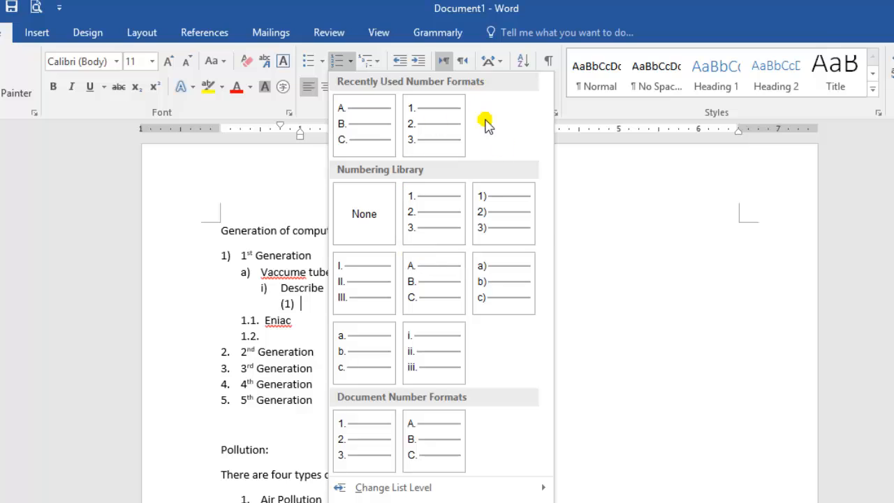
pyautogui.click(566, 236)
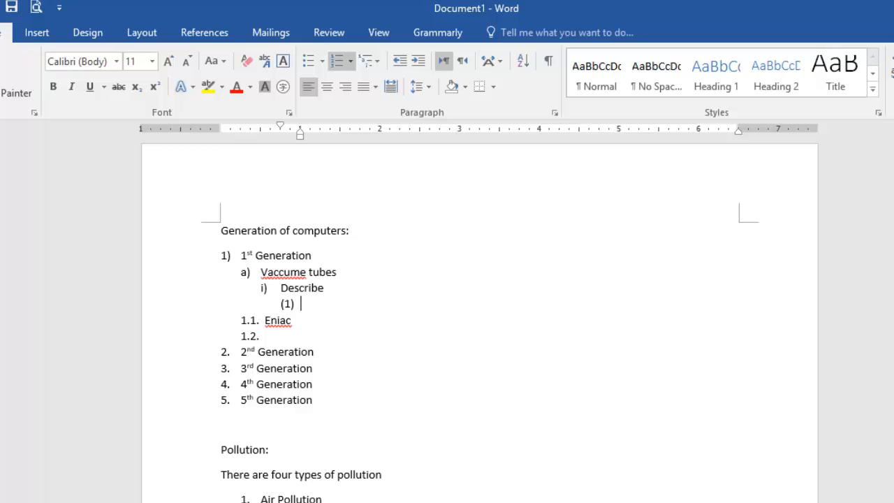
# Centre all the text of both lists and their headings, and switch it to right alignment
pyautogui.moveTo(290, 499); pyautogui.dragTo(214, 233)
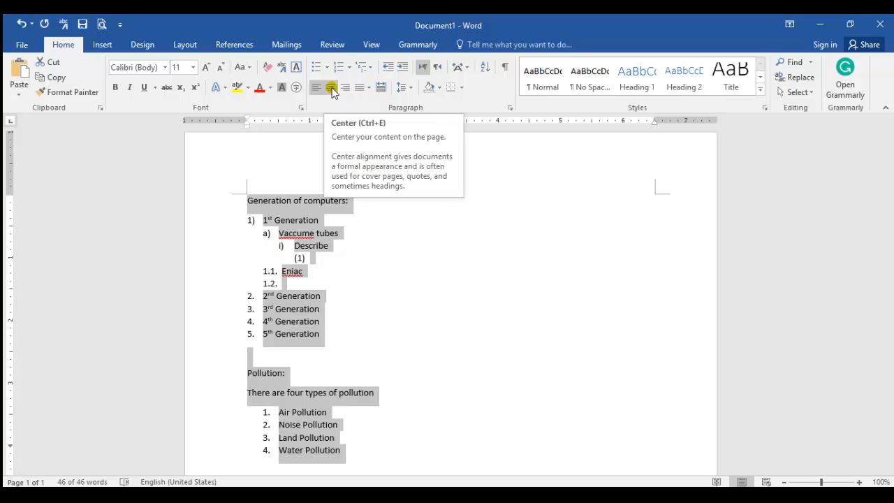
pyautogui.click(331, 89)
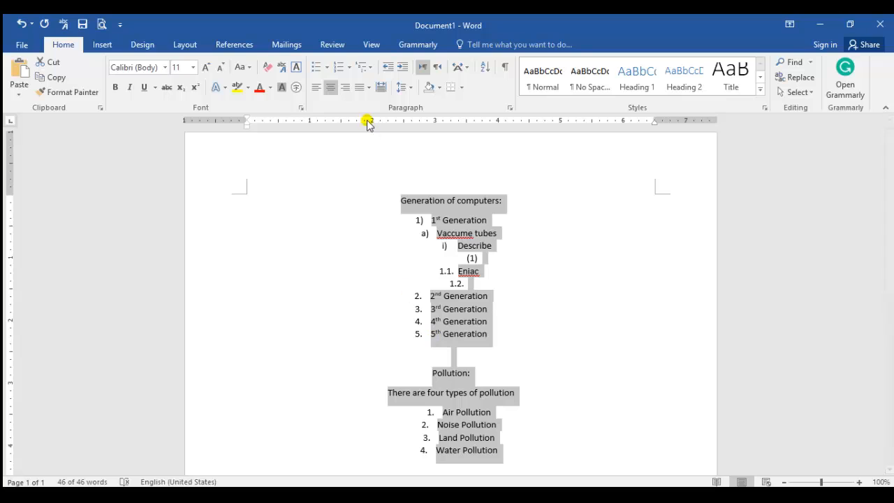
pyautogui.click(346, 92)
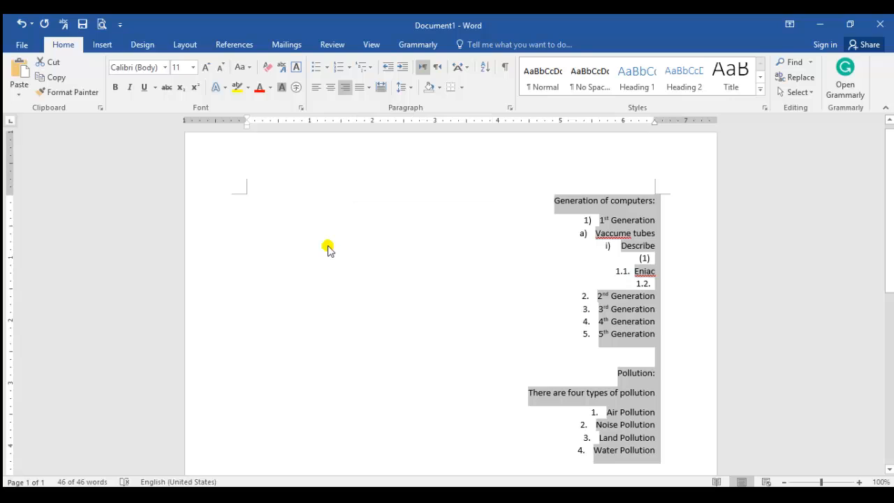
# Replace the entire document content with sample paragraphs generated by the =rand() function
pyautogui.press('Delete')
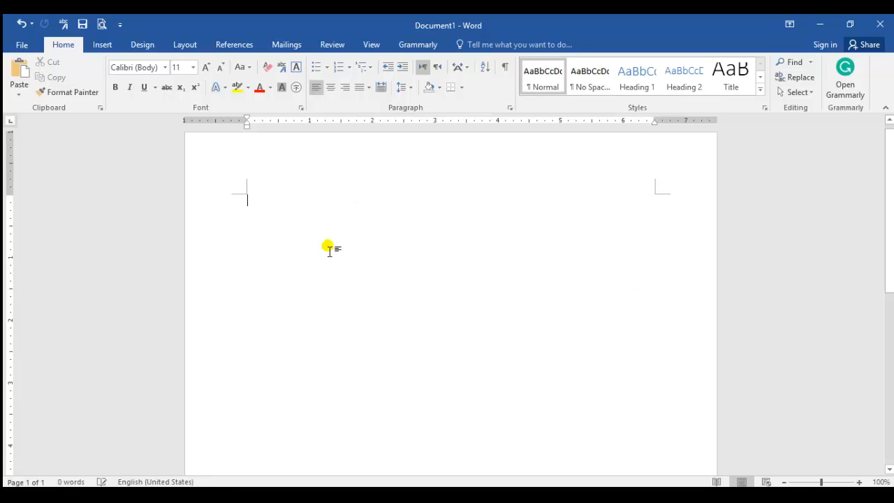
pyautogui.write('=rand(')
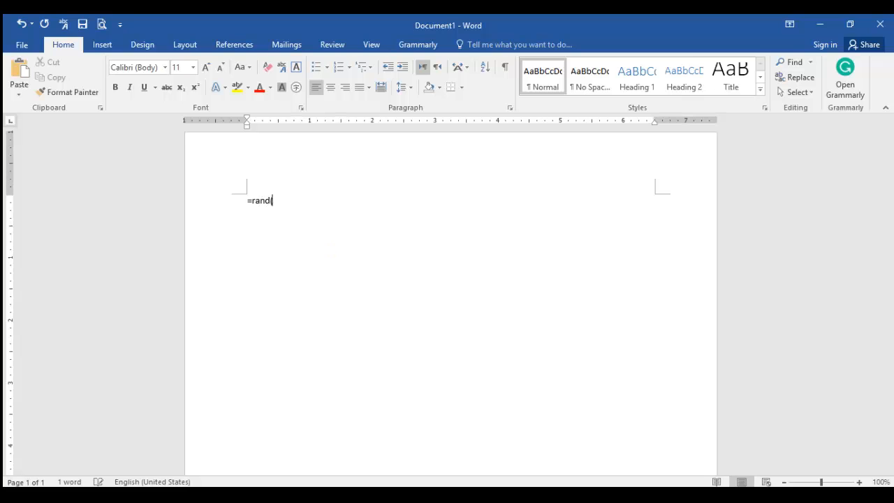
pyautogui.press('Return')
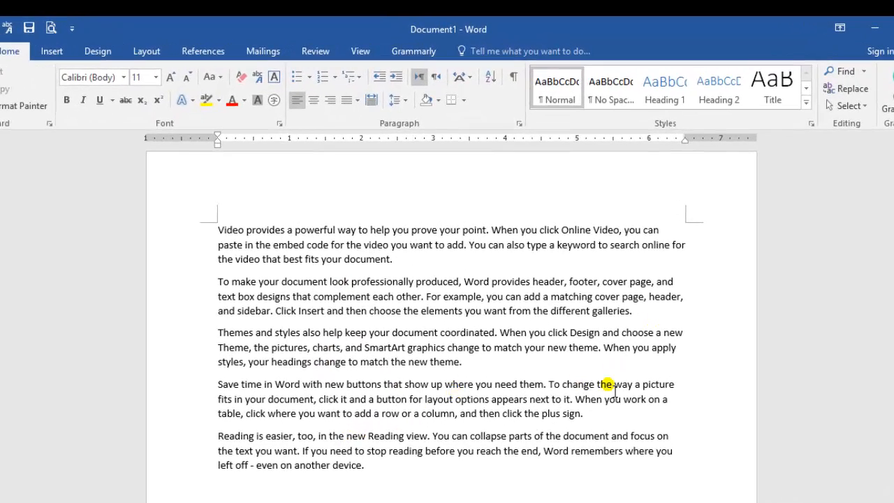
# Apply the Justify alignment to all the sample paragraphs
pyautogui.hotkey('ctrl', 'a')
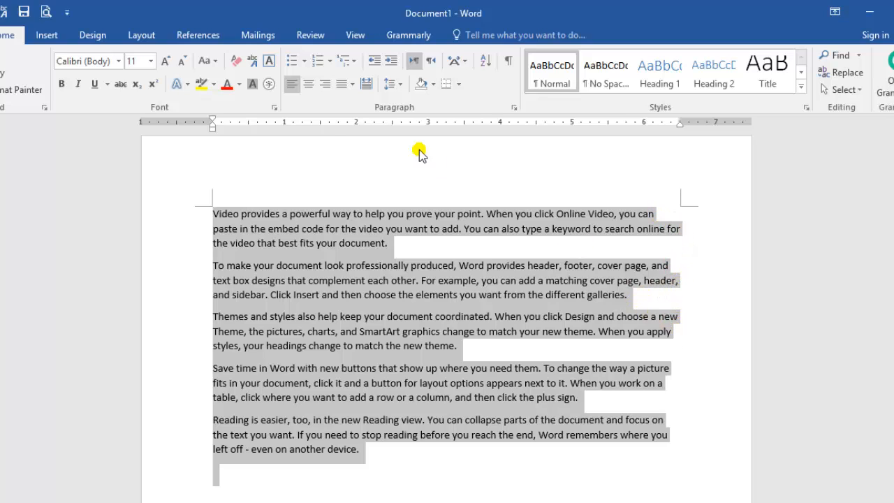
pyautogui.click(343, 88)
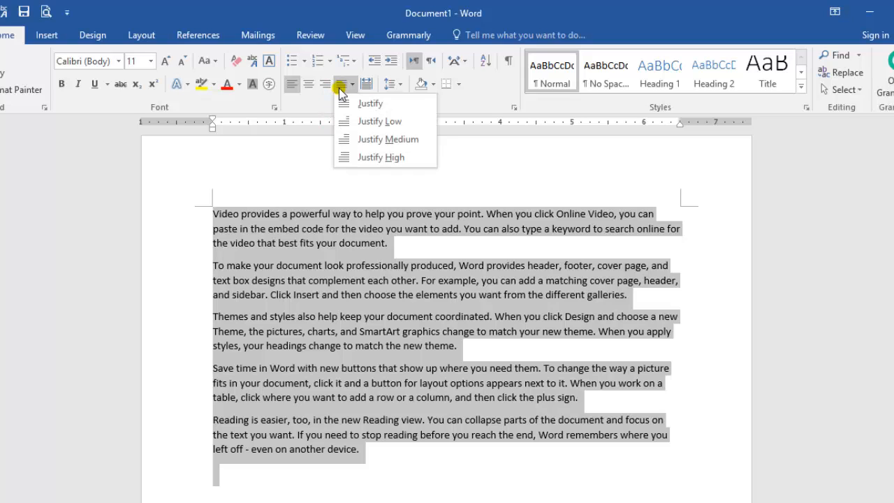
pyautogui.click(358, 104)
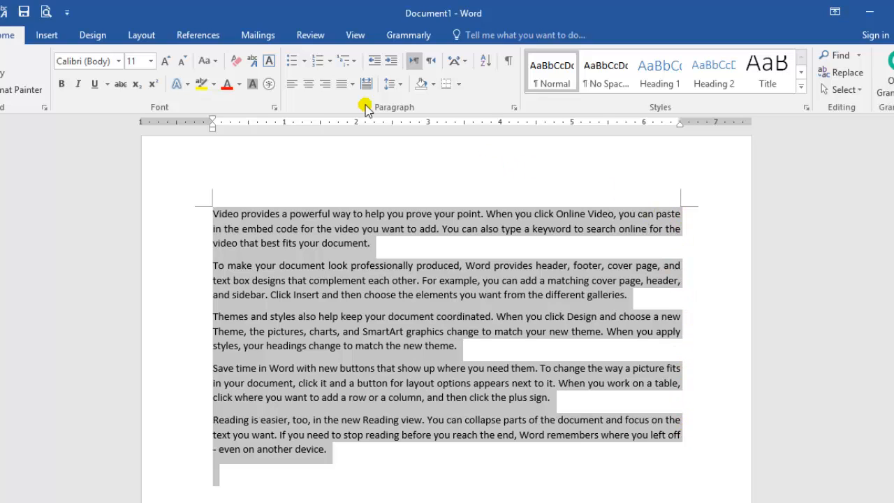
# Try Justify Low, Justify Medium and Justify High on all the sample paragraphs, ending with plain Justify
pyautogui.click(354, 87)
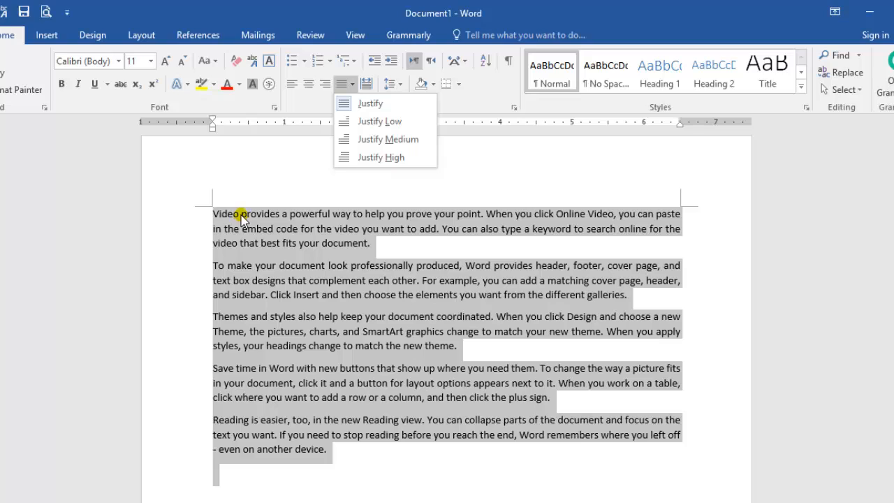
pyautogui.click(373, 123)
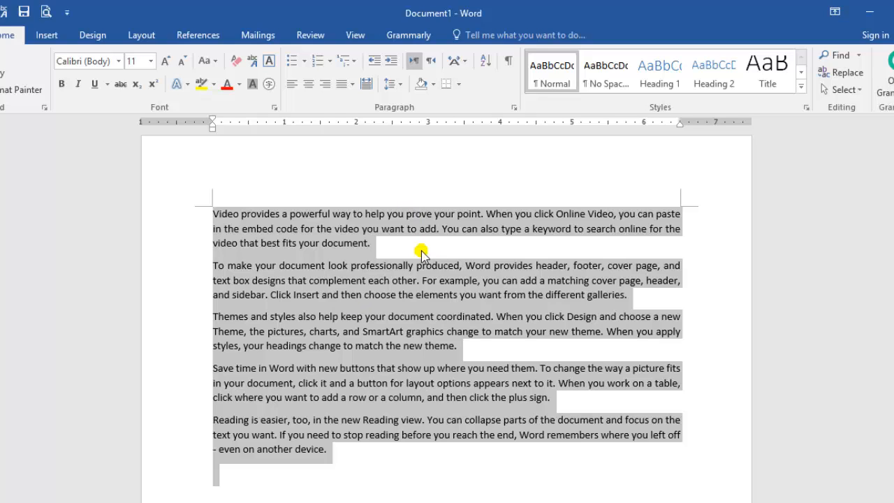
pyautogui.click(352, 85)
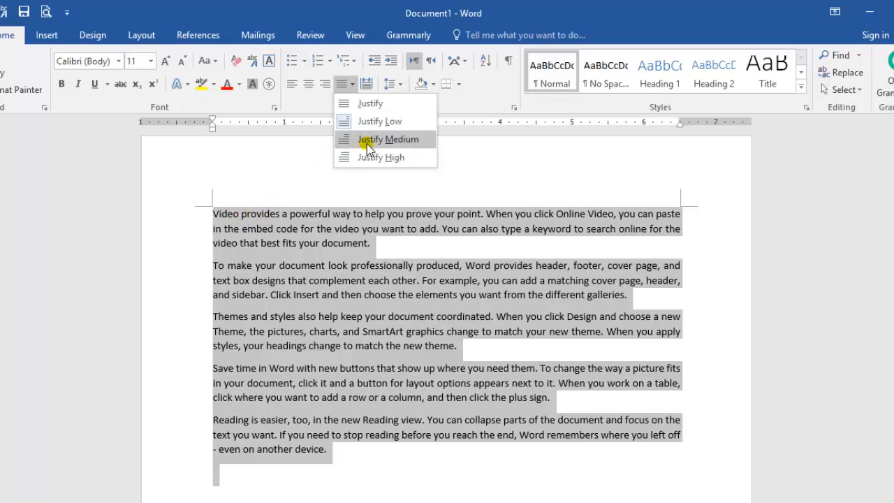
pyautogui.click(368, 140)
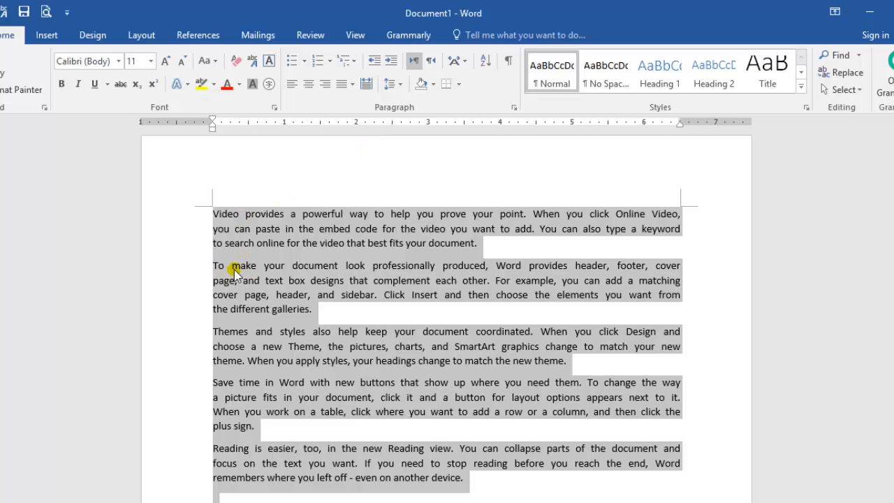
pyautogui.click(352, 84)
pyautogui.click(364, 157)
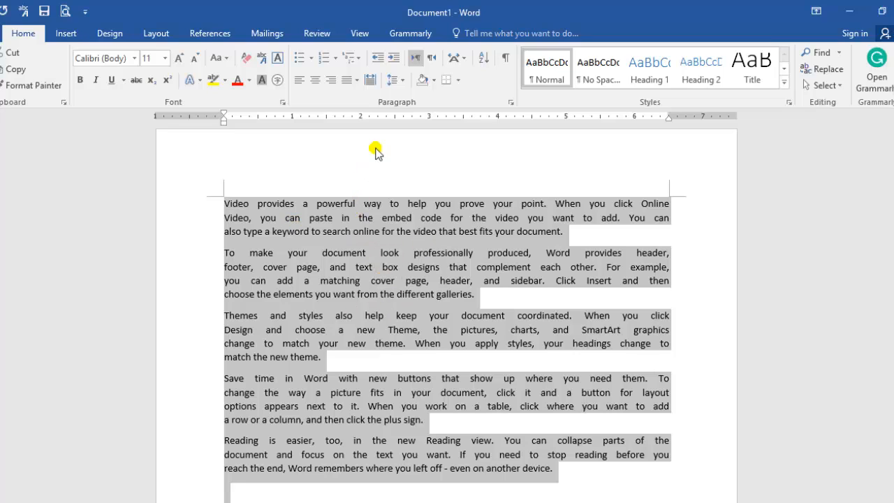
pyautogui.click(356, 80)
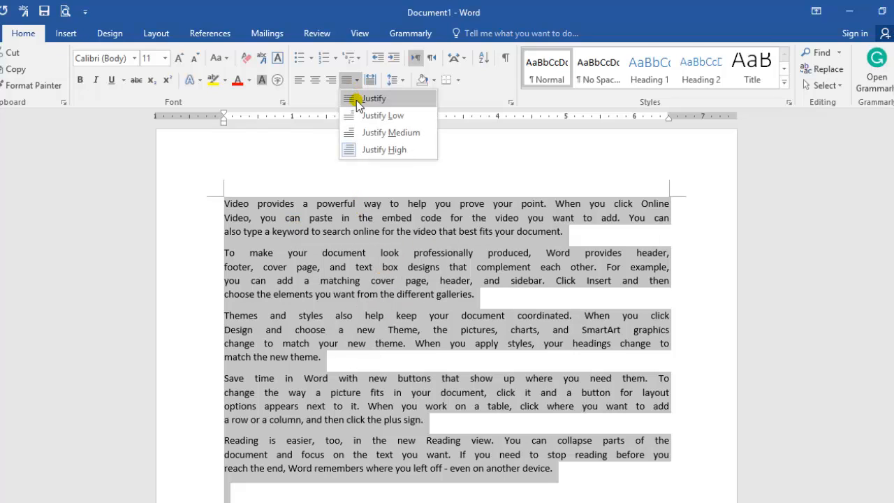
pyautogui.click(370, 99)
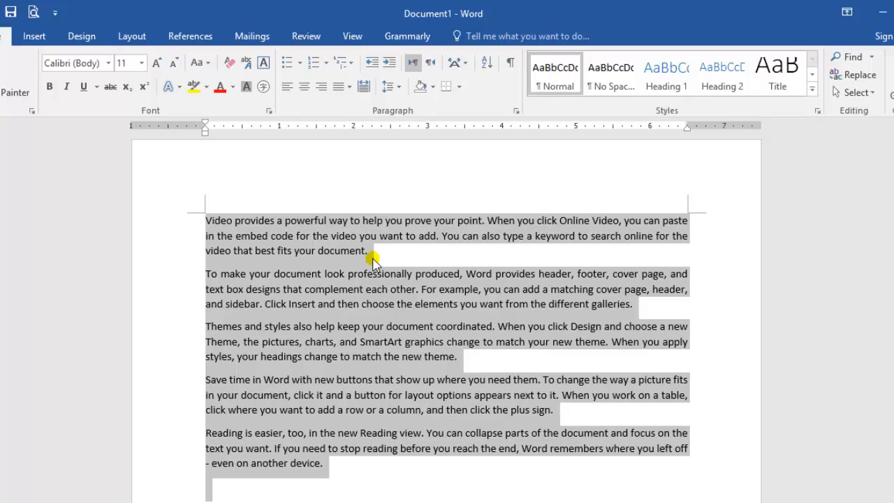
# Cycle the alignment of all the sample paragraphs through left, centred, right and back to justified
pyautogui.hotkey('ctrl', 'l')
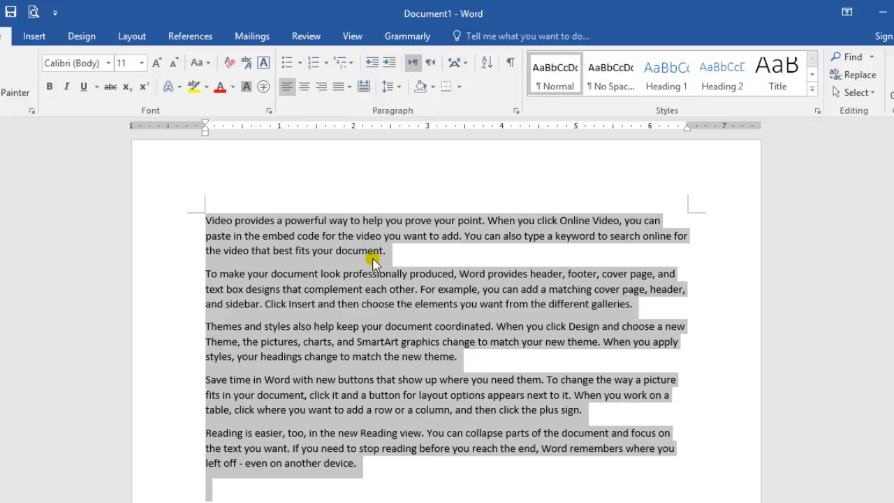
pyautogui.hotkey('ctrl', 'e')
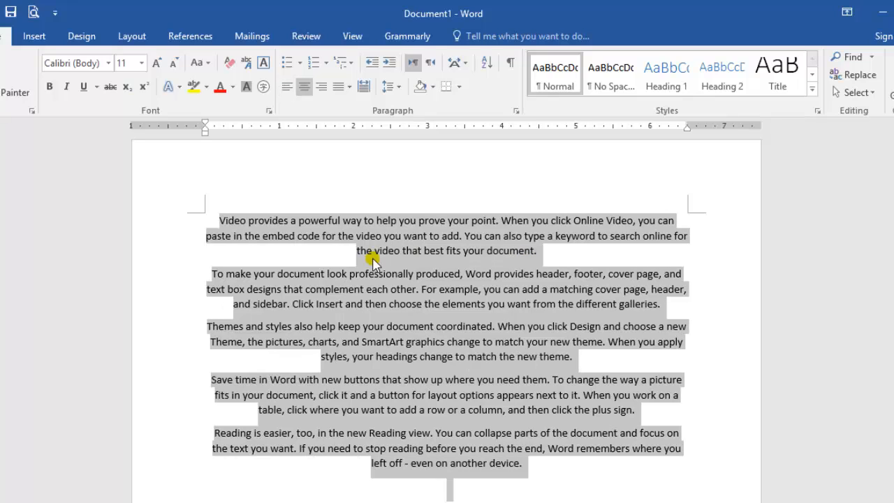
pyautogui.hotkey('ctrl', 'r')
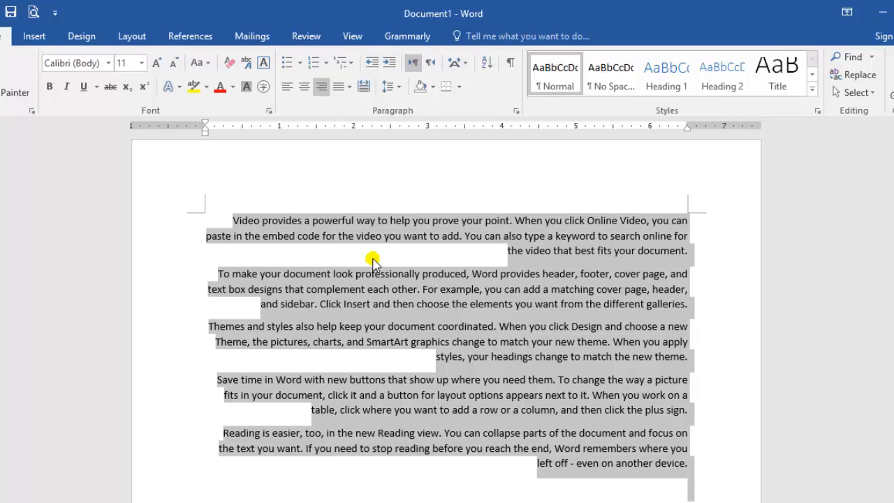
pyautogui.hotkey('ctrl', 'j')
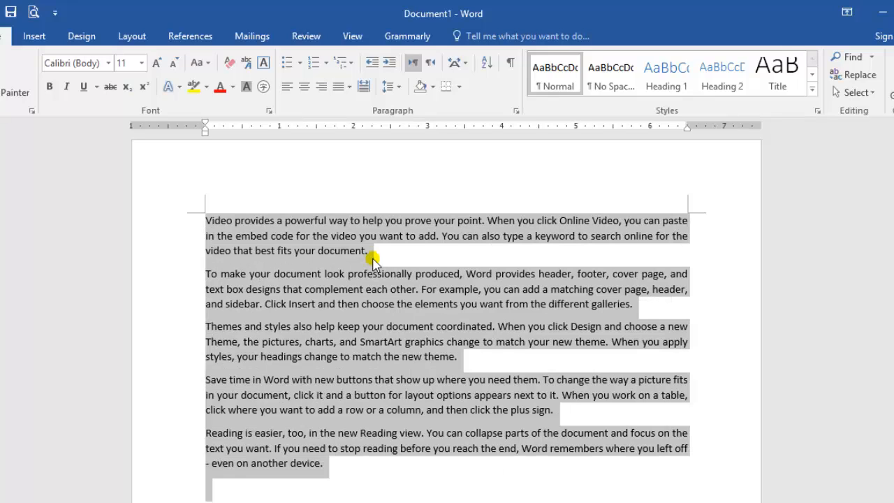
# Toggle Distributed alignment on and off repeatedly for all the sample paragraphs, leaving them left-aligned
pyautogui.click(364, 88)
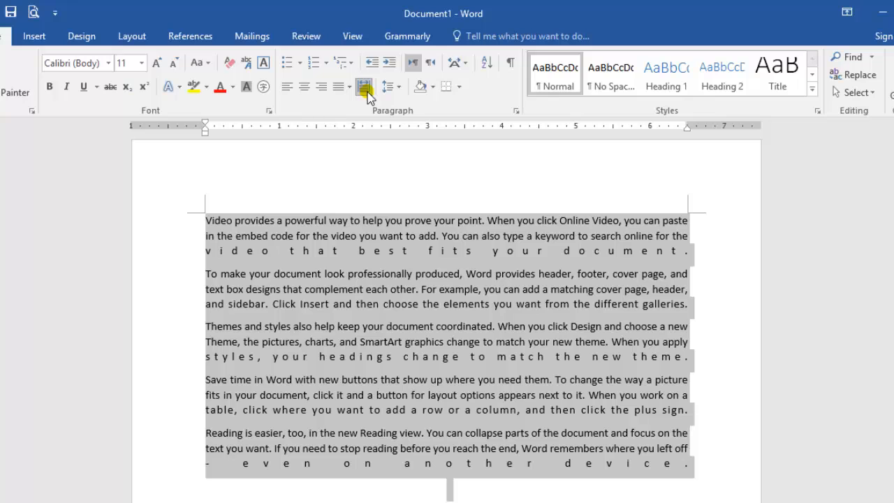
pyautogui.click(364, 87)
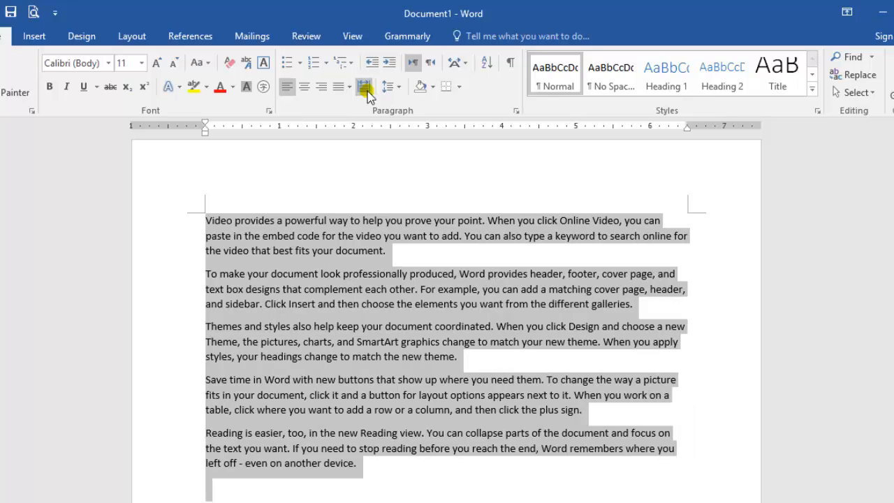
pyautogui.click(364, 87)
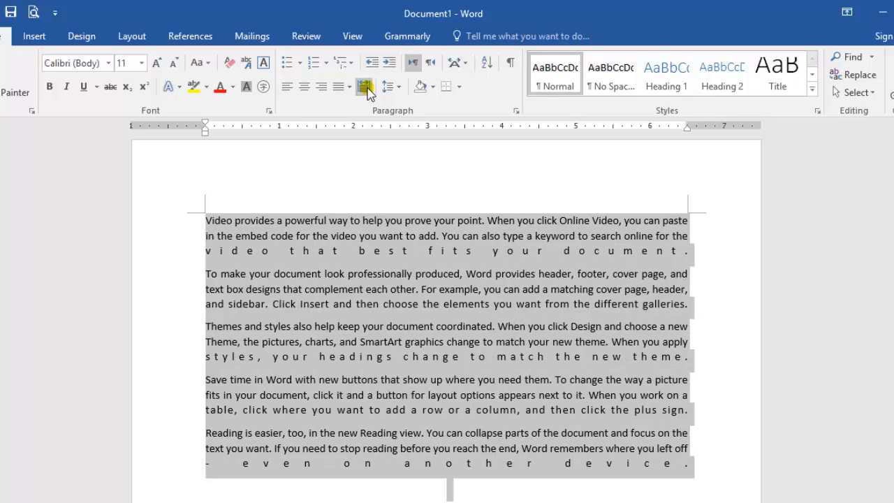
pyautogui.click(366, 89)
pyautogui.click(367, 89)
pyautogui.click(366, 89)
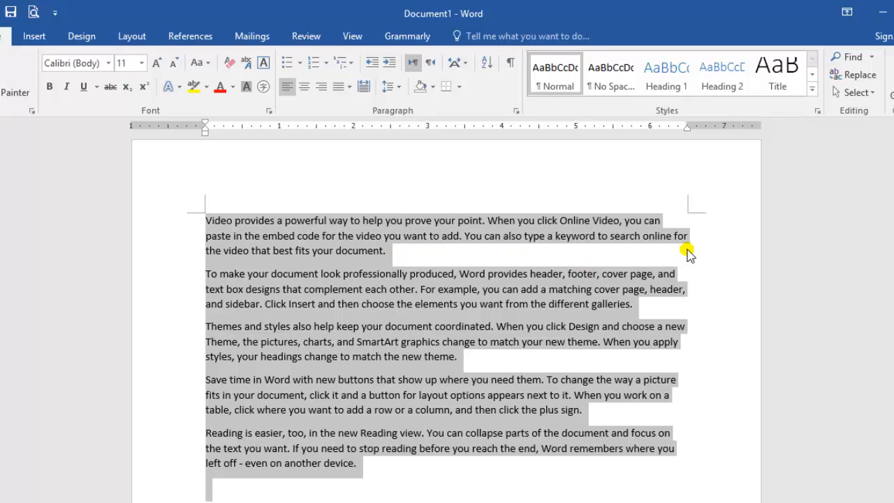
pyautogui.click(364, 86)
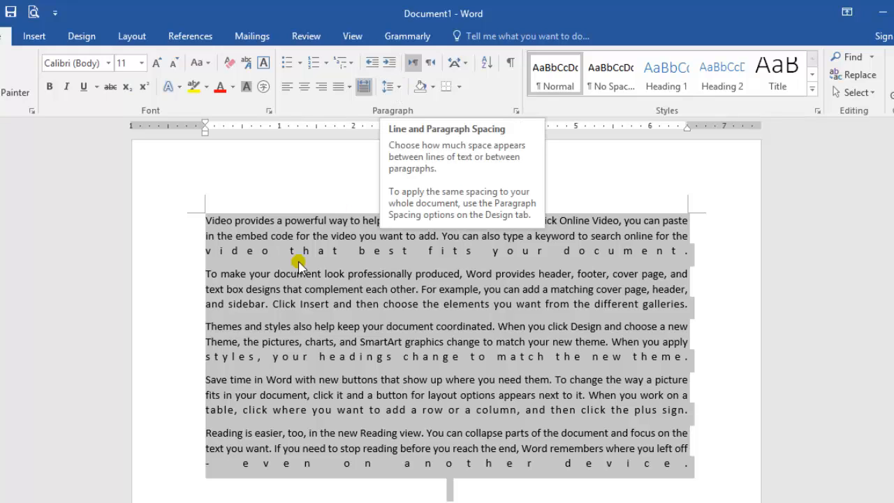
pyautogui.click(362, 87)
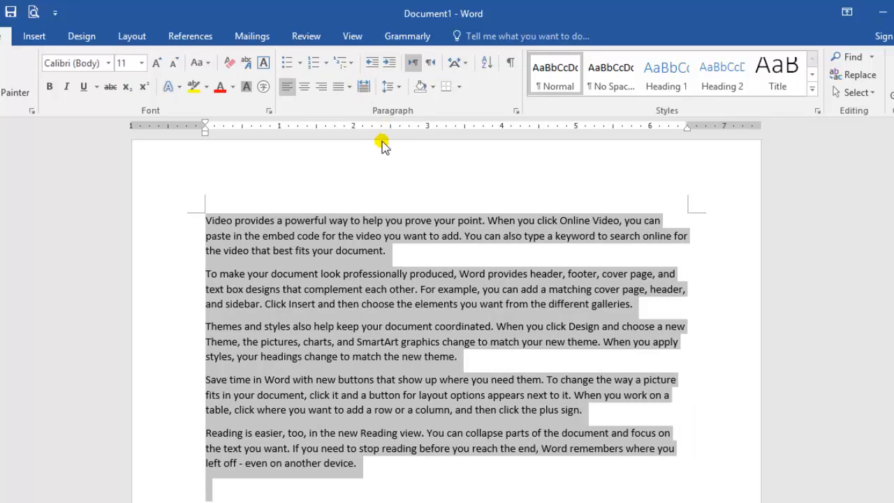
# Try line spacings of 2.5, 1.5 and 1.15 on all the sample paragraphs, ending with 1.0
pyautogui.click(400, 87)
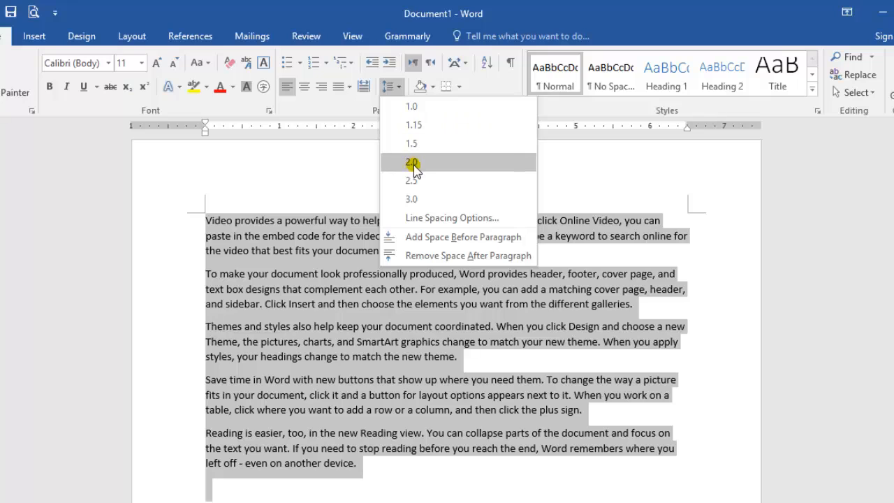
pyautogui.click(412, 180)
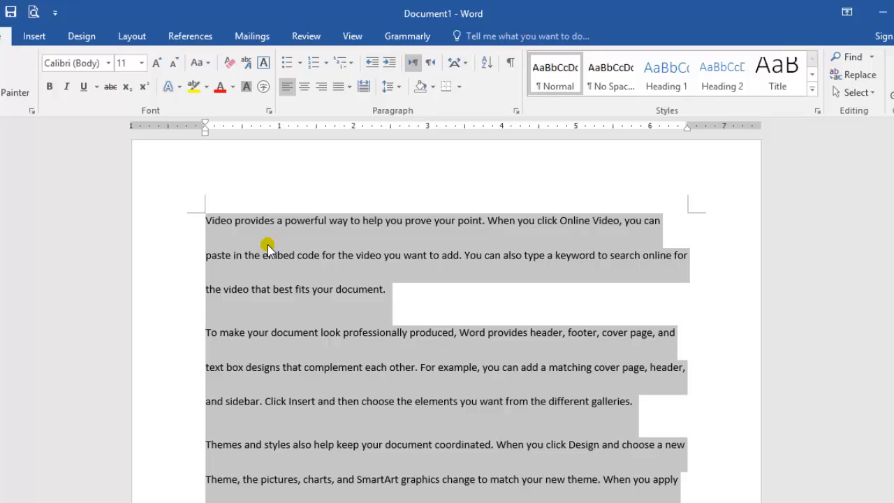
pyautogui.click(396, 87)
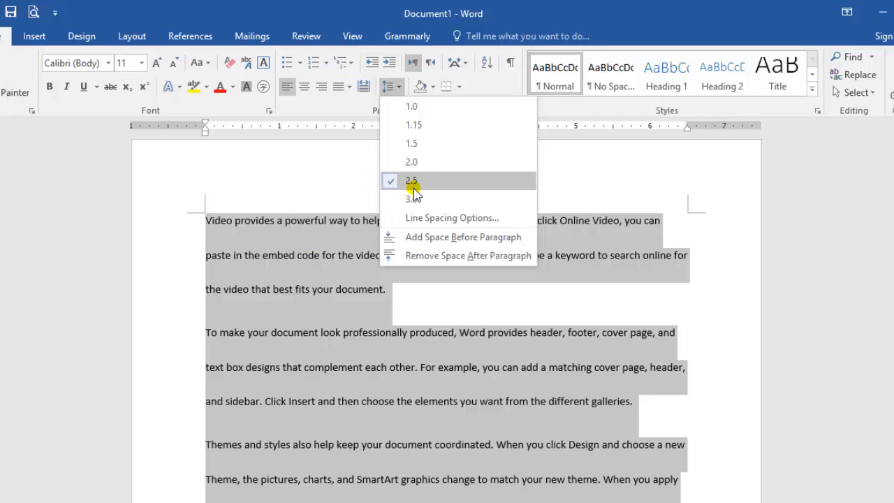
pyautogui.click(433, 146)
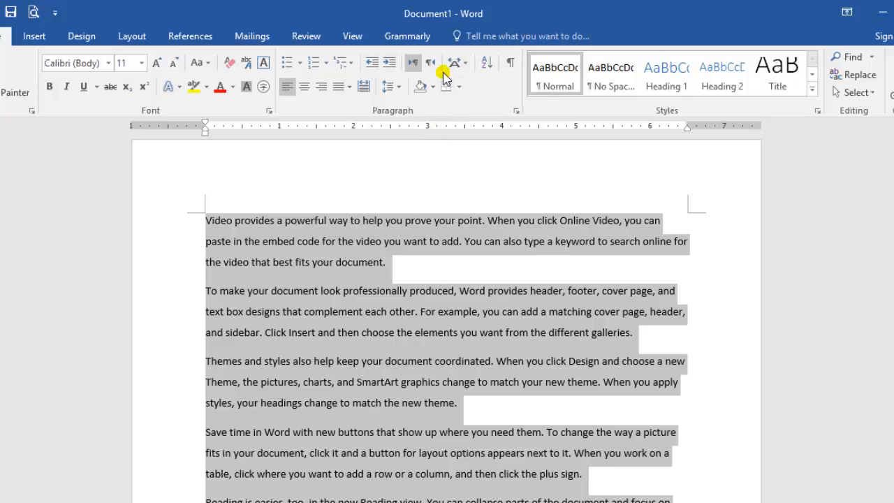
pyautogui.click(390, 86)
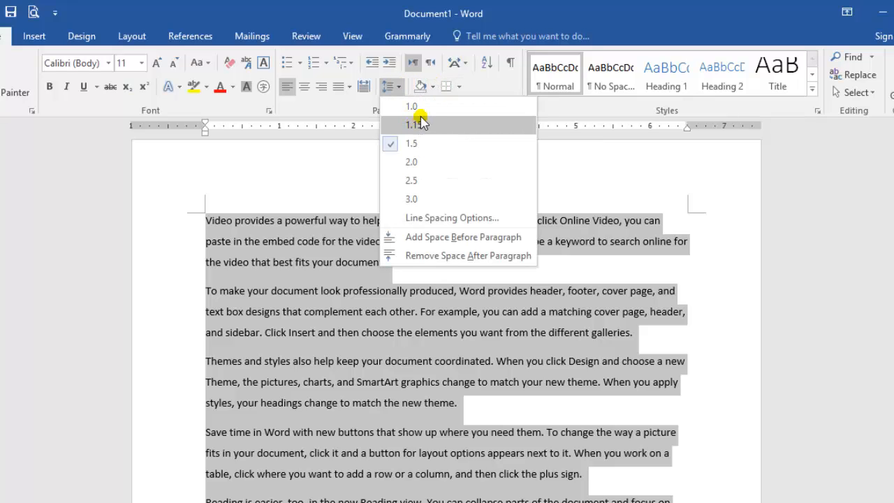
pyautogui.click(417, 126)
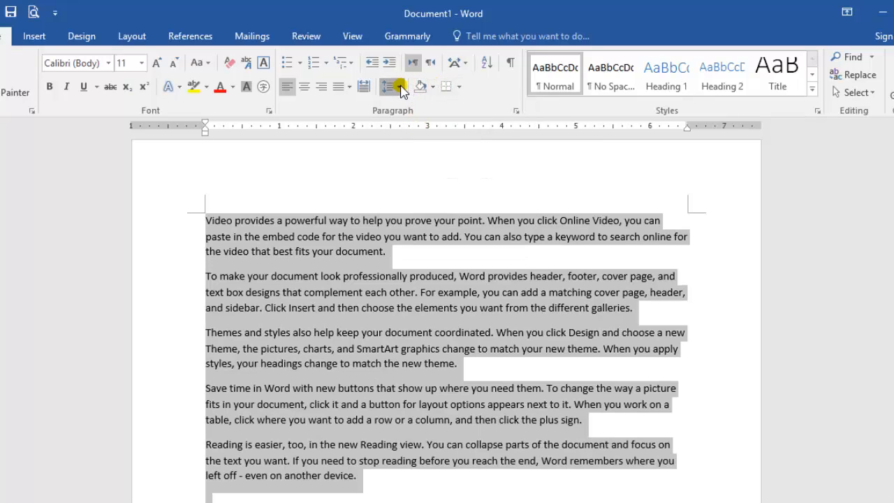
pyautogui.click(391, 87)
pyautogui.click(411, 106)
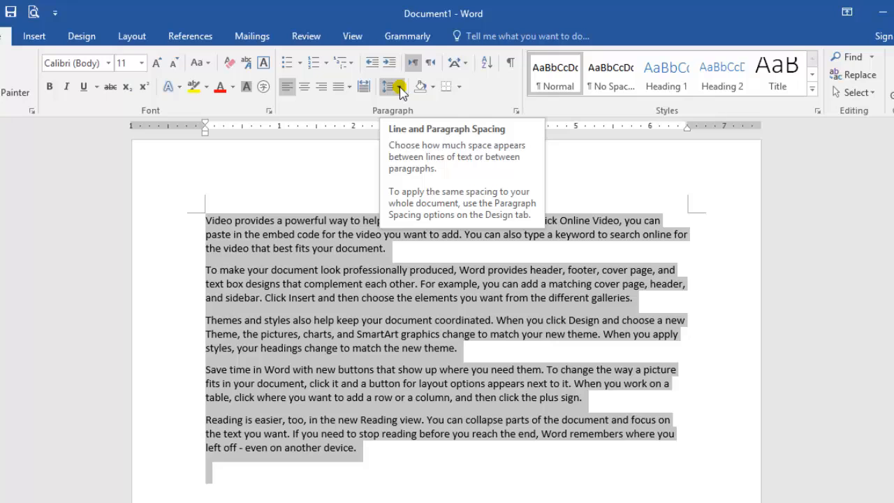
# Remove and re-add the space after all the sample paragraphs, and add space before them
pyautogui.click(399, 87)
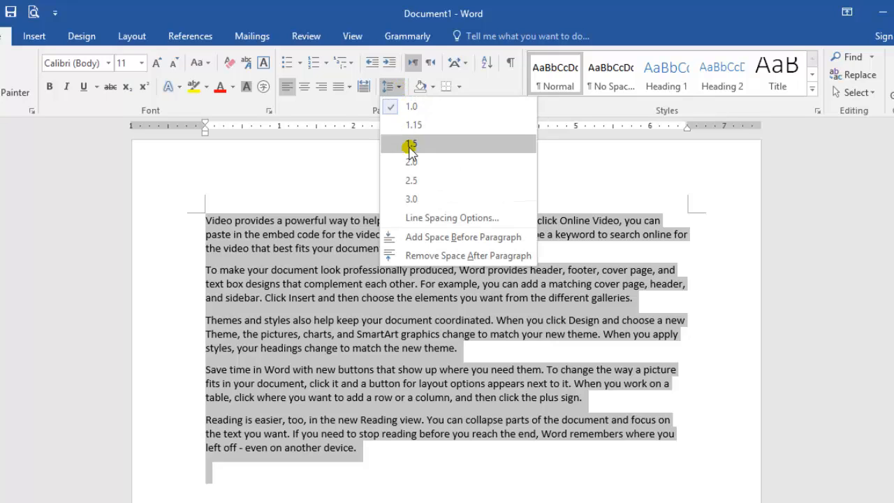
pyautogui.click(444, 256)
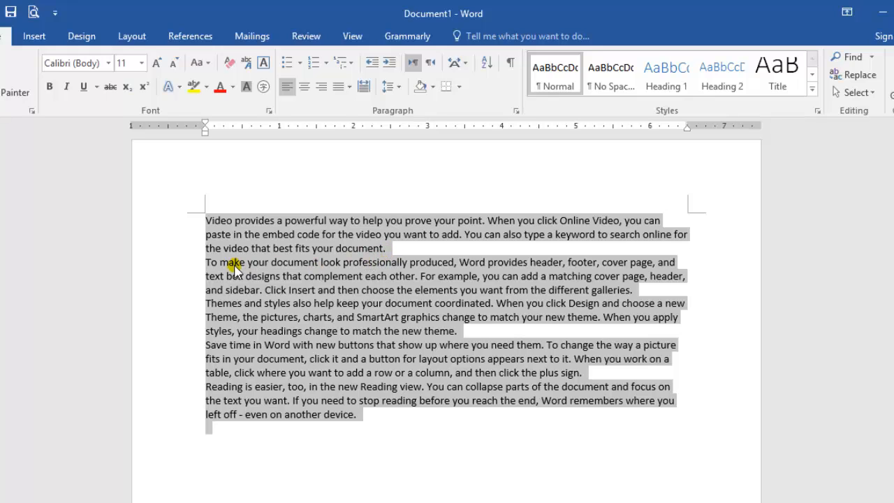
pyautogui.click(399, 87)
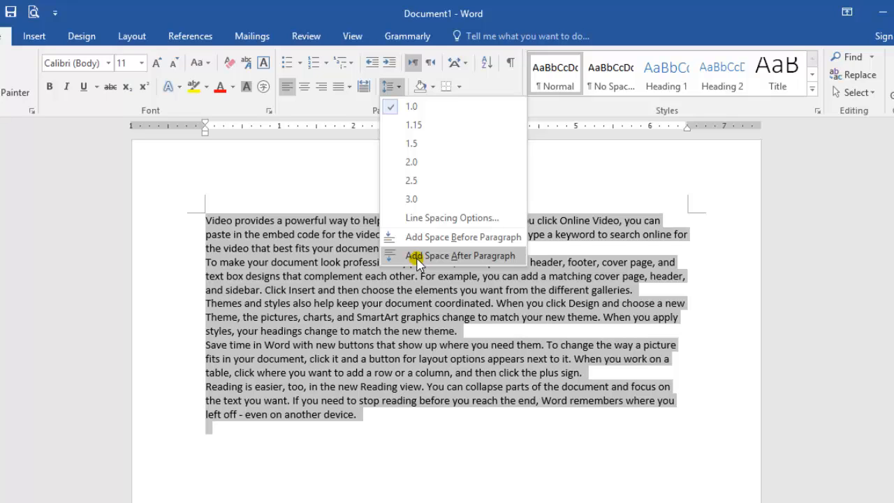
pyautogui.click(420, 256)
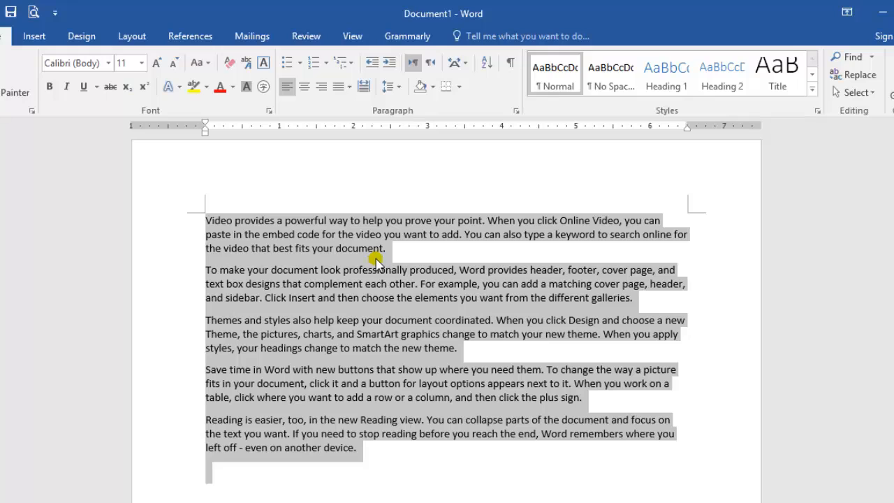
pyautogui.click(396, 87)
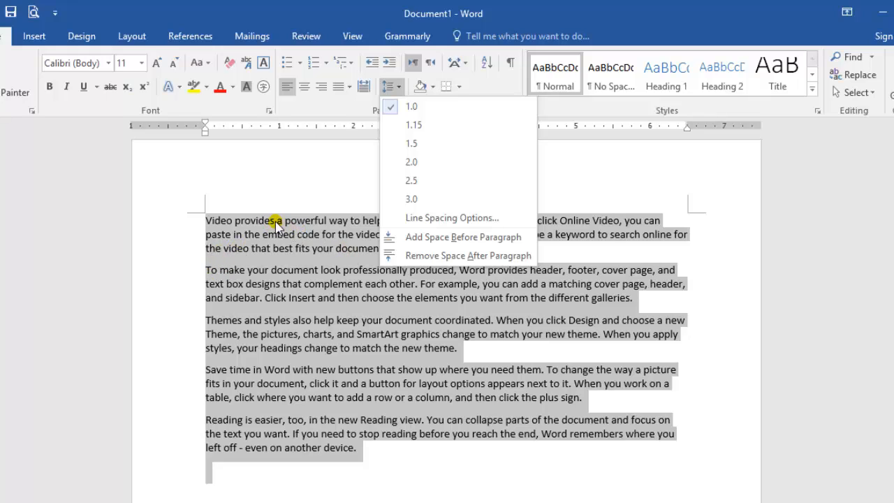
pyautogui.click(415, 238)
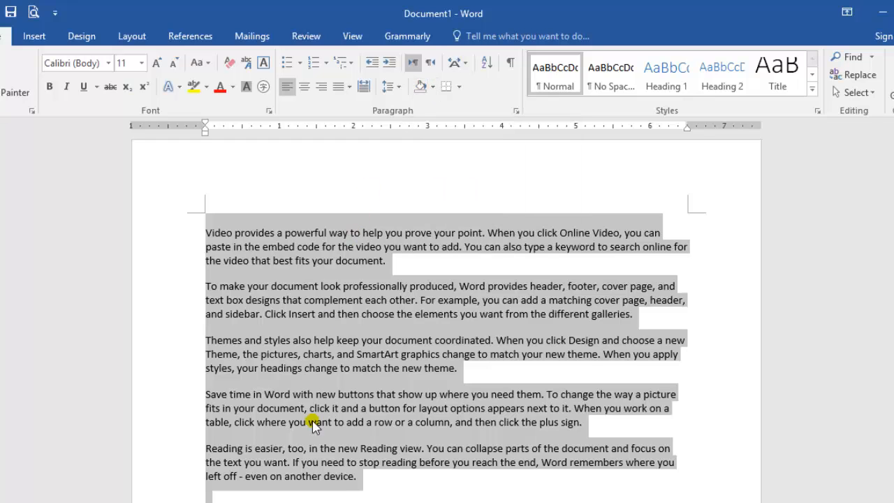
# Highlight the text of all five sample paragraphs in yellow
pyautogui.click(361, 477)
pyautogui.moveTo(362, 478); pyautogui.dragTo(311, 407)
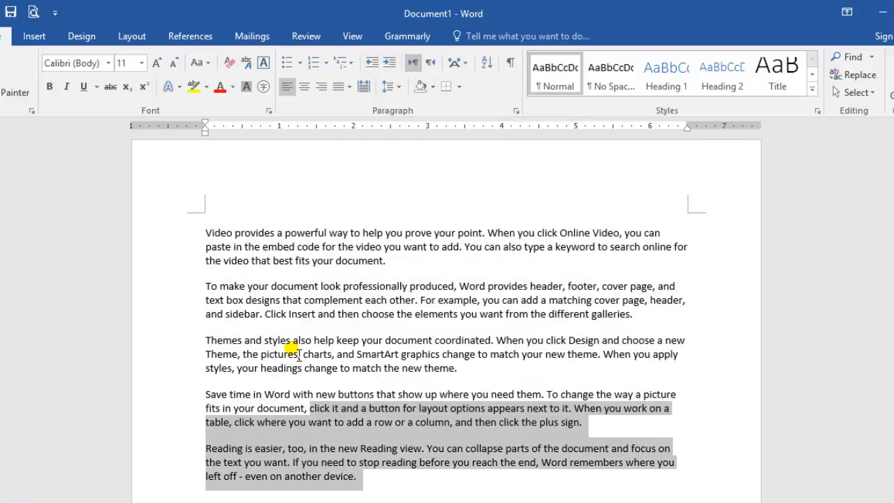
pyautogui.moveTo(294, 354); pyautogui.dragTo(305, 369)
pyautogui.moveTo(358, 478); pyautogui.dragTo(214, 240)
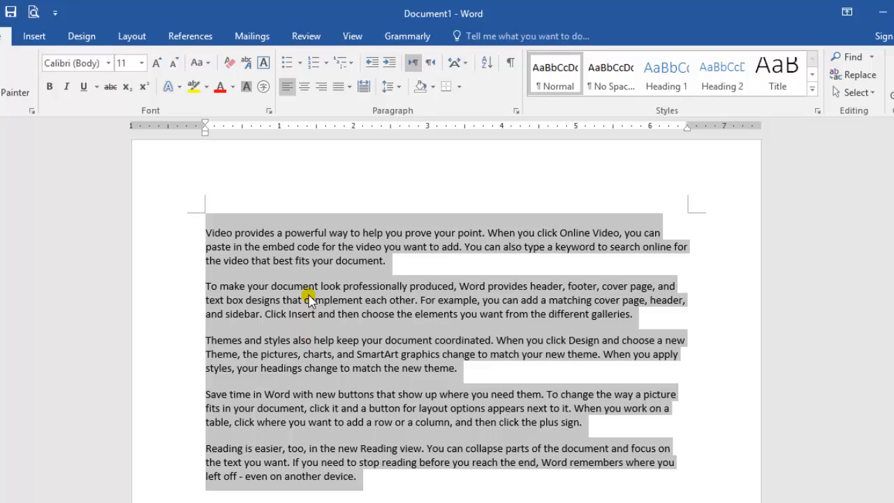
pyautogui.click(195, 88)
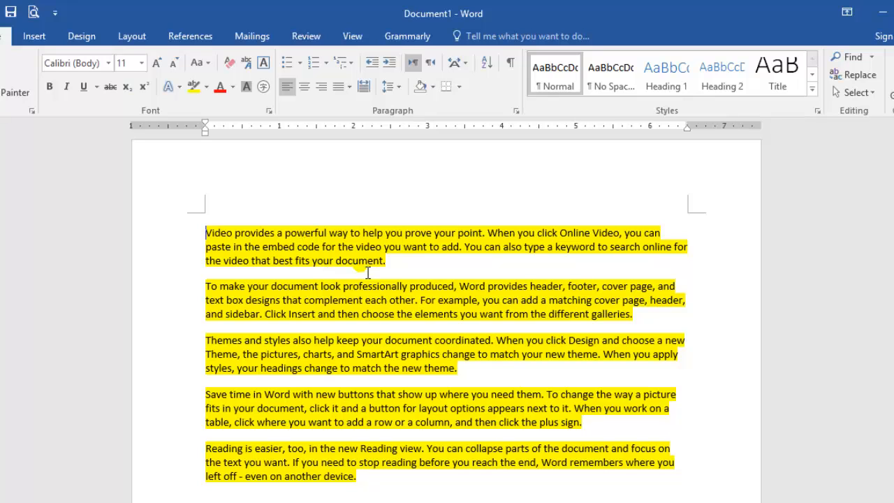
# Try to apply the current shading colour to all the highlighted sample paragraphs
pyautogui.moveTo(362, 475); pyautogui.dragTo(213, 243)
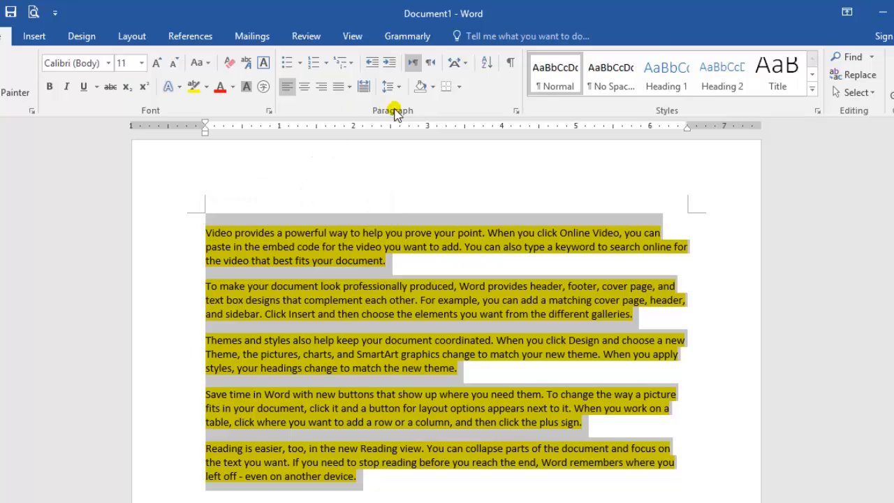
pyautogui.click(420, 88)
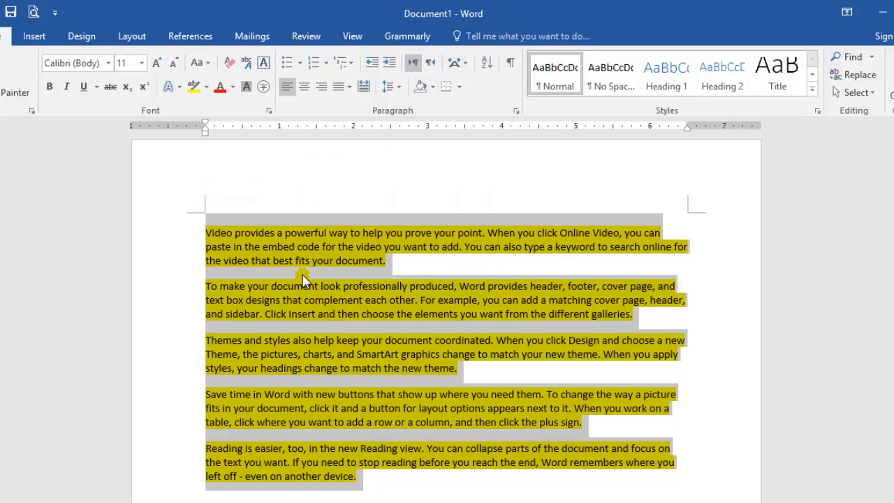
pyautogui.click(404, 271)
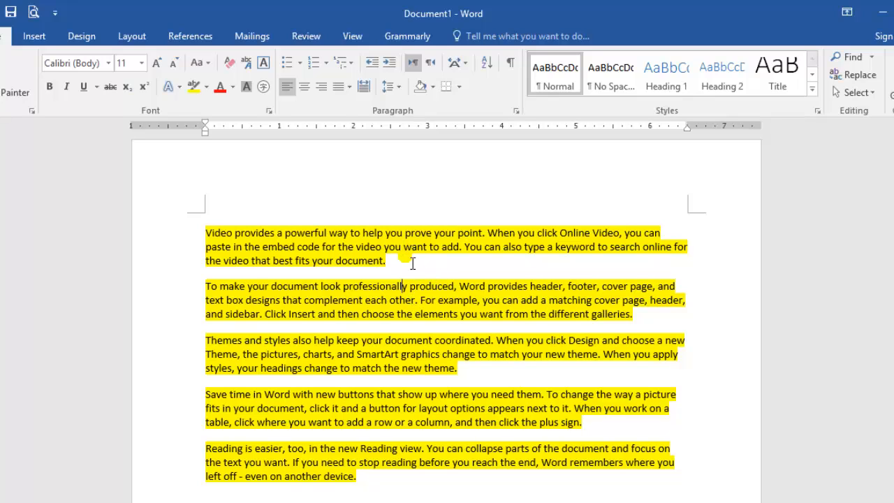
pyautogui.press('Up')
pyautogui.press('Up')
pyautogui.click(407, 262)
# Apply standard yellow shading behind all five sample paragraphs
pyautogui.moveTo(369, 486)
pyautogui.mouseDown()
pyautogui.moveTo(301, 367)
pyautogui.moveTo(233, 285)
pyautogui.moveTo(233, 262)
pyautogui.moveTo(205, 234)
pyautogui.mouseUp()
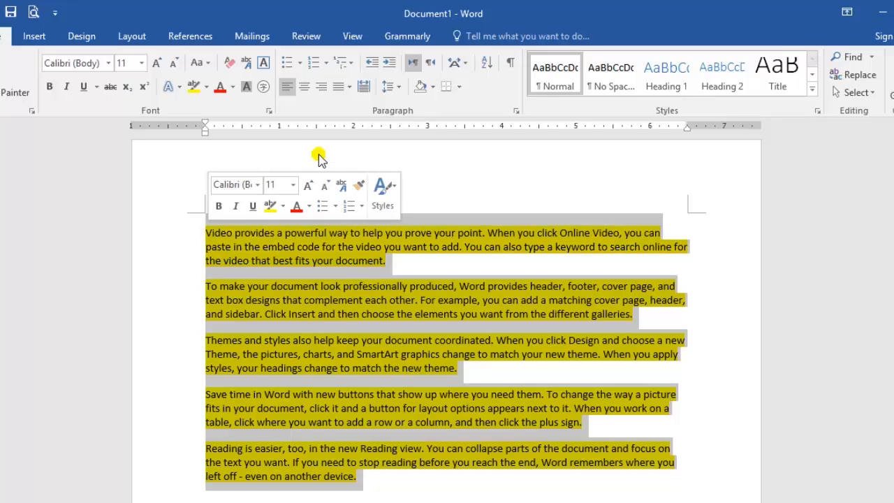
pyautogui.click(432, 89)
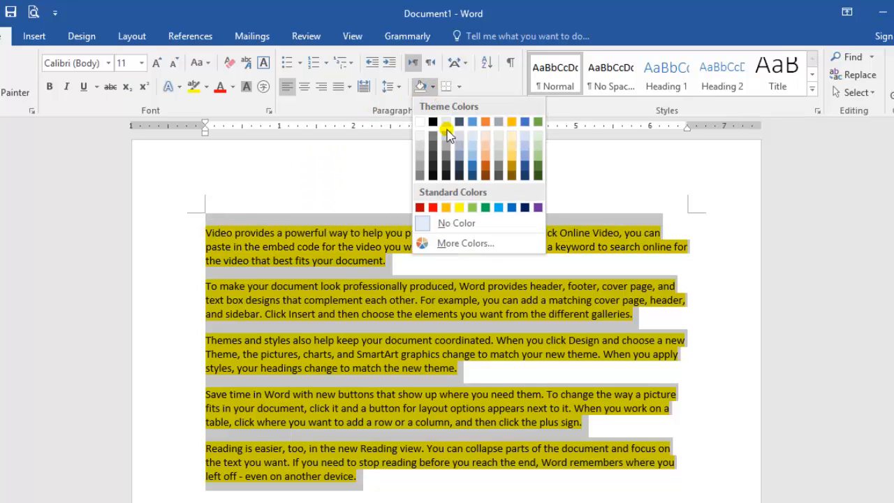
pyautogui.click(460, 209)
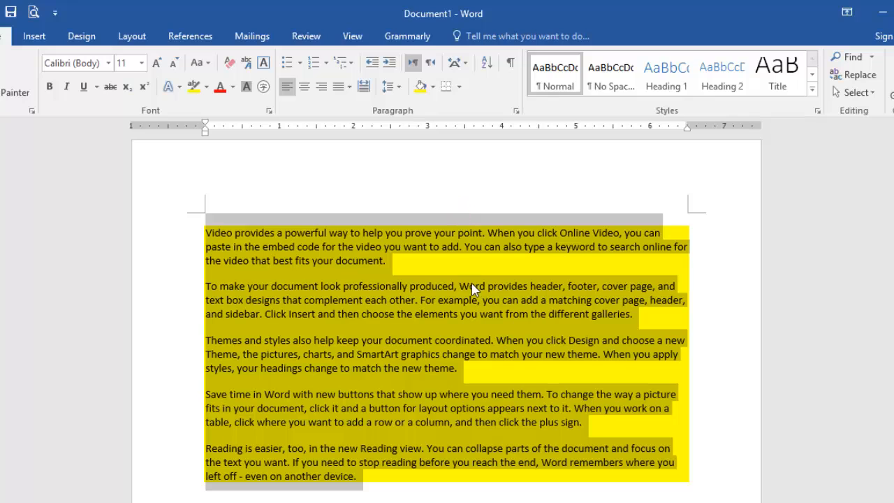
pyautogui.click(467, 281)
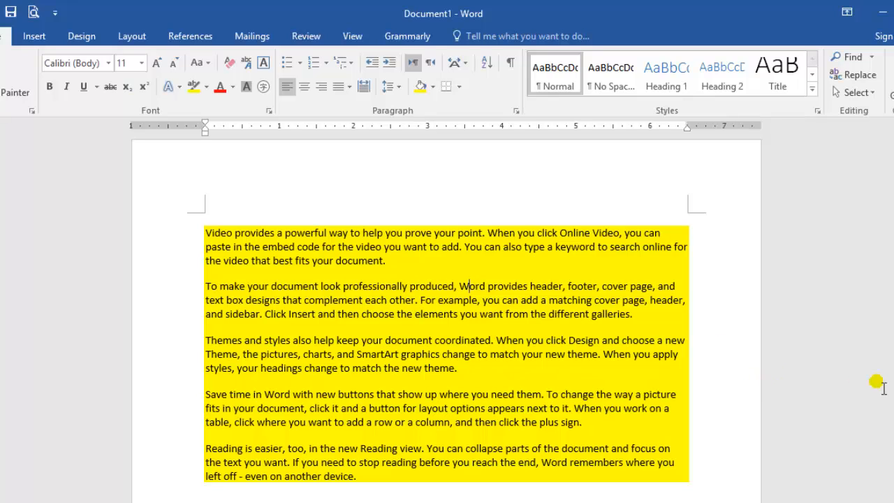
pyautogui.scroll(-5, 447, 308)
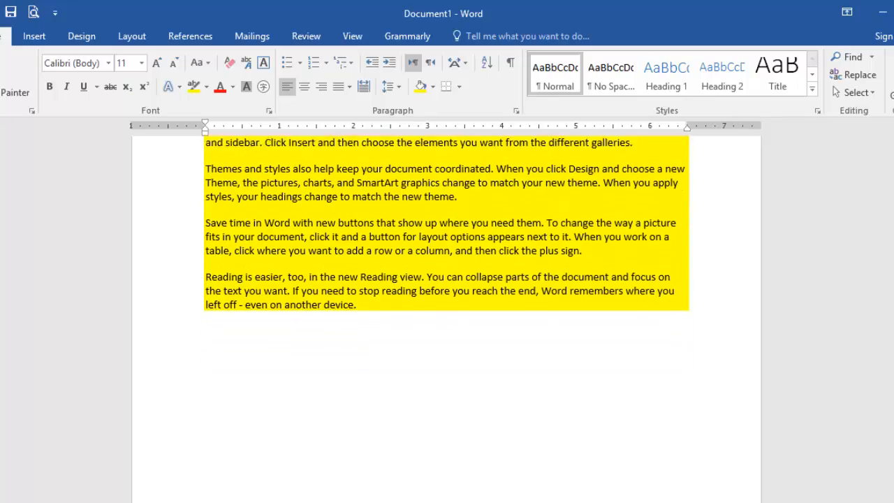
pyautogui.scroll(5, 446, 308)
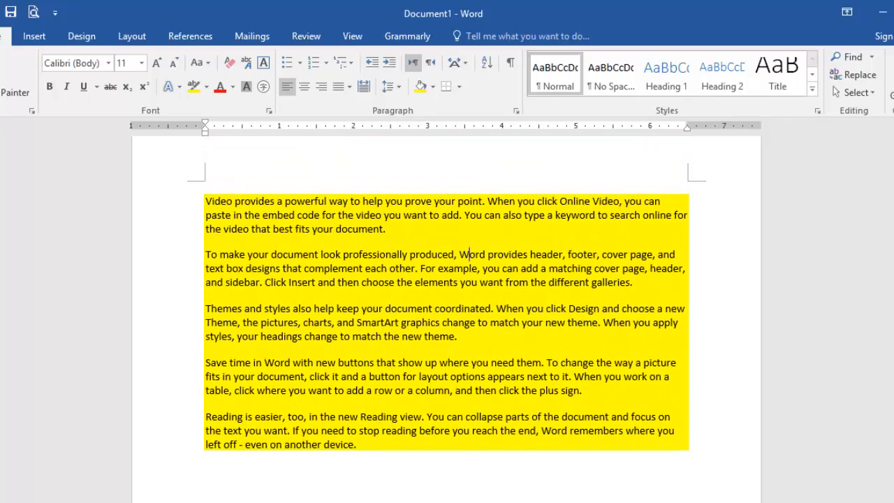
pyautogui.scroll(-5, 676, 459)
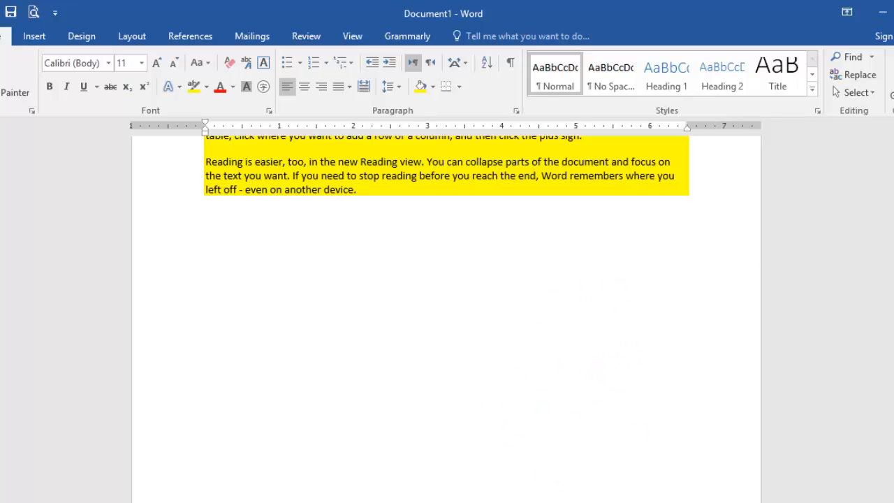
pyautogui.scroll(5, 448, 300)
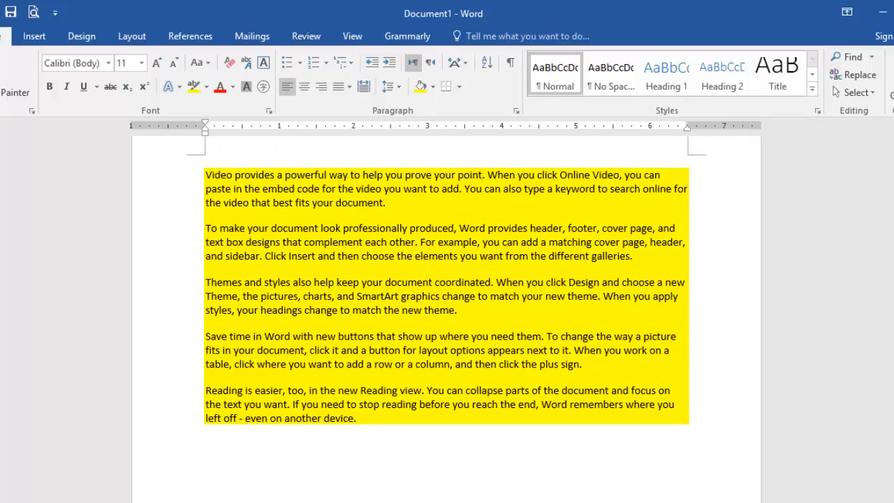
pyautogui.scroll(-1, 447, 301)
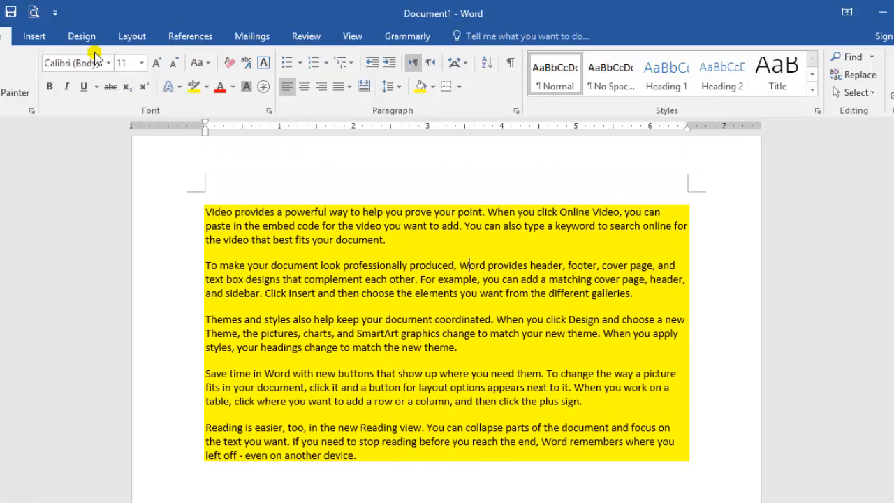
# Try a dark blue-grey page colour on the document and return the page to white
pyautogui.click(34, 37)
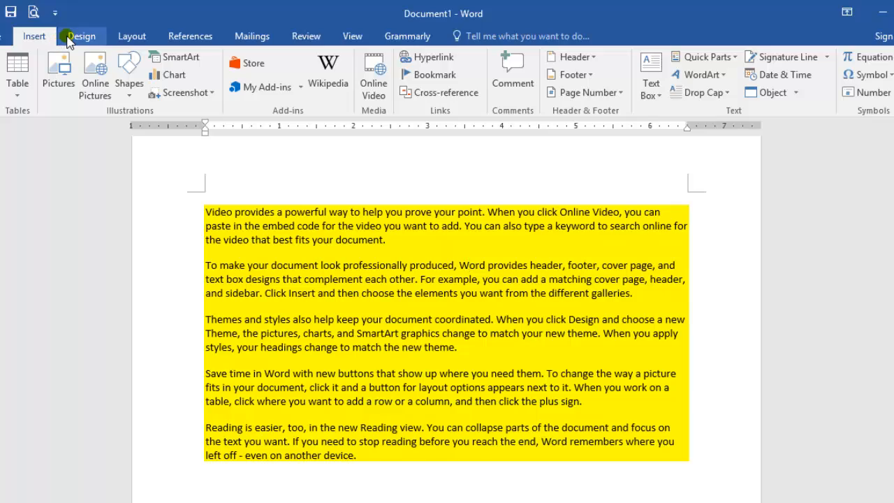
pyautogui.click(68, 38)
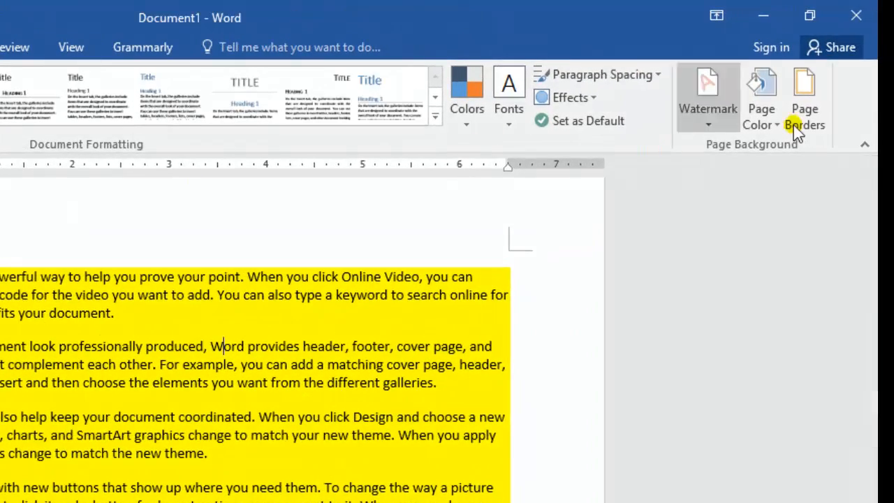
pyautogui.click(769, 122)
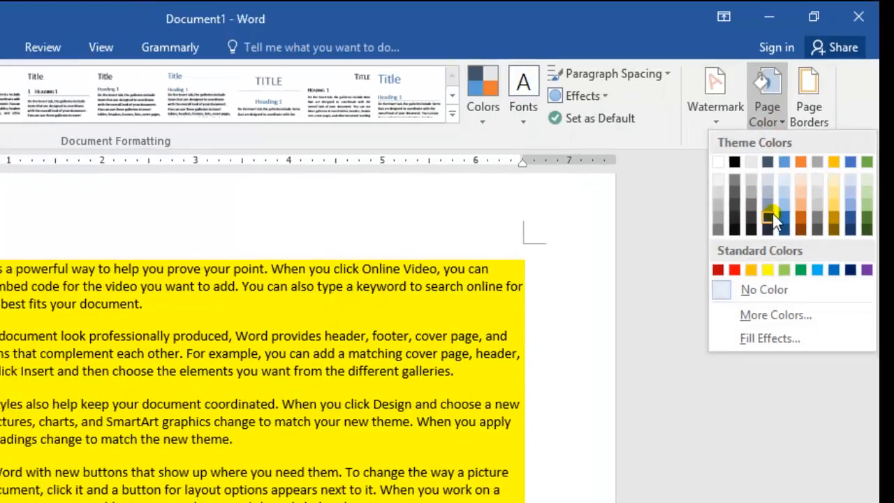
pyautogui.click(765, 212)
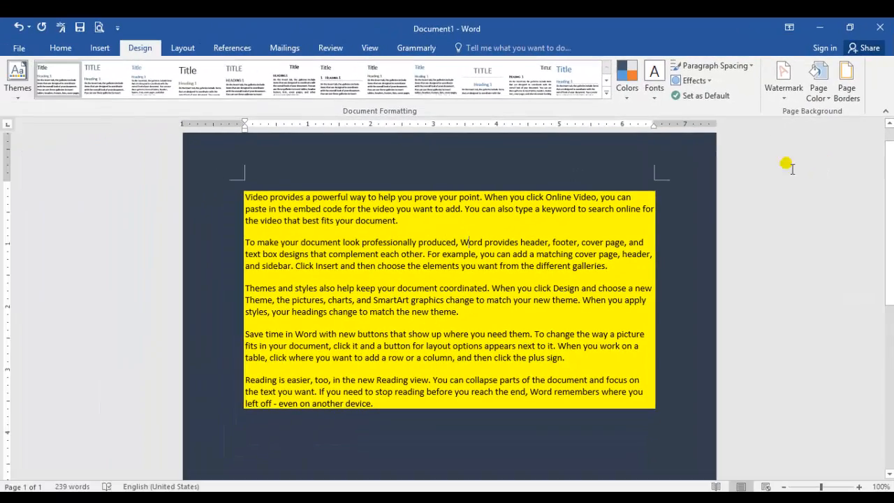
pyautogui.scroll(-8, 450, 301)
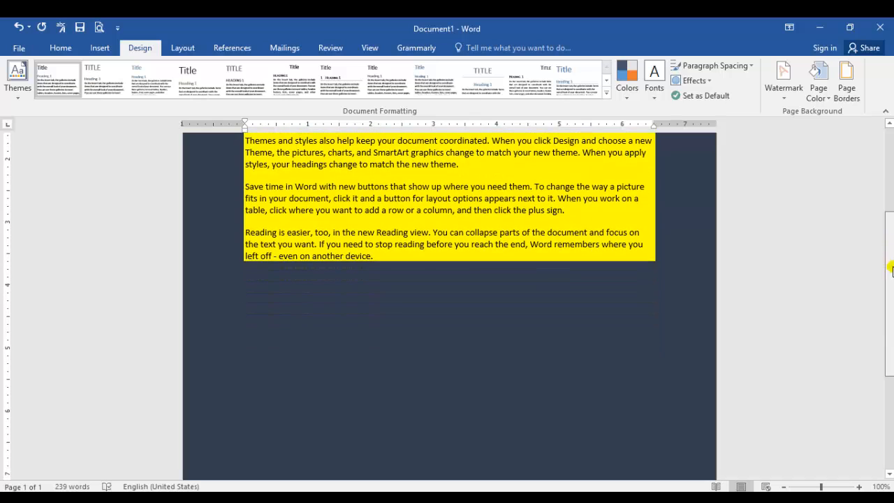
pyautogui.scroll(8, 449, 300)
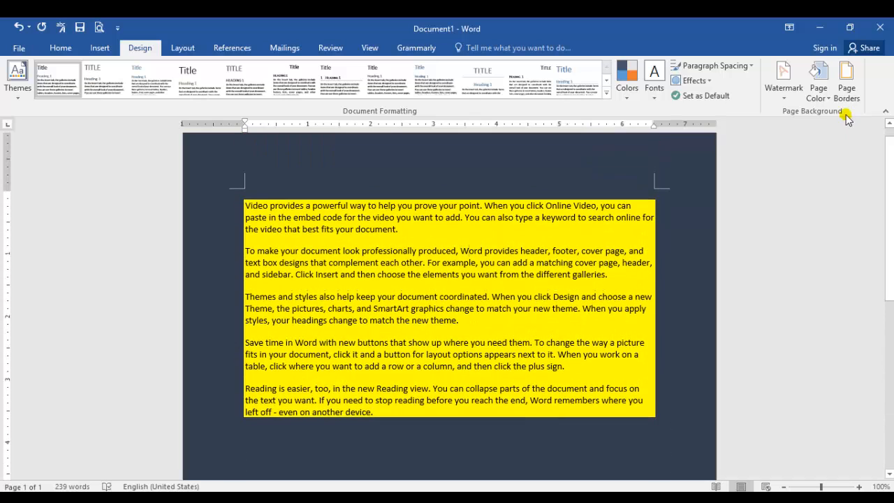
pyautogui.click(828, 98)
pyautogui.click(786, 125)
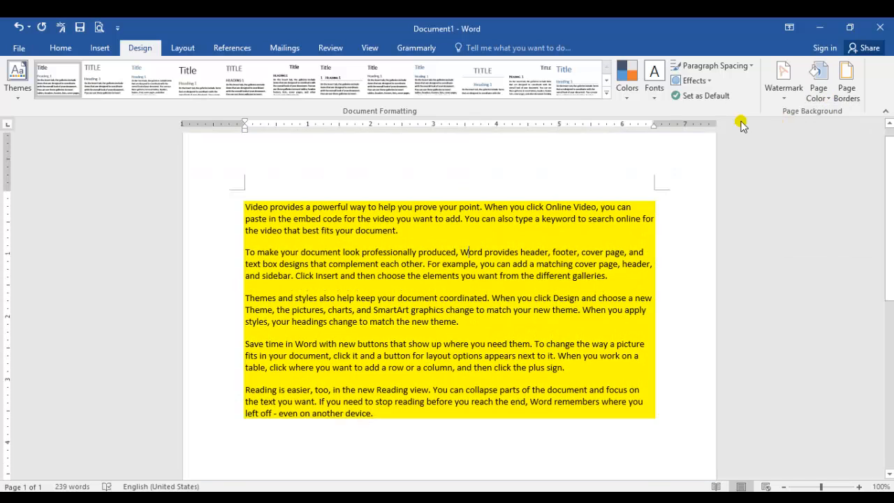
# Set the second sample paragraph's text direction to right-to-left and delete all five sample paragraphs
pyautogui.click(67, 49)
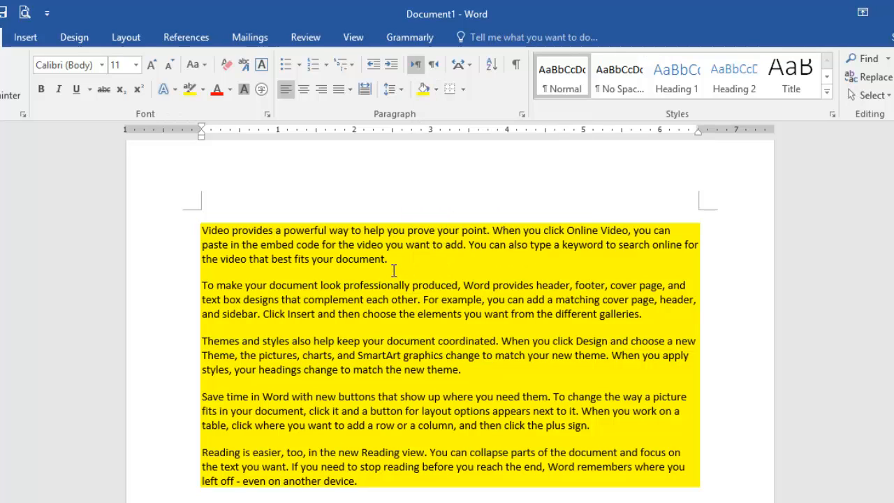
pyautogui.moveTo(391, 269); pyautogui.dragTo(214, 243)
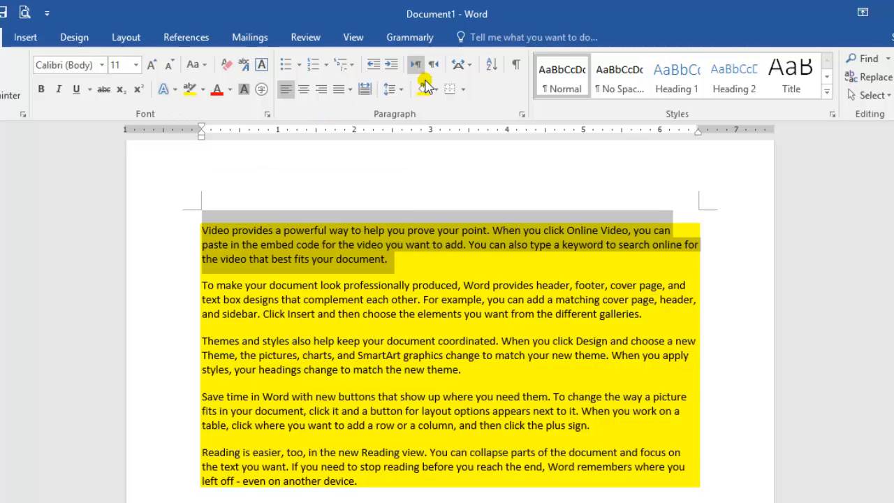
pyautogui.click(460, 286)
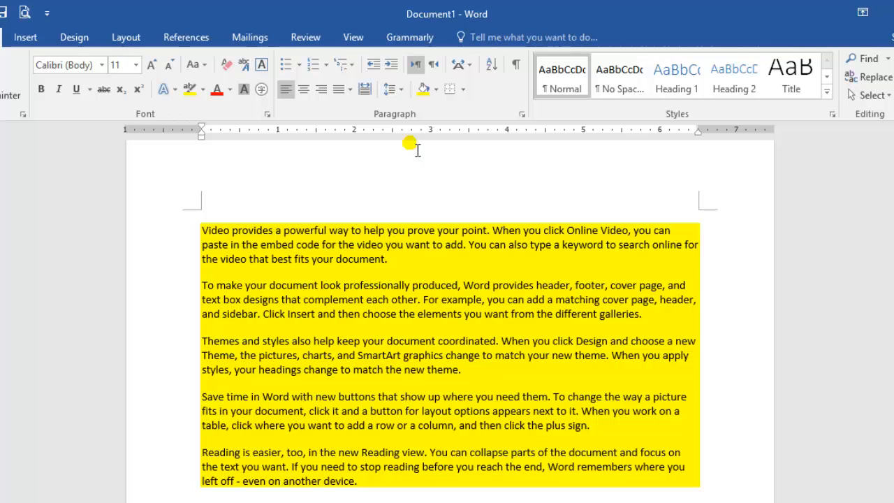
pyautogui.click(435, 66)
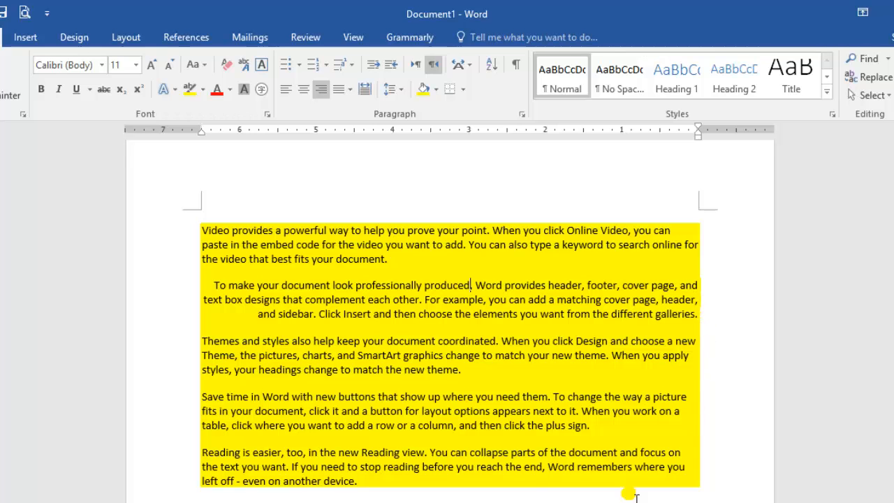
pyautogui.moveTo(504, 496); pyautogui.dragTo(201, 239)
pyautogui.press('Delete')
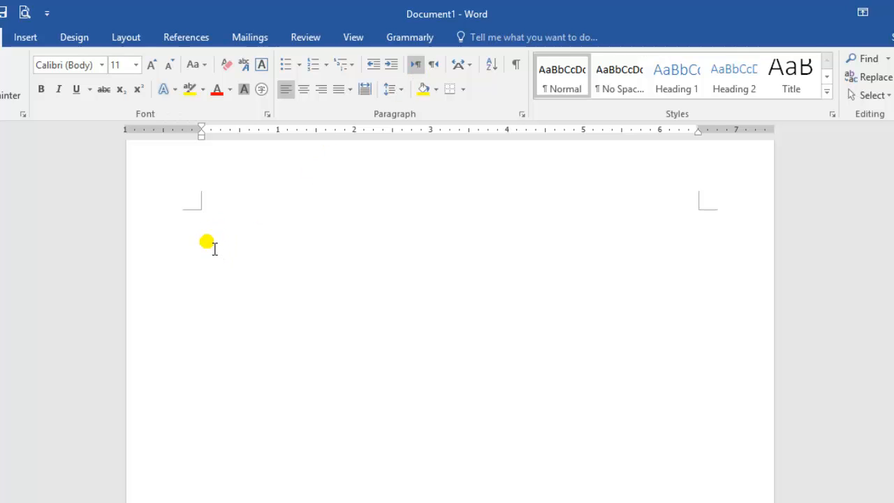
# Enter "Hello friends we are learning ms word" with right-to-left text direction and return the line to left-to-right
pyautogui.click(434, 65)
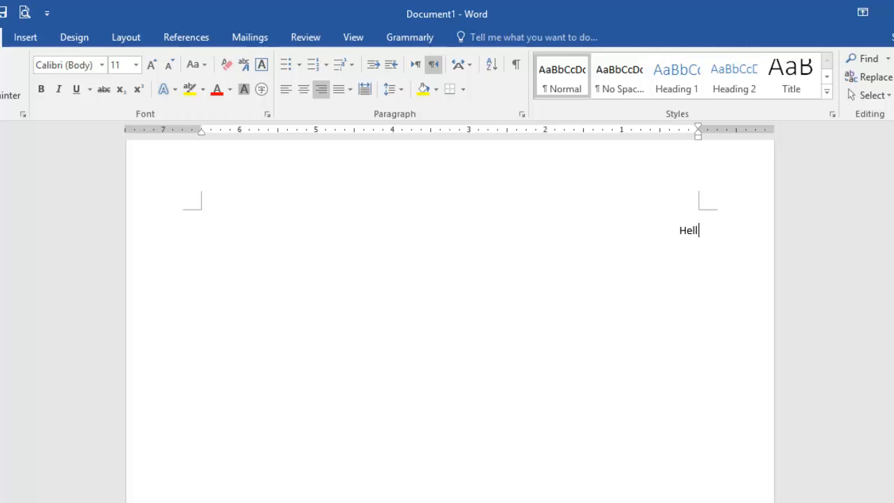
pyautogui.write('o m')
pyautogui.write('friends e')
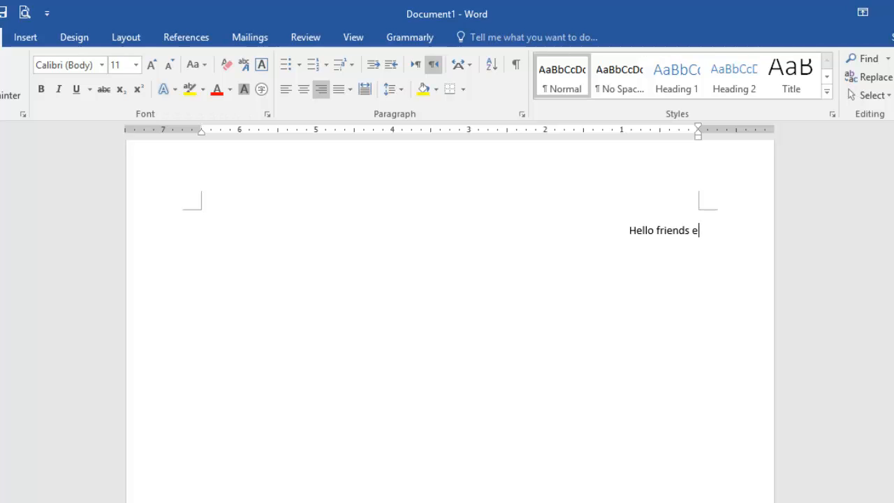
pyautogui.press('BackSpace')
pyautogui.write('we are lea')
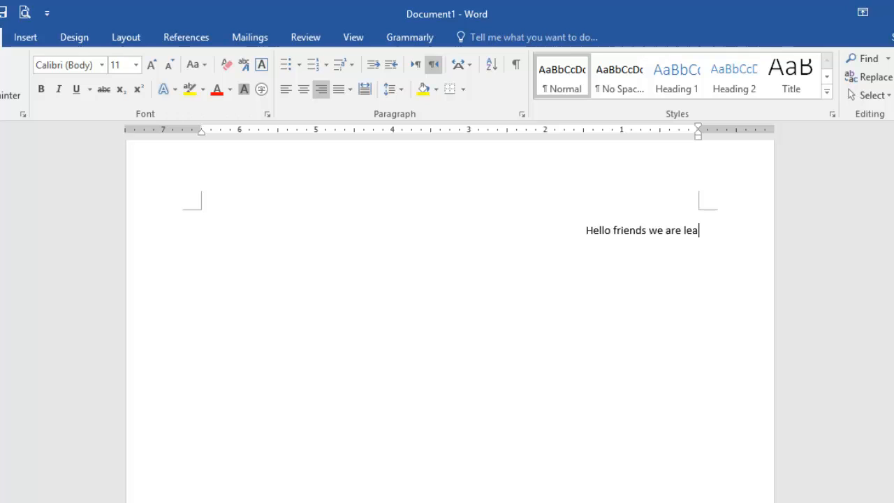
pyautogui.write('rning ms word')
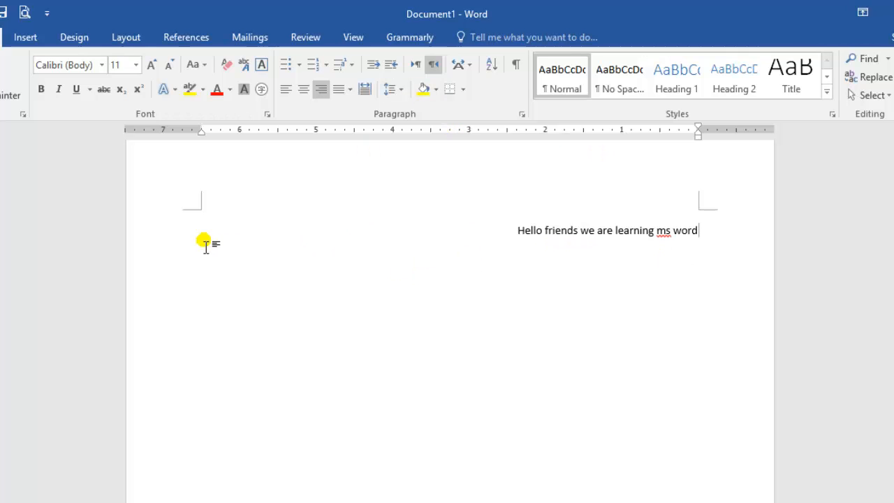
pyautogui.click(415, 65)
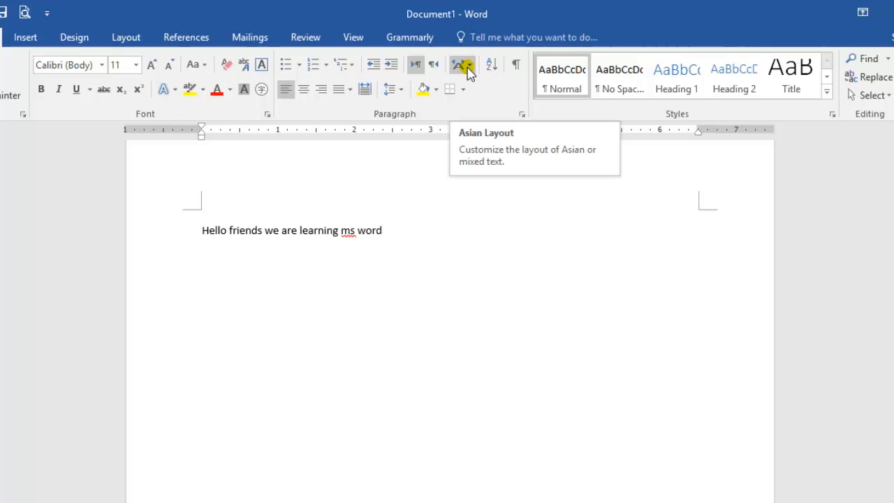
# Replace the typed sentence with sample paragraphs generated by =rand()
pyautogui.tripleClick(406, 239)
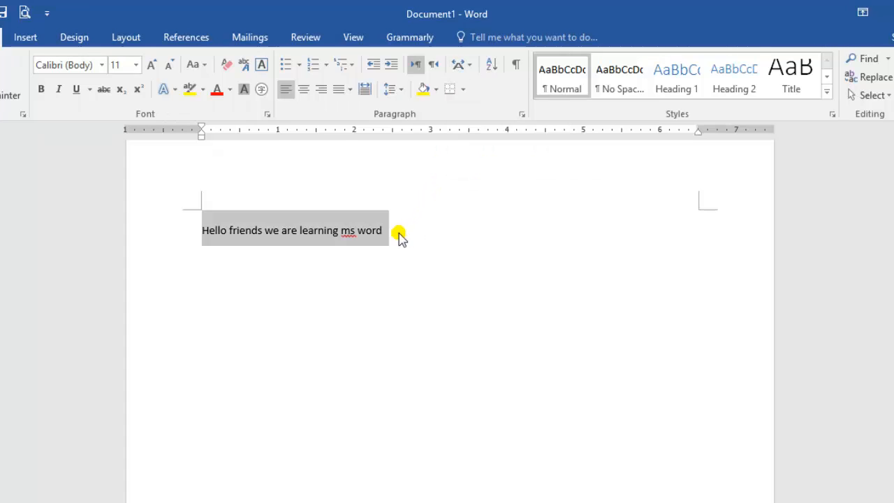
pyautogui.press('Delete')
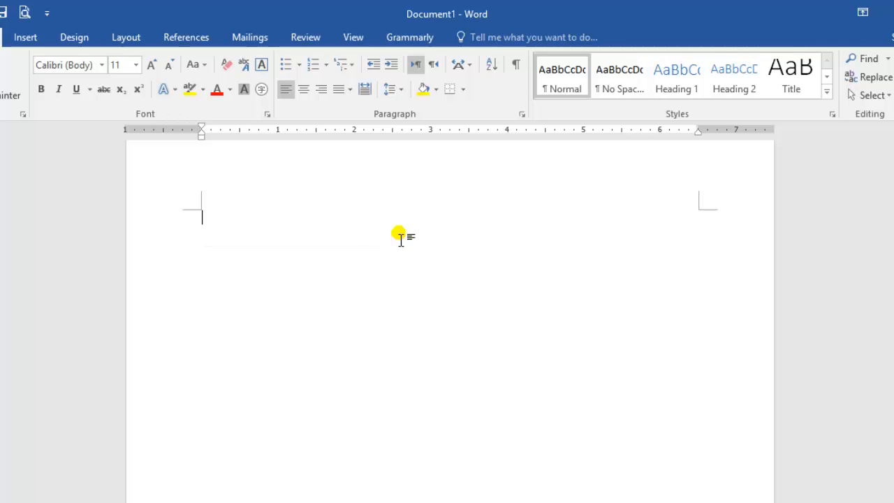
pyautogui.write('=rand()')
pyautogui.press('Return')
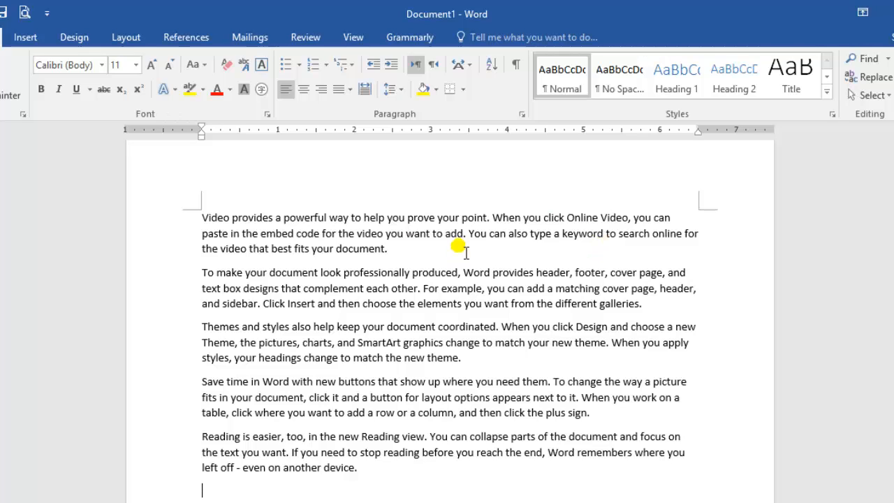
pyautogui.click(468, 65)
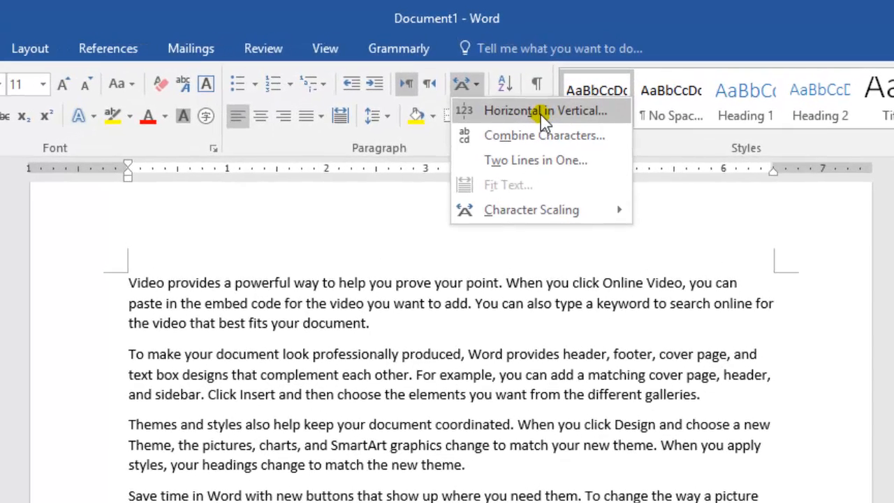
pyautogui.click(542, 112)
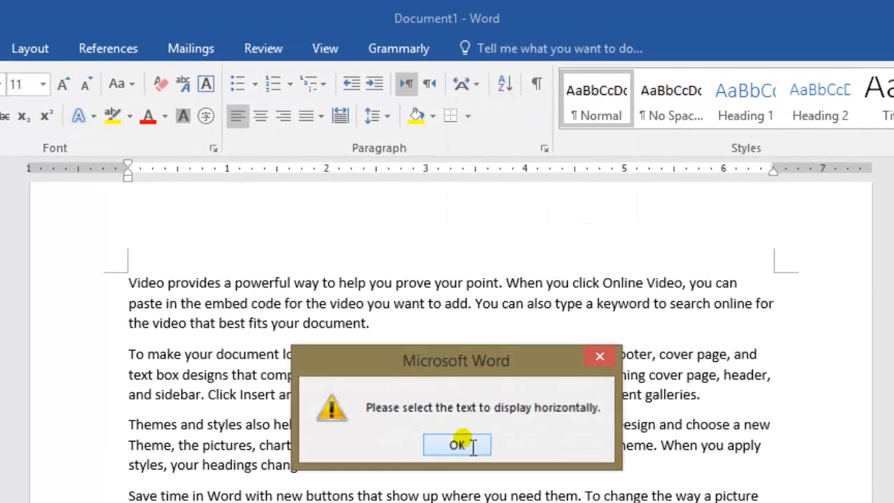
pyautogui.click(464, 443)
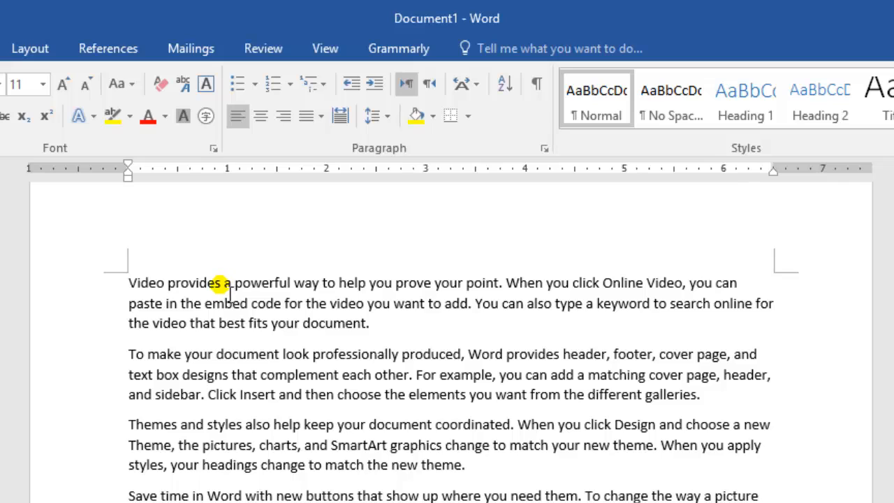
# Apply the Horizontal in Vertical layout with Fit in line to the word "provides" in the first paragraph
pyautogui.moveTo(223, 284); pyautogui.dragTo(189, 277)
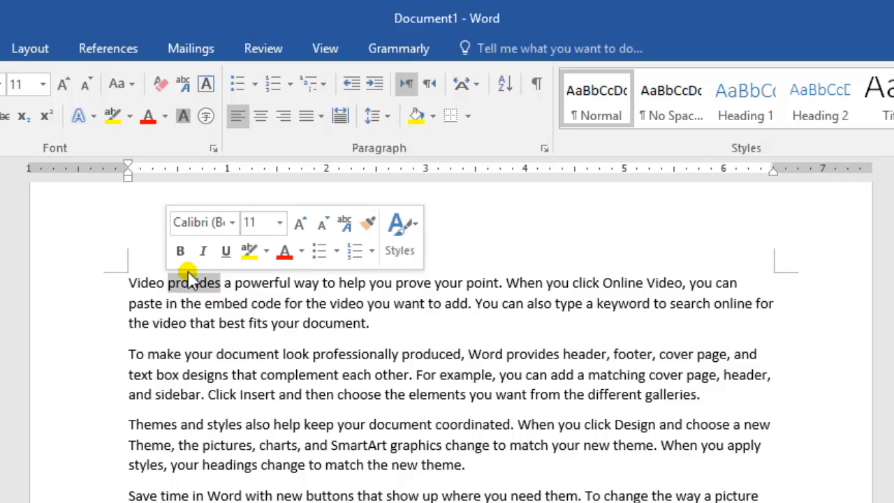
pyautogui.click(478, 87)
pyautogui.click(495, 112)
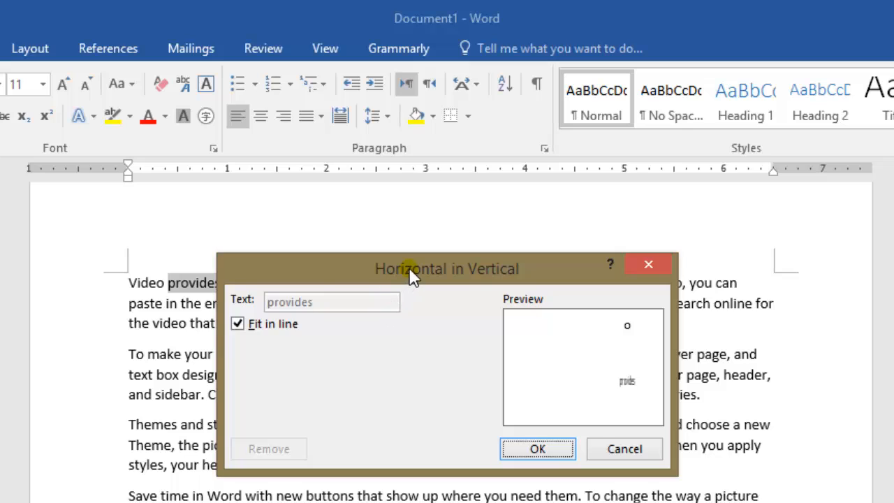
pyautogui.moveTo(409, 267); pyautogui.dragTo(654, 176)
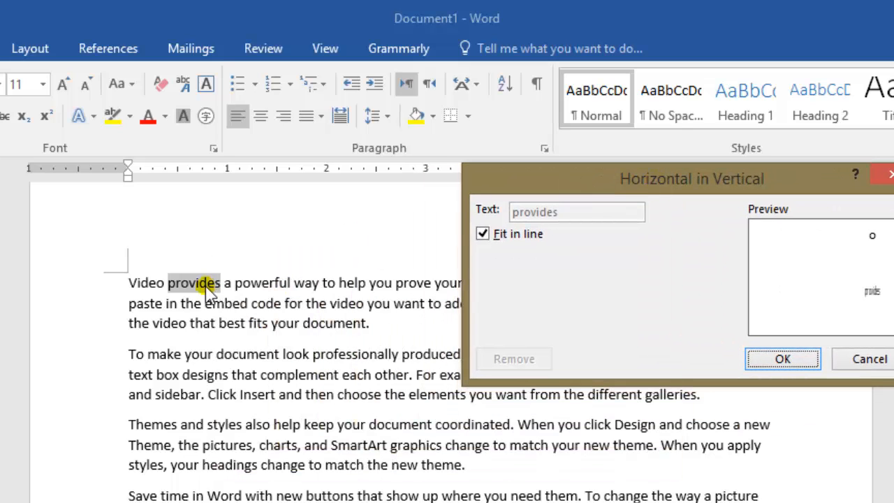
pyautogui.click(780, 359)
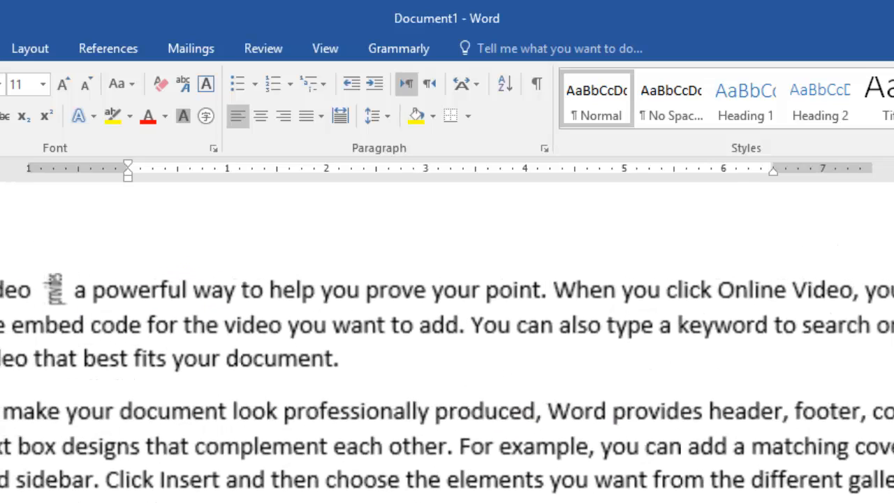
pyautogui.scroll(15, 447, 342)
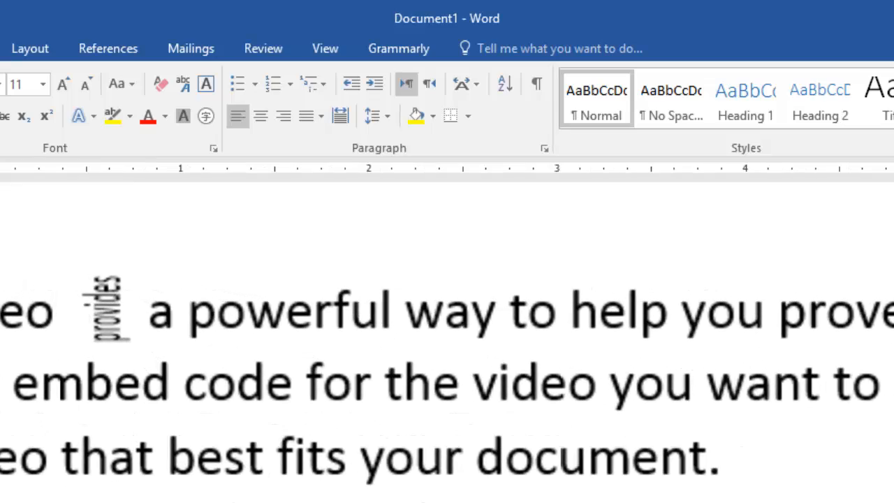
pyautogui.scroll(5, 447, 343)
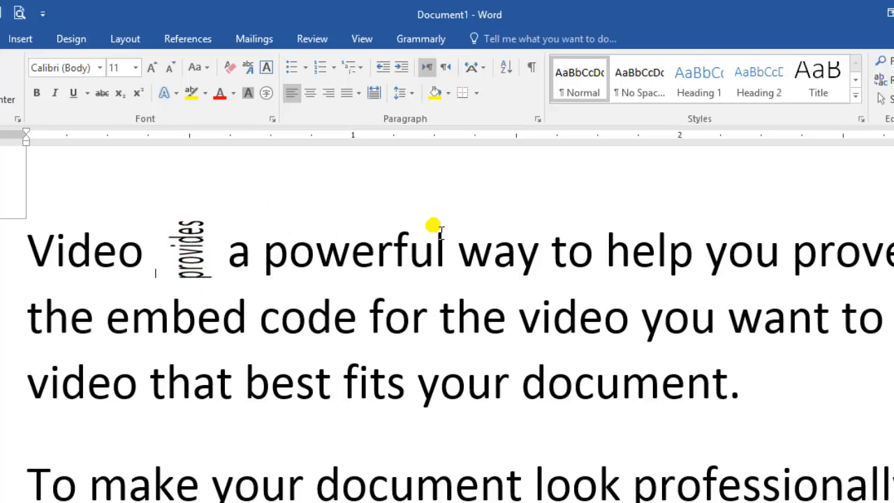
# Apply Combine Characters to the word "powerful" in the first paragraph, using the text "powerf" in Calibri at 6 pt
pyautogui.moveTo(447, 245); pyautogui.dragTo(269, 275)
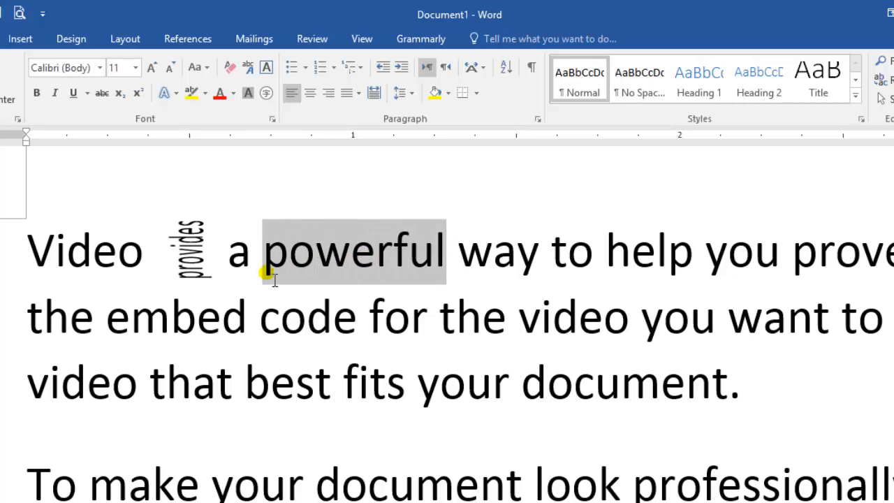
pyautogui.click(477, 68)
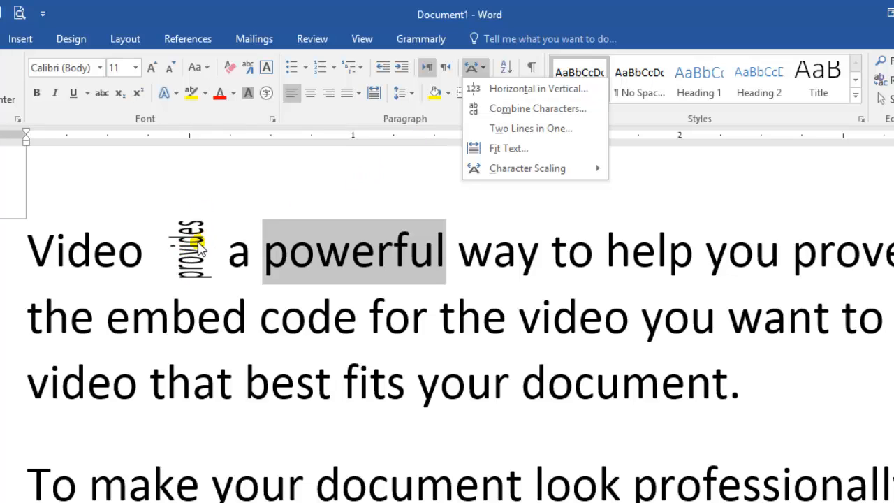
pyautogui.click(500, 112)
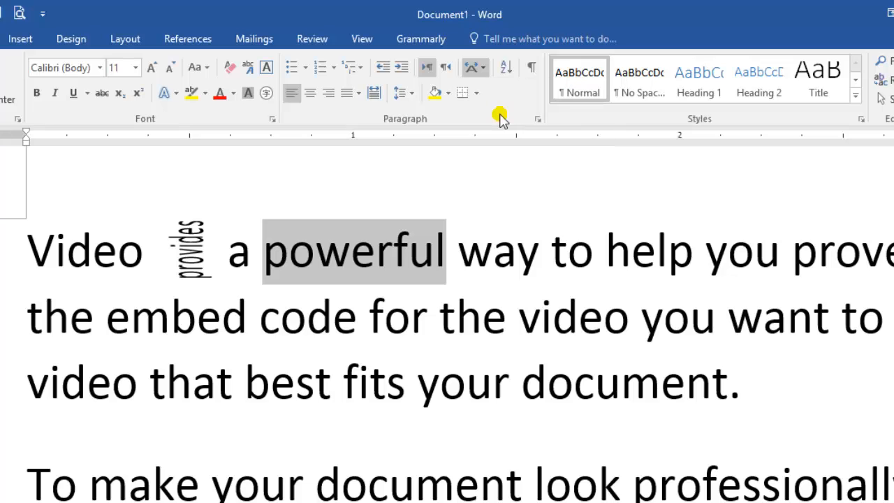
pyautogui.moveTo(440, 236); pyautogui.dragTo(570, 173)
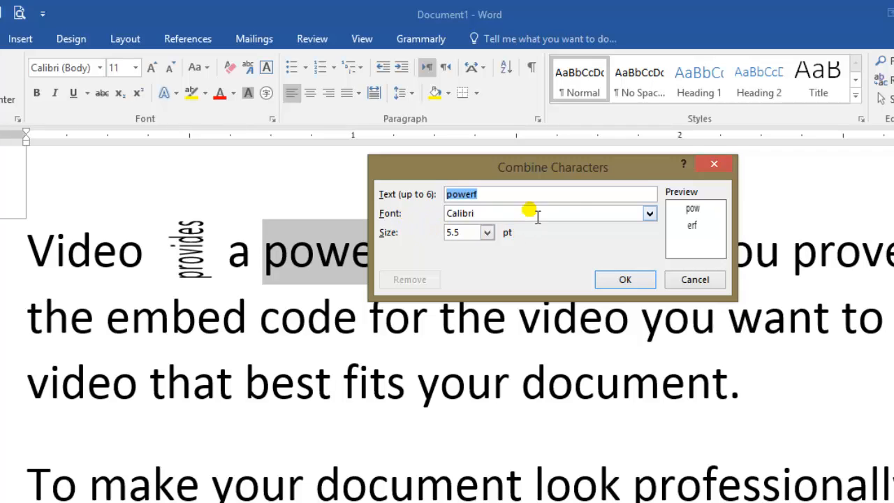
pyautogui.click(650, 214)
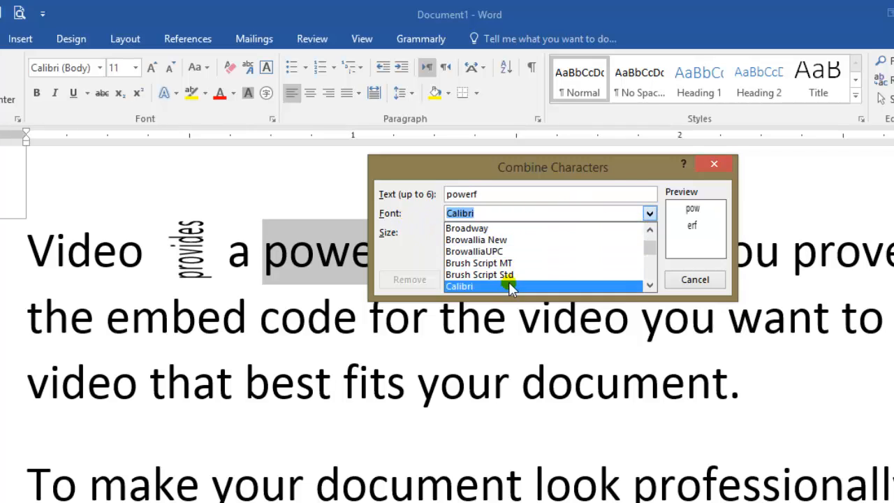
pyautogui.click(615, 174)
pyautogui.click(487, 233)
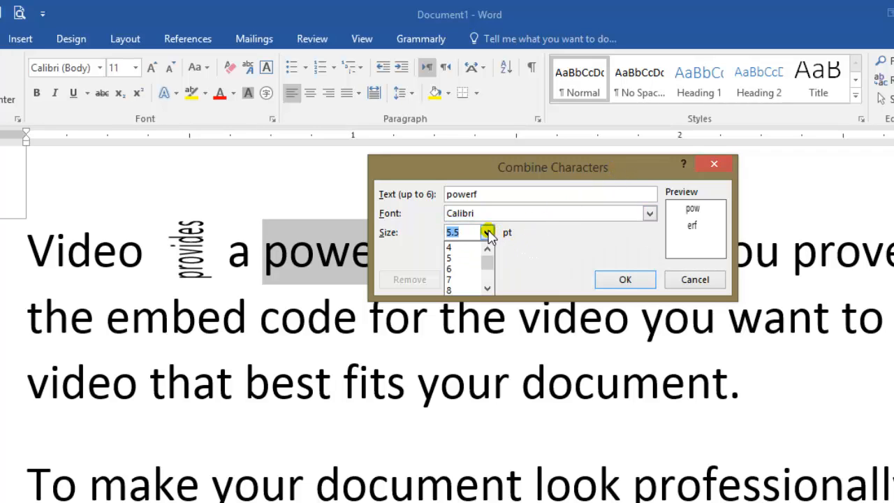
pyautogui.click(467, 269)
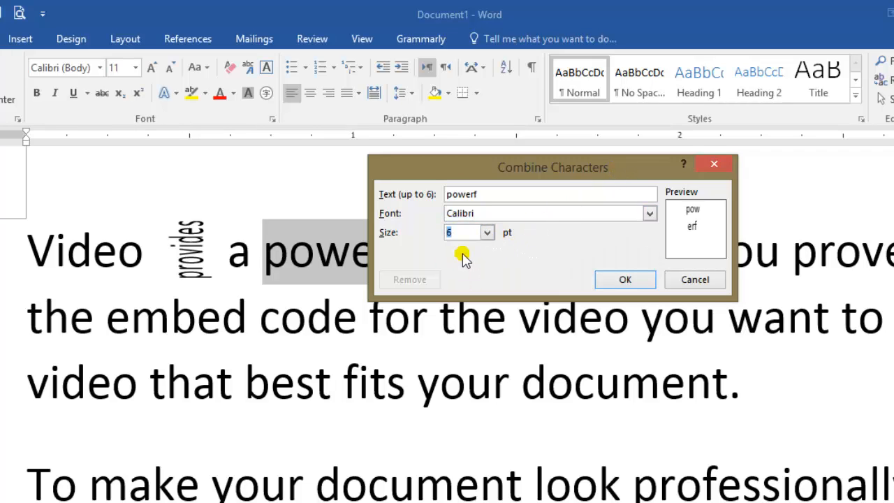
pyautogui.click(626, 280)
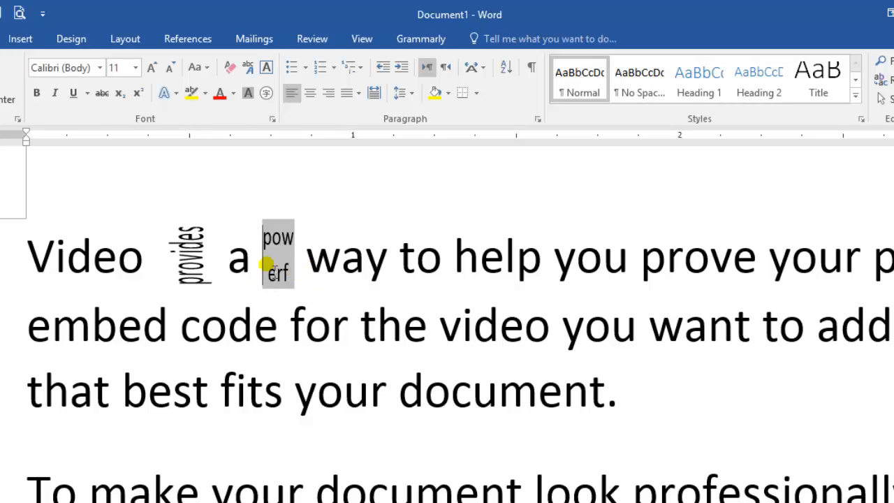
pyautogui.click(311, 251)
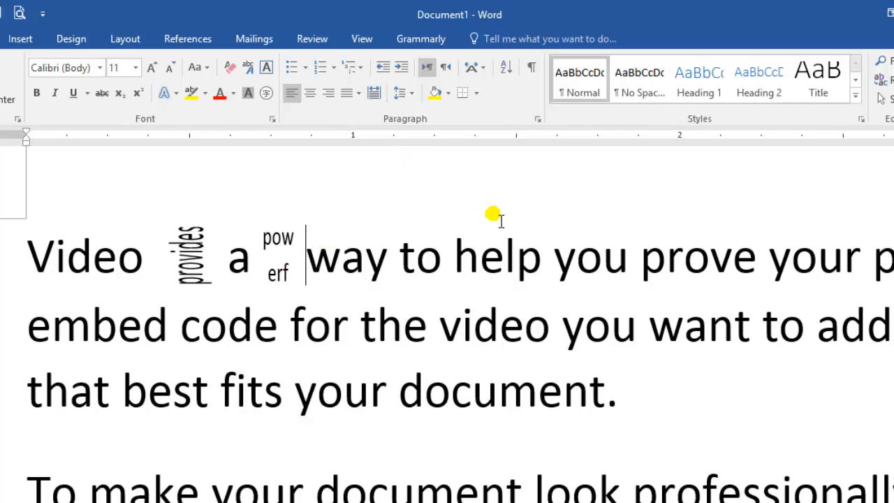
# Apply Two Lines in One, enclosed in () brackets, to the first-paragraph text from "your point" through "the video you want to"
pyautogui.click(480, 70)
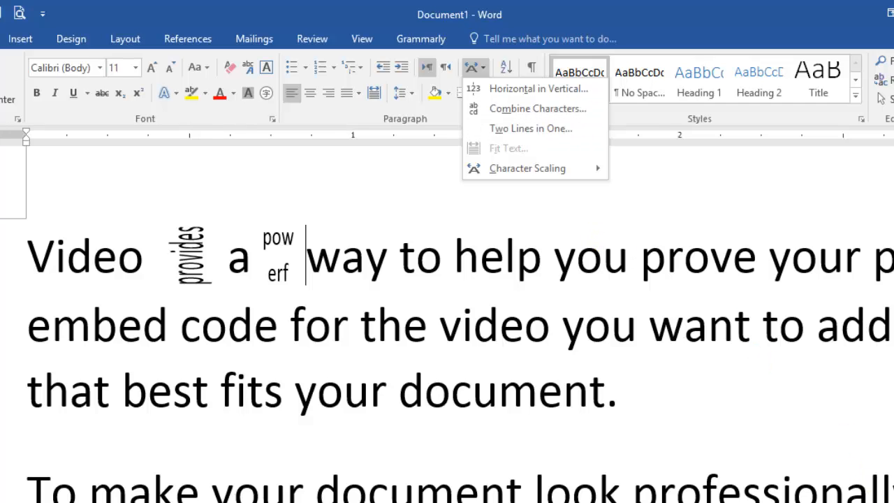
pyautogui.press('Escape')
pyautogui.scroll(-7, 447, 321)
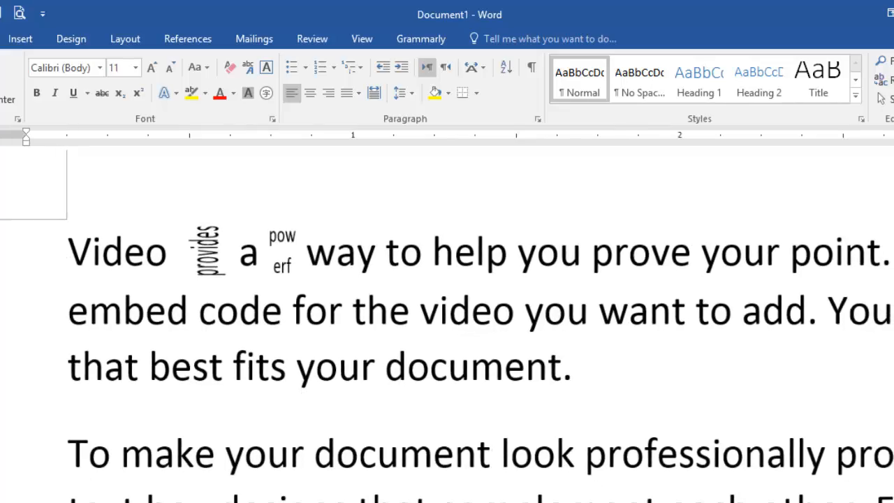
pyautogui.scroll(-5, 447, 321)
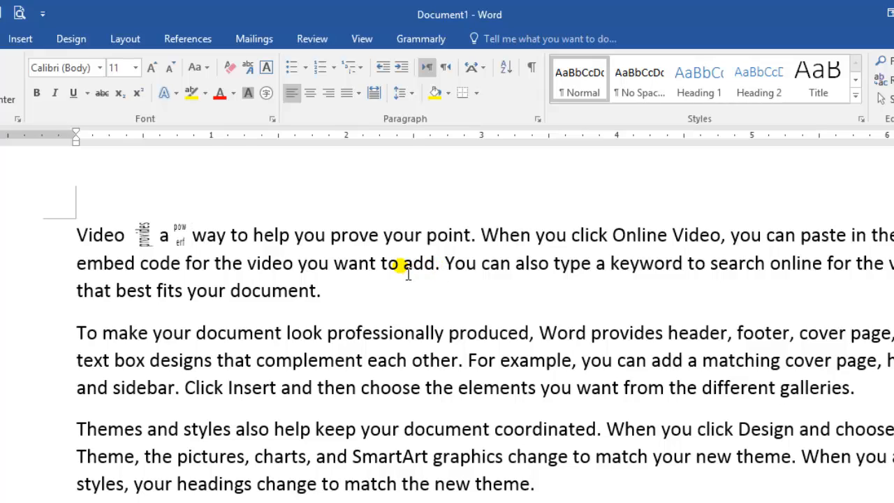
pyautogui.moveTo(404, 270); pyautogui.dragTo(413, 243)
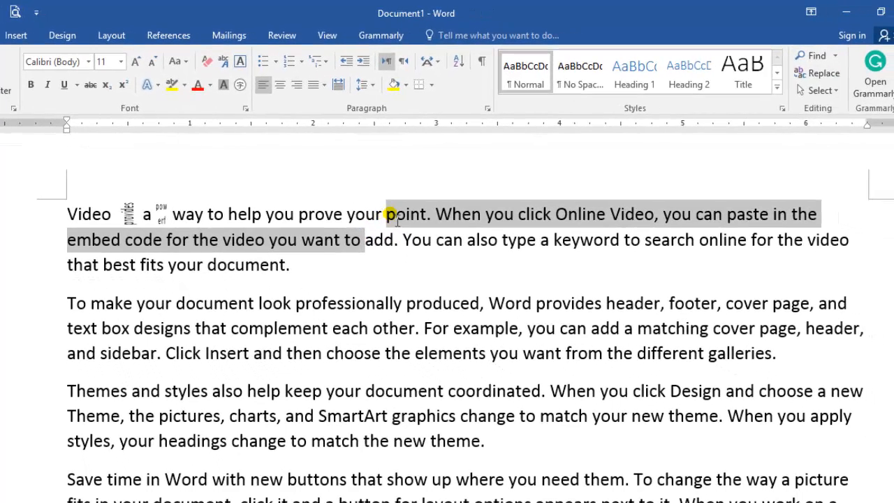
pyautogui.moveTo(372, 221); pyautogui.dragTo(349, 217)
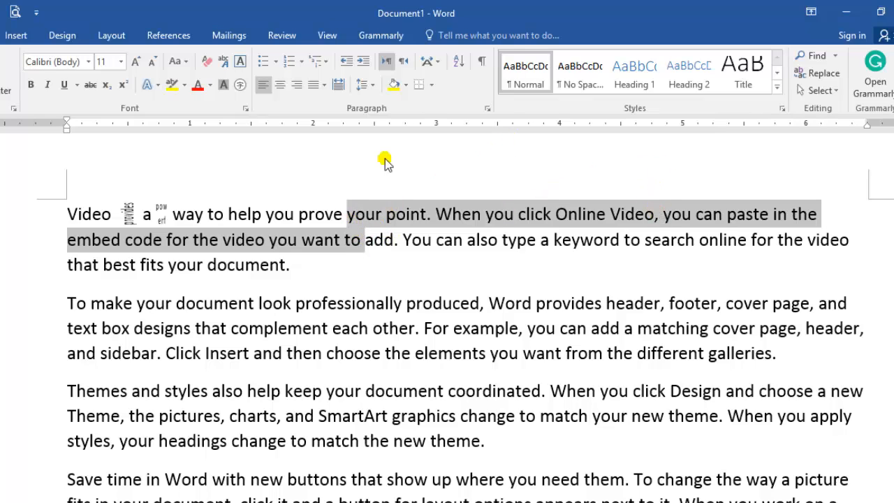
pyautogui.click(433, 63)
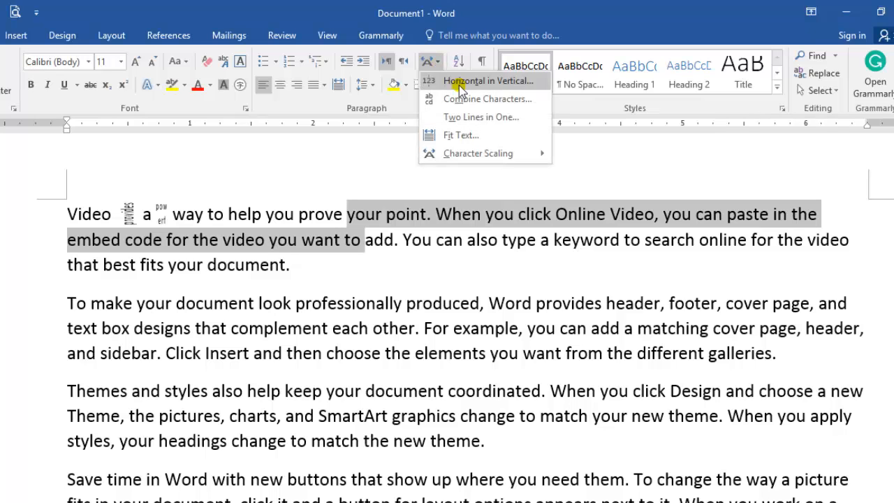
pyautogui.click(481, 117)
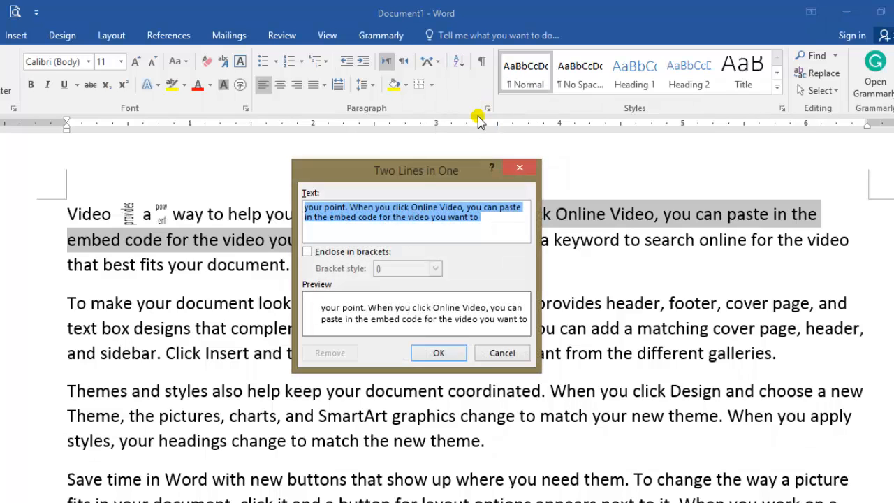
pyautogui.click(310, 253)
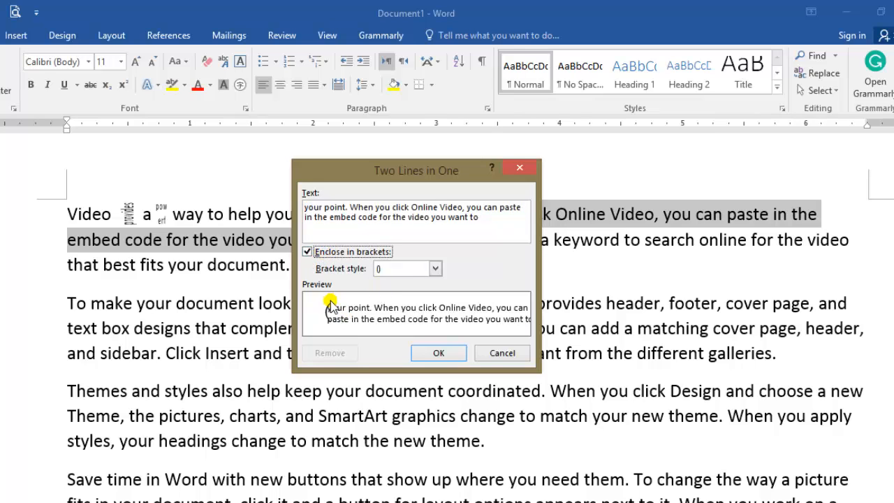
pyautogui.click(439, 355)
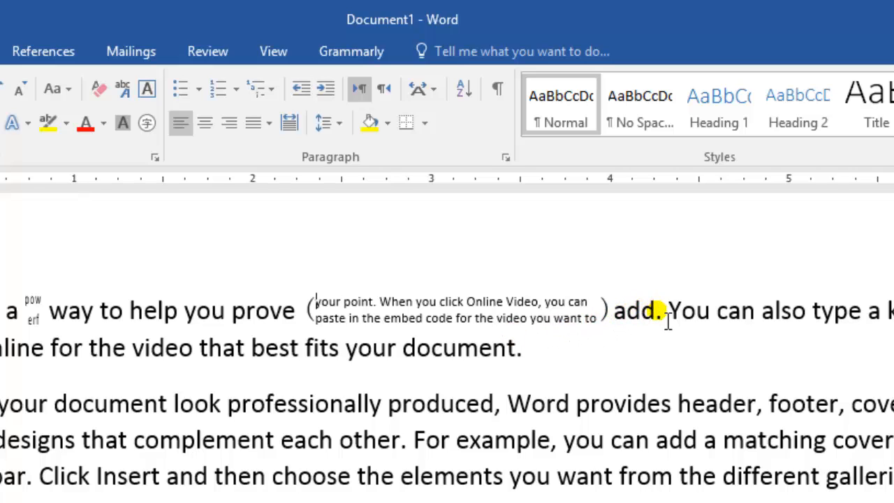
pyautogui.moveTo(592, 317); pyautogui.dragTo(344, 306)
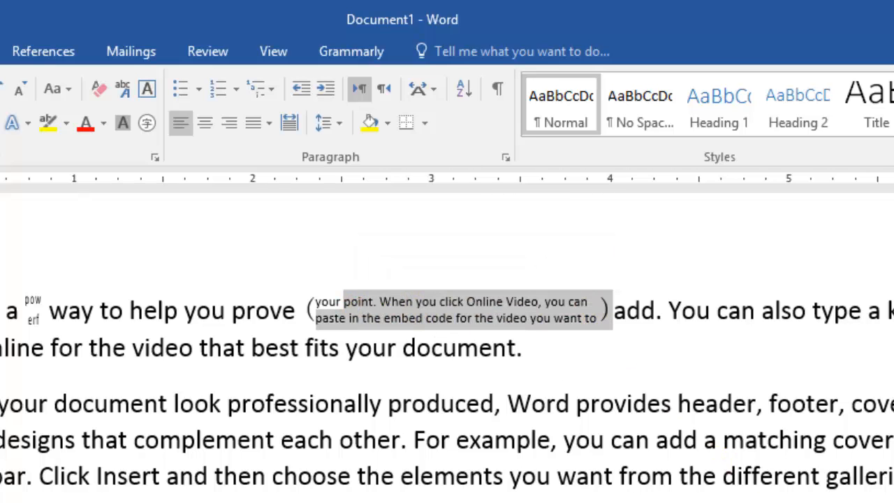
pyautogui.scroll(4, 447, 336)
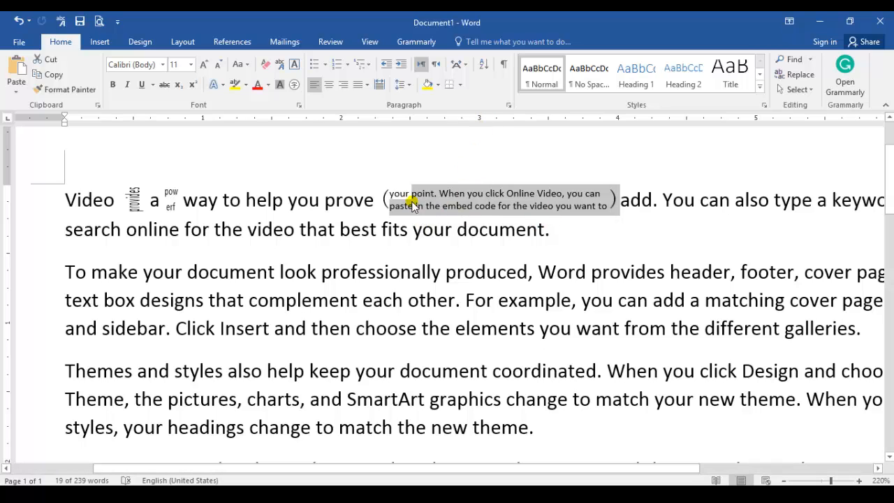
# Apply 200% character scaling to the word "document" at the end of the first paragraph
pyautogui.click(440, 275)
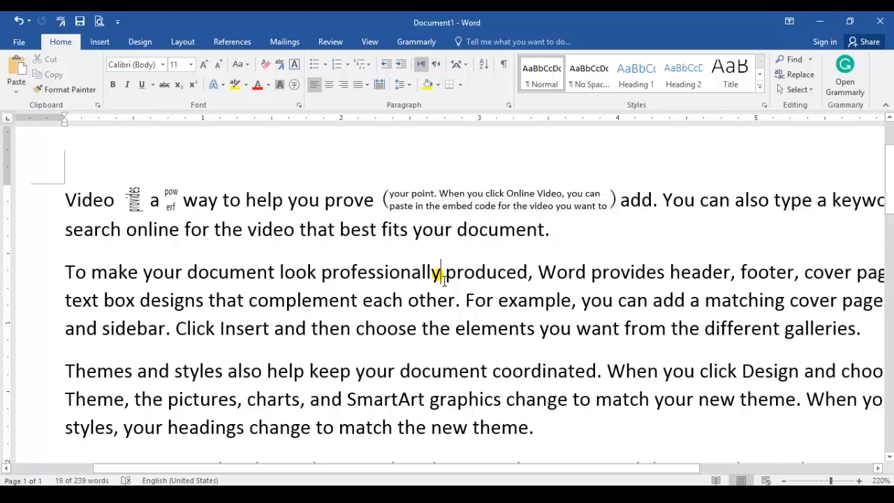
pyautogui.click(467, 68)
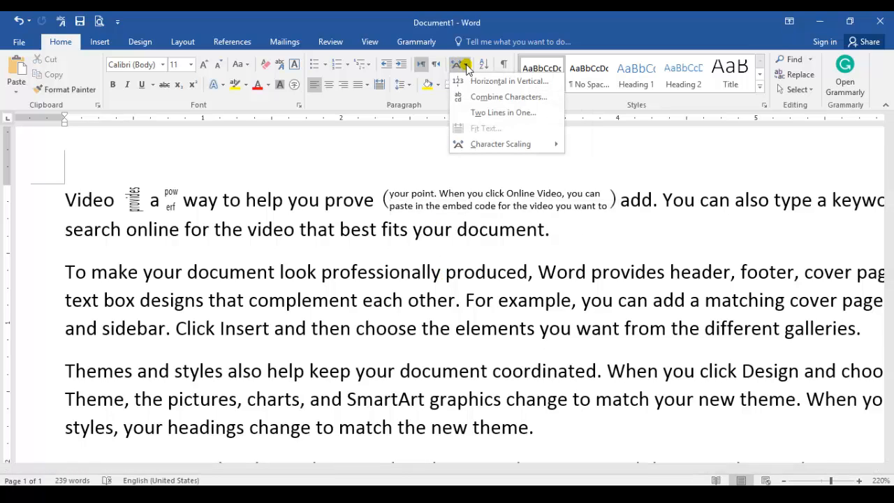
pyautogui.moveTo(520, 152)
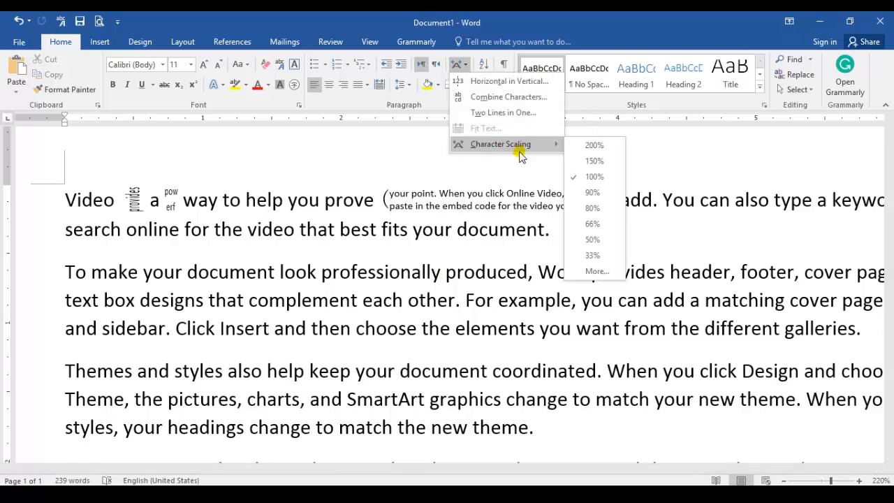
pyautogui.click(492, 254)
pyautogui.moveTo(546, 235); pyautogui.dragTo(467, 236)
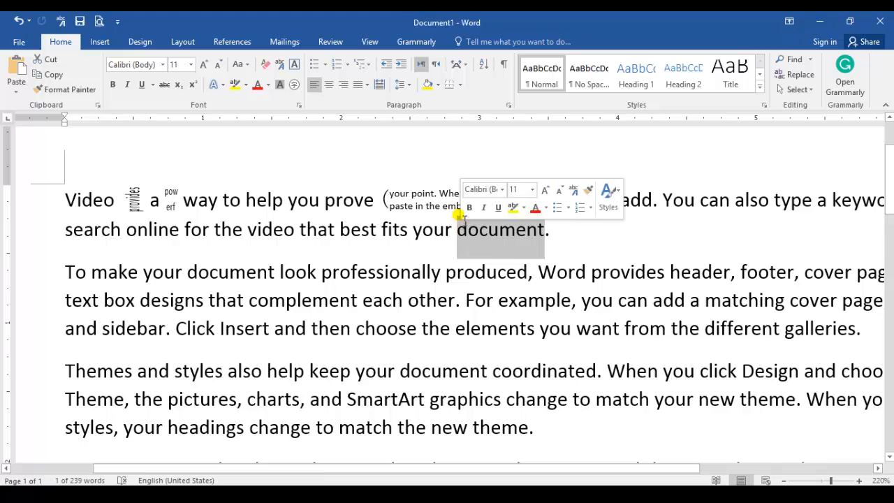
pyautogui.click(462, 66)
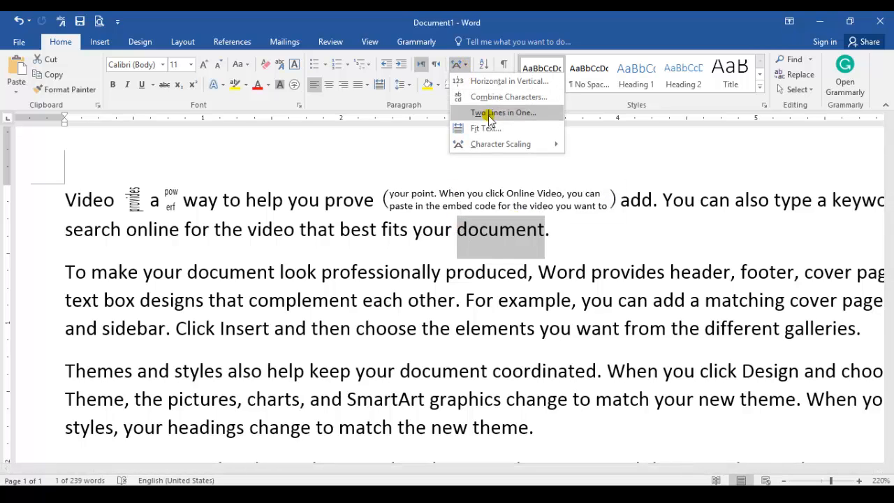
pyautogui.moveTo(507, 145)
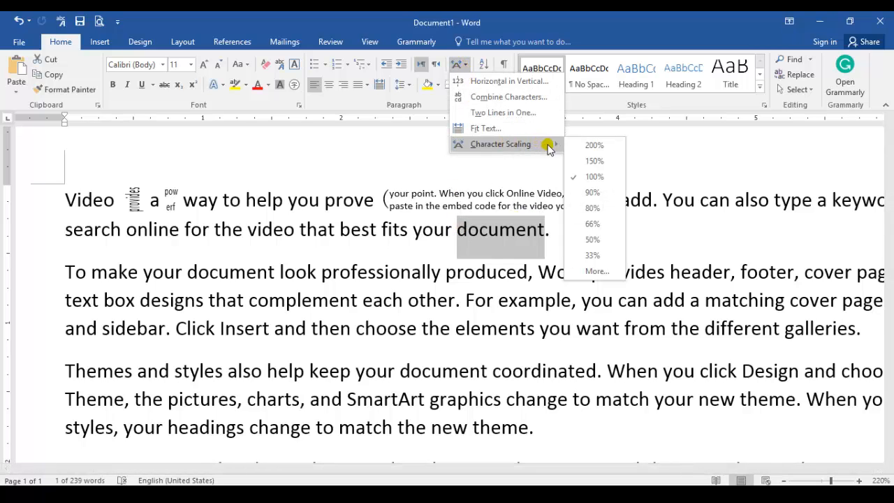
pyautogui.click(593, 146)
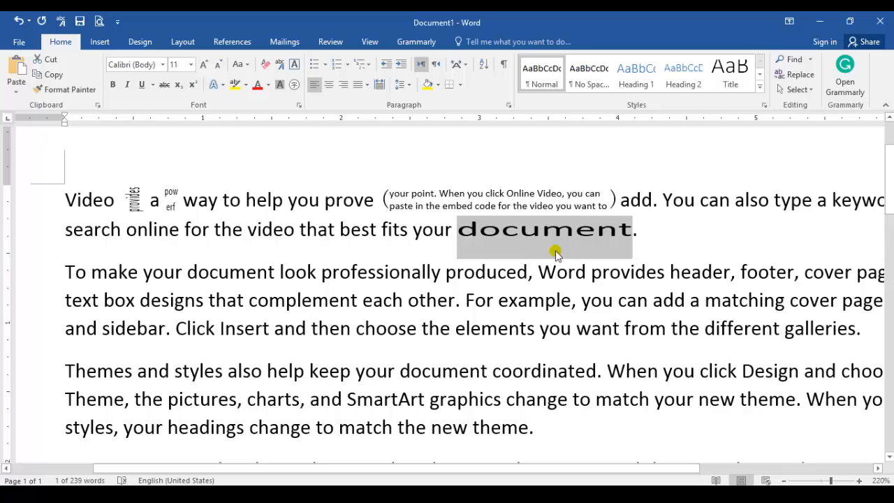
# Set the character scaling of the selected word "document" to 50%
pyautogui.click(454, 83)
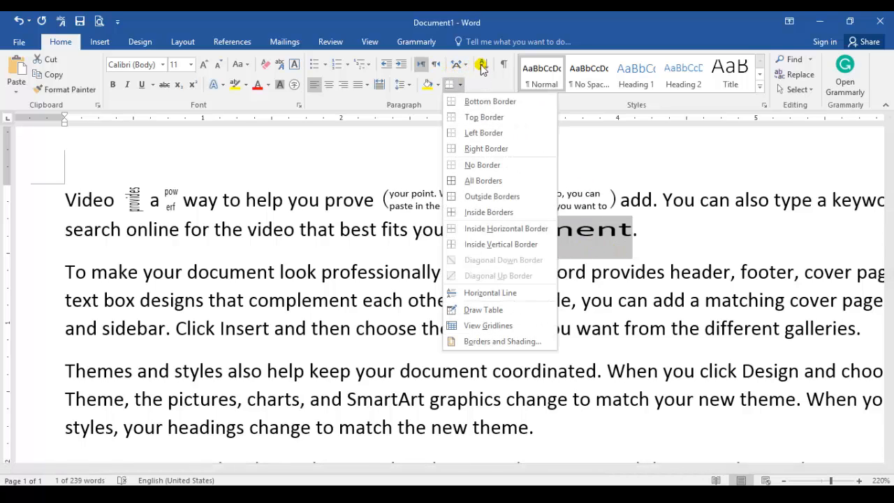
pyautogui.click(460, 64)
pyautogui.click(459, 65)
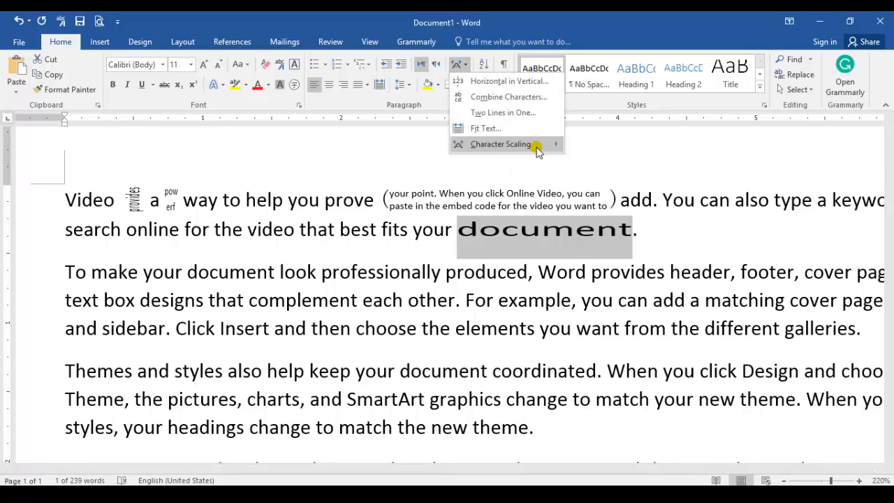
pyautogui.moveTo(535, 145)
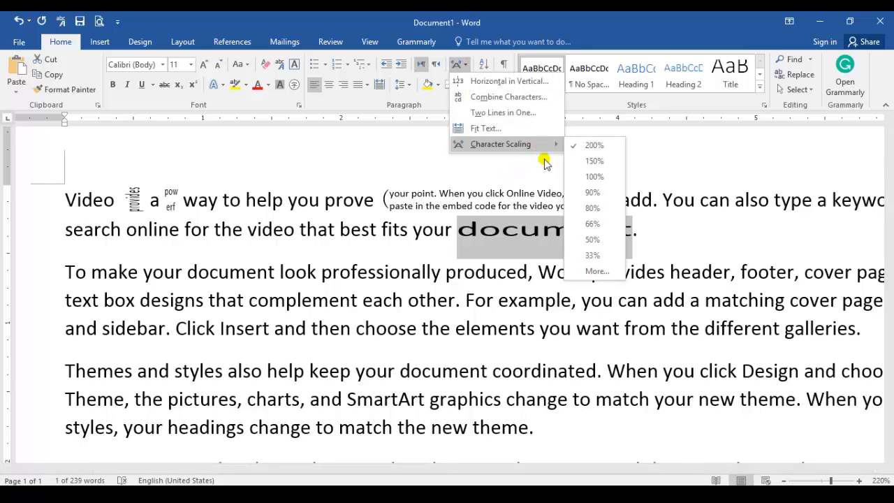
pyautogui.click(587, 240)
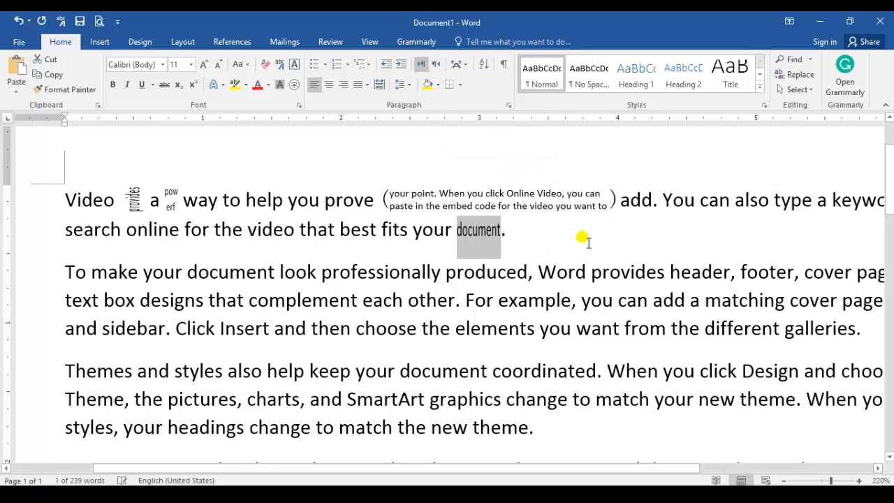
# Apply Fit Text to the word "document" with a text width of 0.32"
pyautogui.click(468, 68)
pyautogui.click(481, 129)
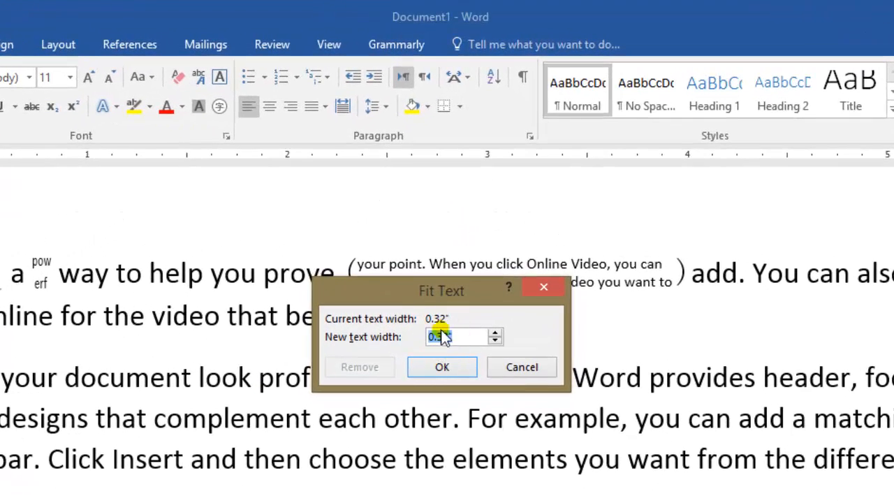
pyautogui.click(442, 368)
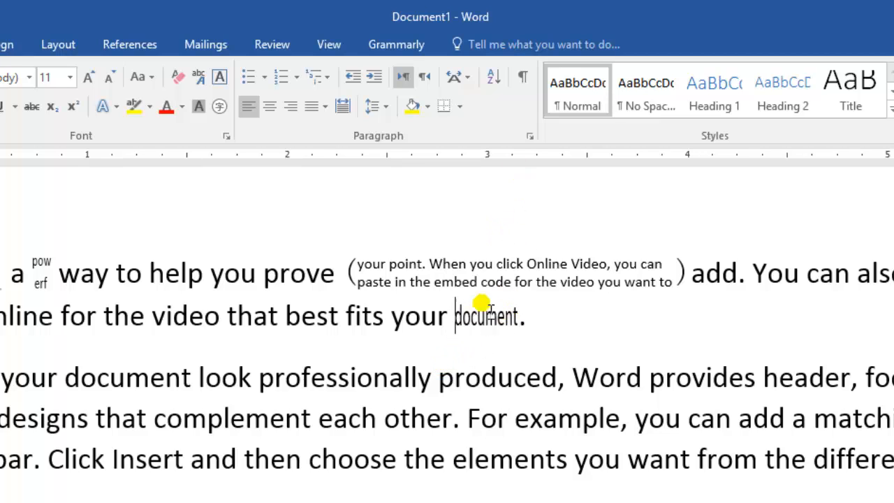
# Try Fit Text with a new text width of 6.2" on the word "document" and undo it
pyautogui.click(475, 76)
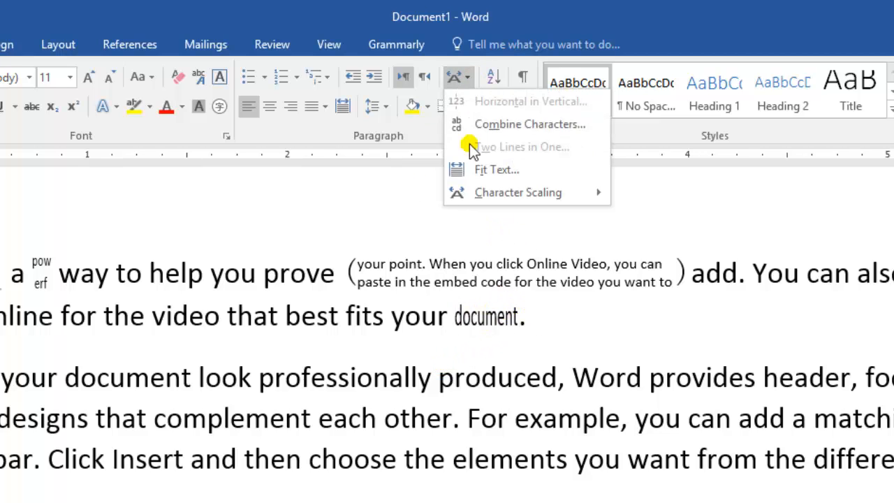
pyautogui.click(479, 169)
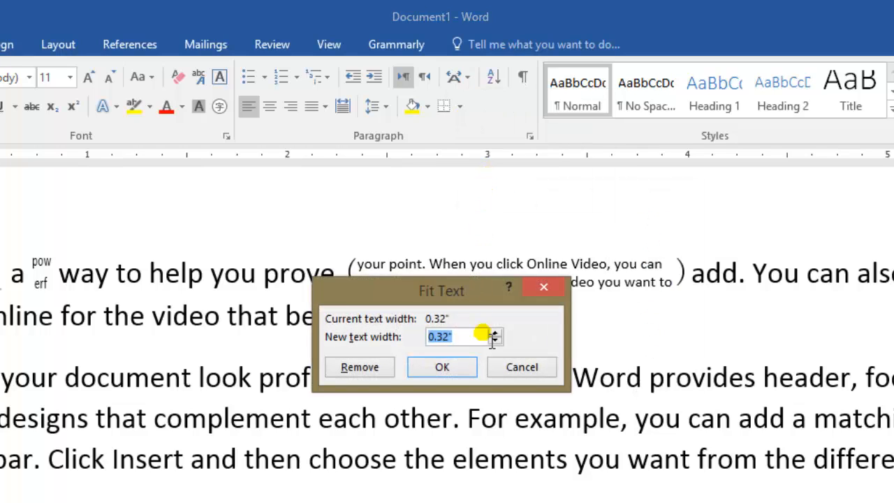
pyautogui.click(495, 333)
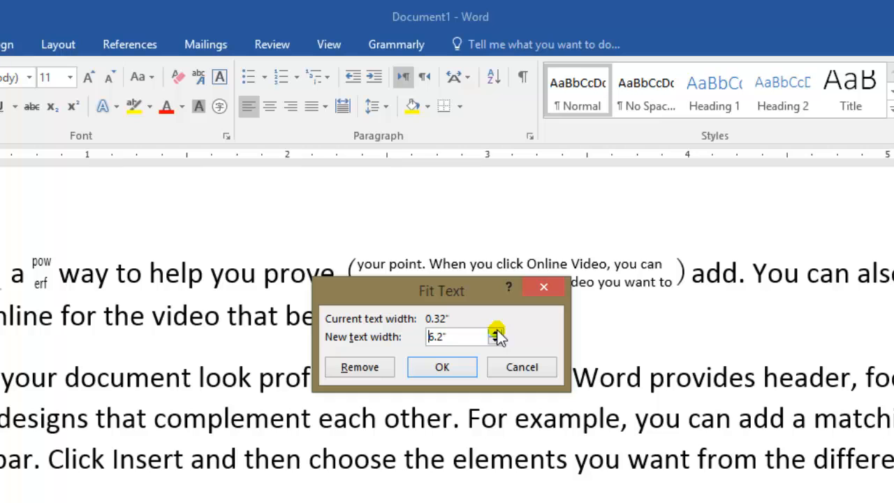
pyautogui.click(450, 372)
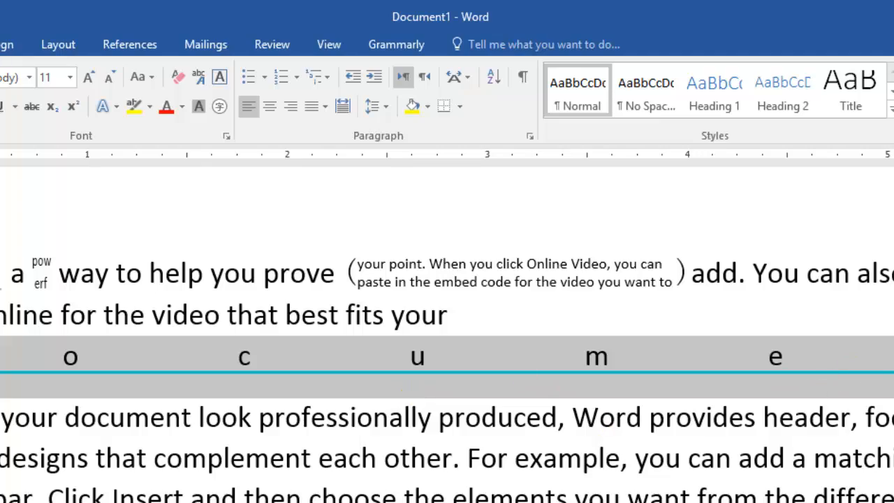
pyautogui.scroll(-5, 447, 321)
pyautogui.scroll(6, 447, 322)
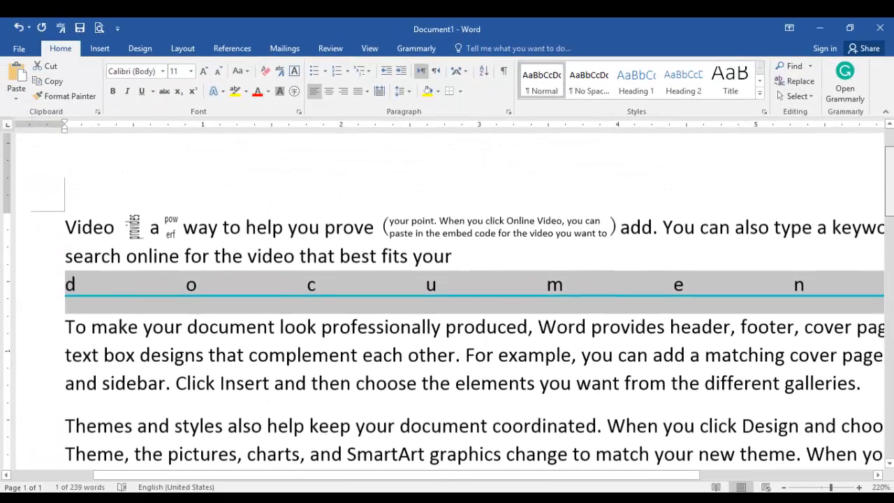
pyautogui.moveTo(889, 199); pyautogui.dragTo(889, 201)
pyautogui.hotkey('ctrl', 'z')
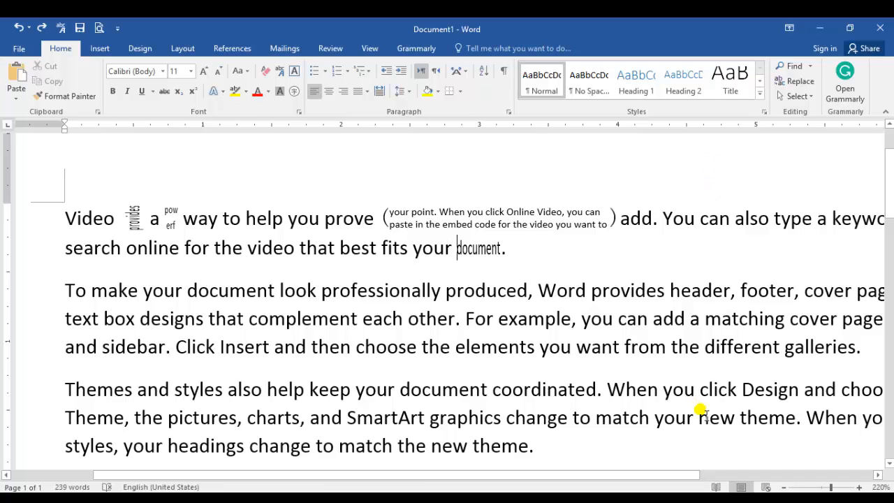
# Enter the numbers 1 to 5 on separate lines below the last paragraph and select them
pyautogui.click(784, 489)
pyautogui.click(785, 488)
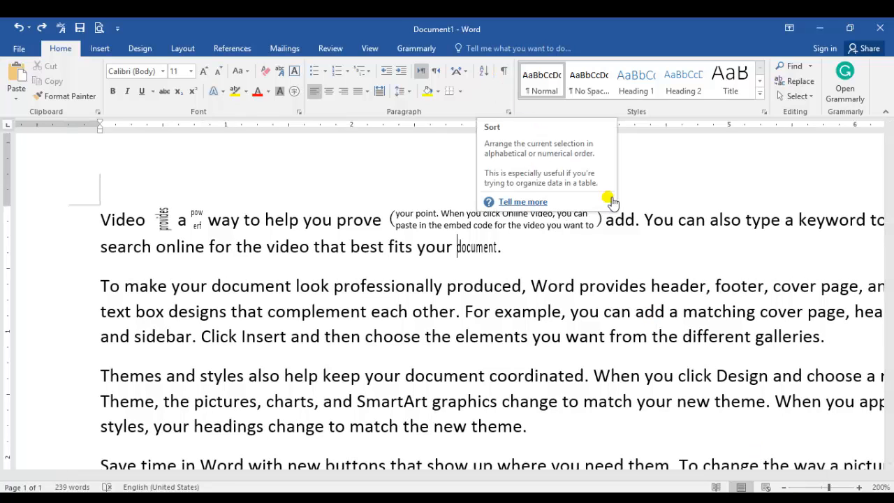
pyautogui.click(785, 488)
pyautogui.click(785, 488)
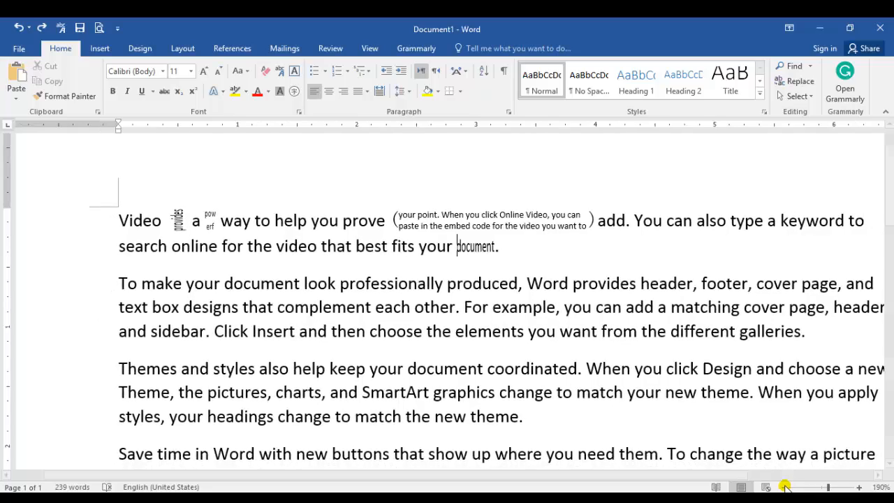
pyautogui.click(786, 488)
pyautogui.click(786, 489)
pyautogui.click(785, 488)
pyautogui.click(785, 488)
pyautogui.click(786, 489)
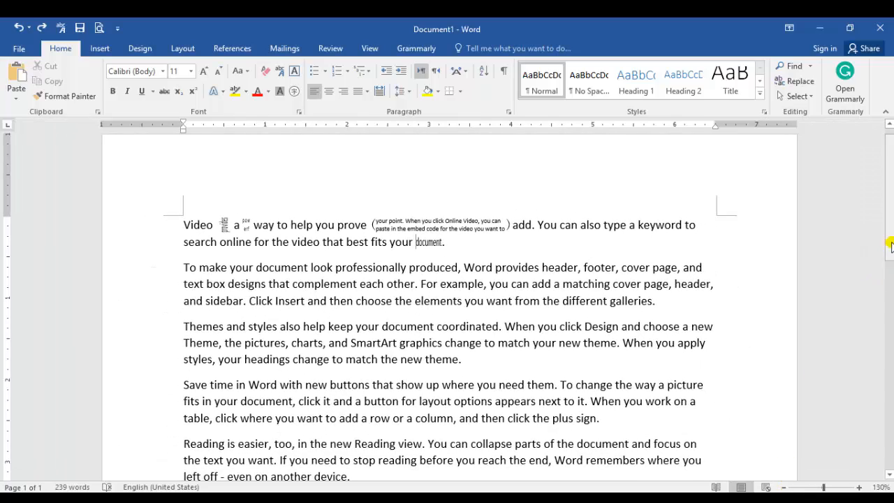
pyautogui.moveTo(889, 256); pyautogui.dragTo(892, 372)
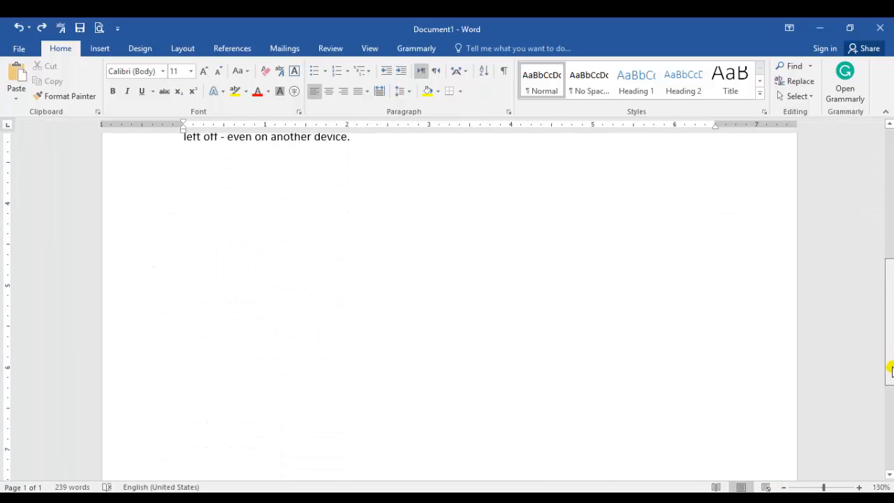
pyautogui.click(229, 208)
pyautogui.write('1')
pyautogui.press('Return')
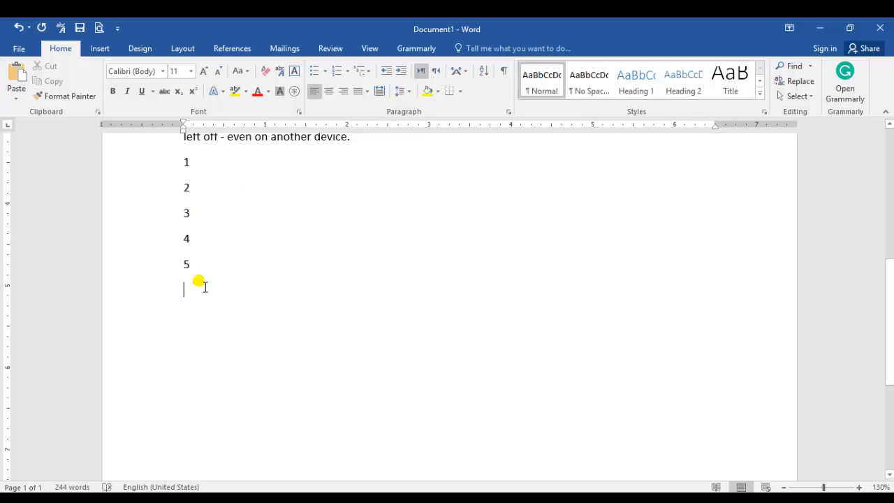
pyautogui.moveTo(195, 274); pyautogui.dragTo(174, 169)
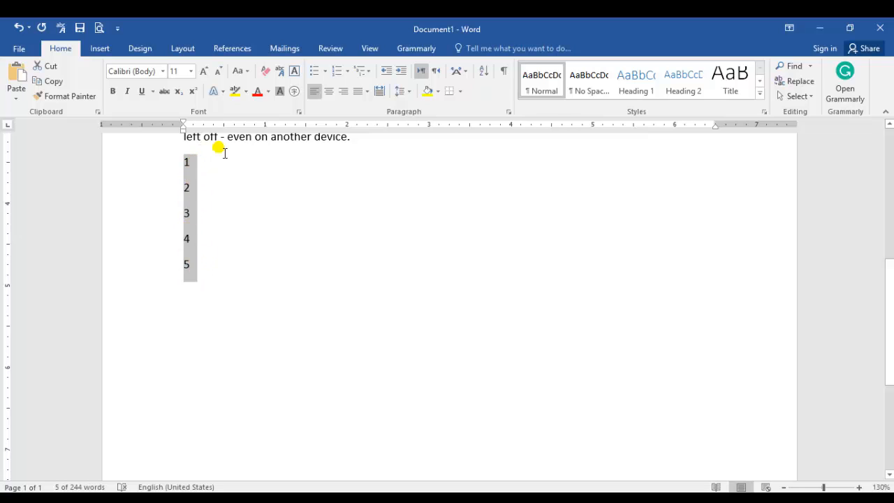
# Sort the selected lines 1 to 5 by paragraph as numbers in descending order
pyautogui.click(483, 71)
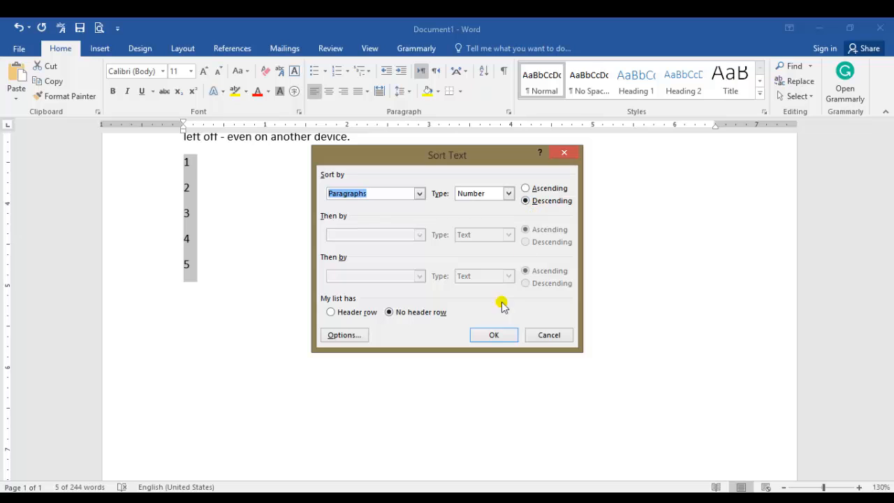
pyautogui.click(492, 337)
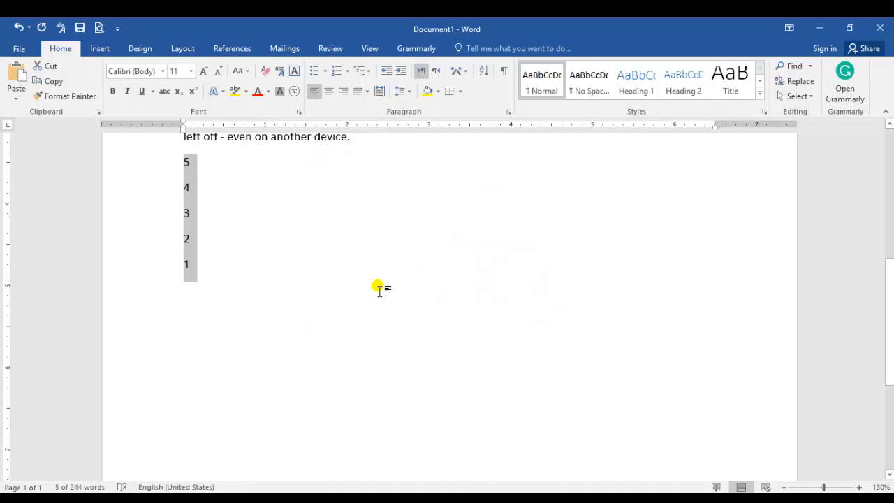
pyautogui.click(244, 268)
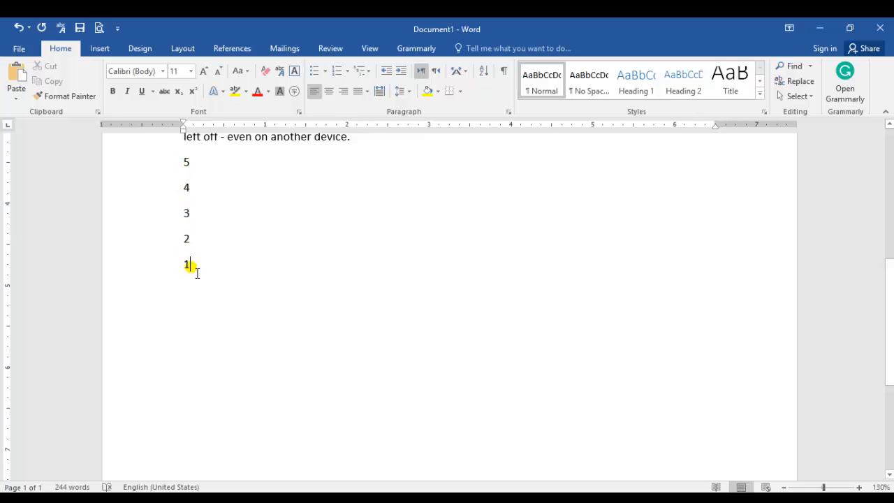
# Sort the five number lines by paragraph as numbers in ascending order
pyautogui.moveTo(197, 272); pyautogui.dragTo(175, 167)
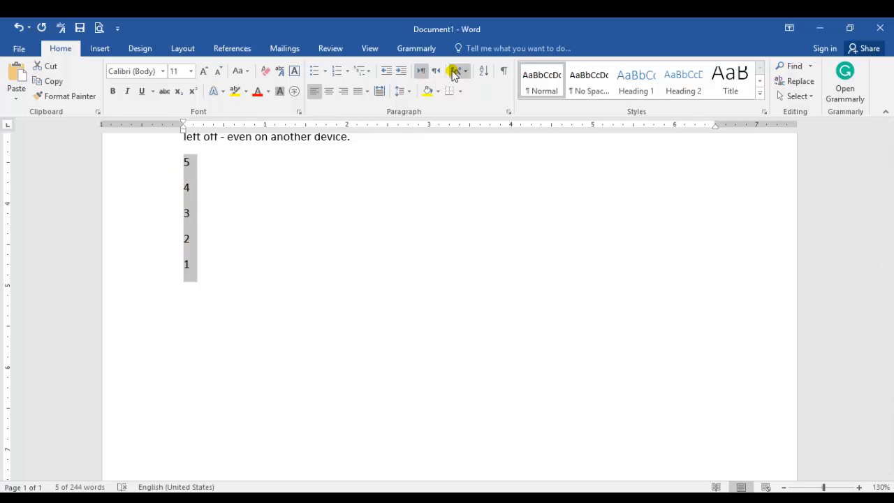
pyautogui.click(483, 70)
pyautogui.click(526, 189)
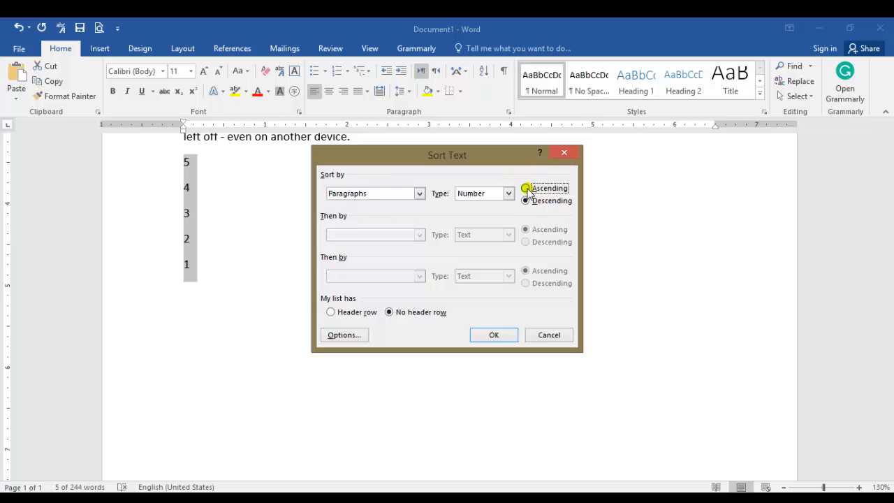
pyautogui.click(495, 335)
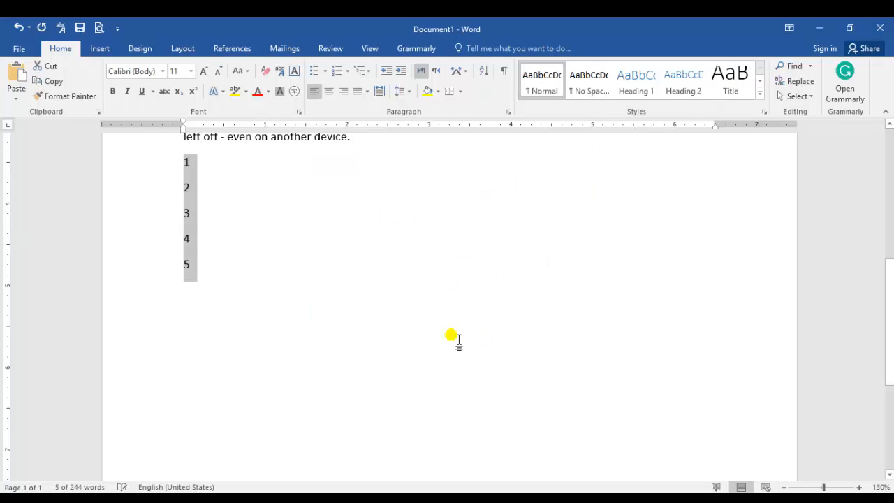
# Enter the letters A to E on separate lines below the numbers and sort them as text in descending order
pyautogui.click(308, 178)
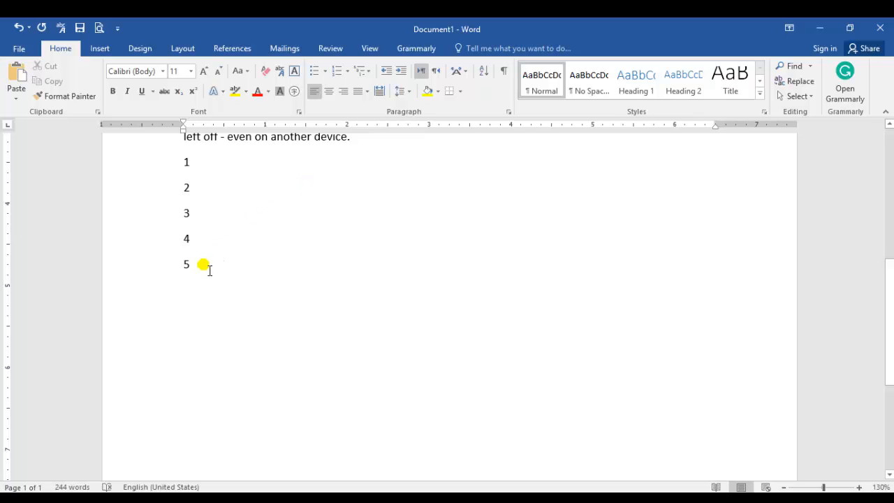
pyautogui.press('Return')
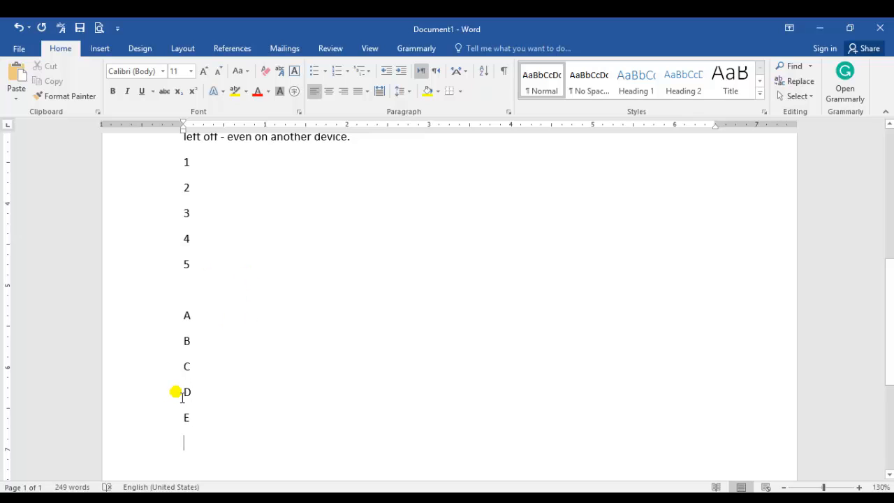
pyautogui.moveTo(191, 415); pyautogui.dragTo(179, 314)
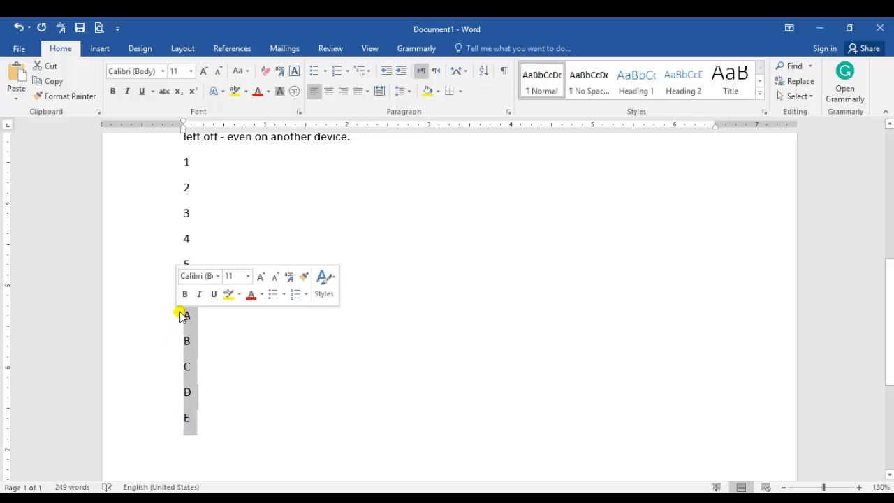
pyautogui.click(483, 70)
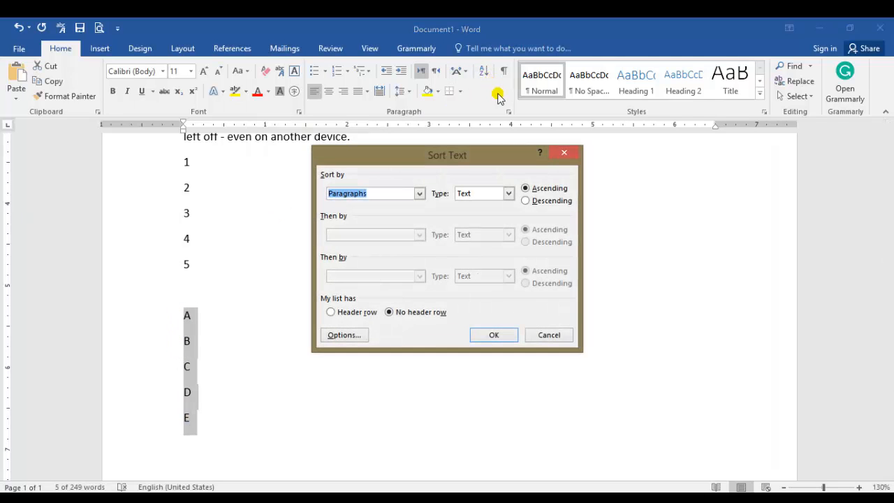
pyautogui.click(528, 201)
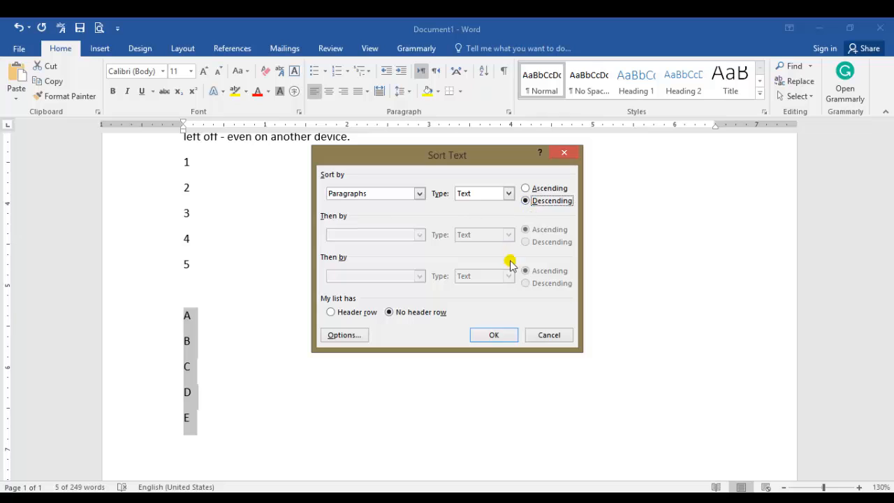
pyautogui.click(493, 336)
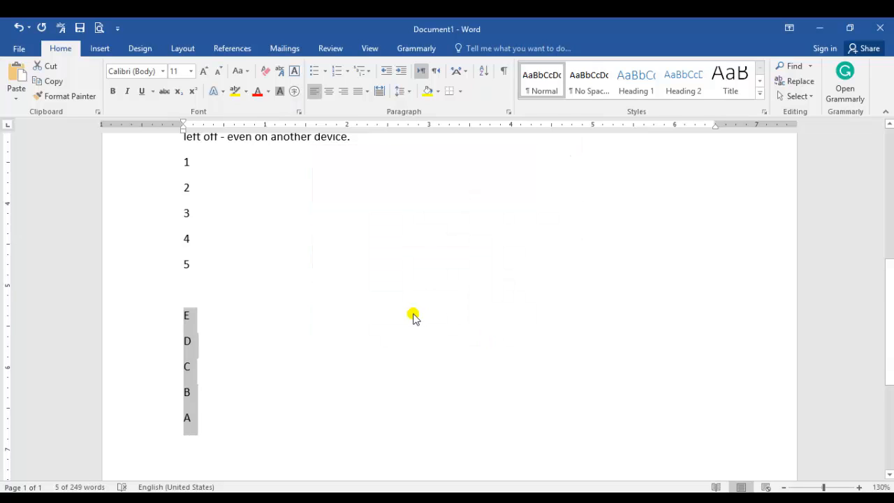
pyautogui.click(222, 407)
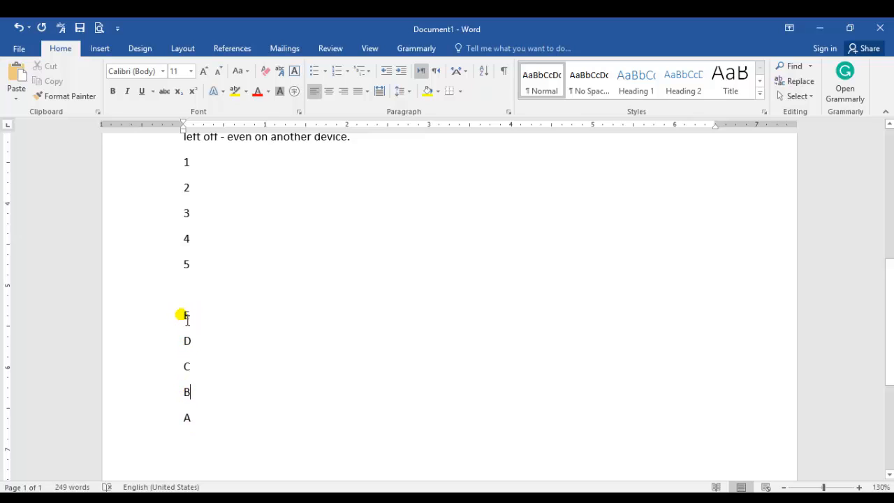
pyautogui.moveTo(186, 319); pyautogui.dragTo(194, 416)
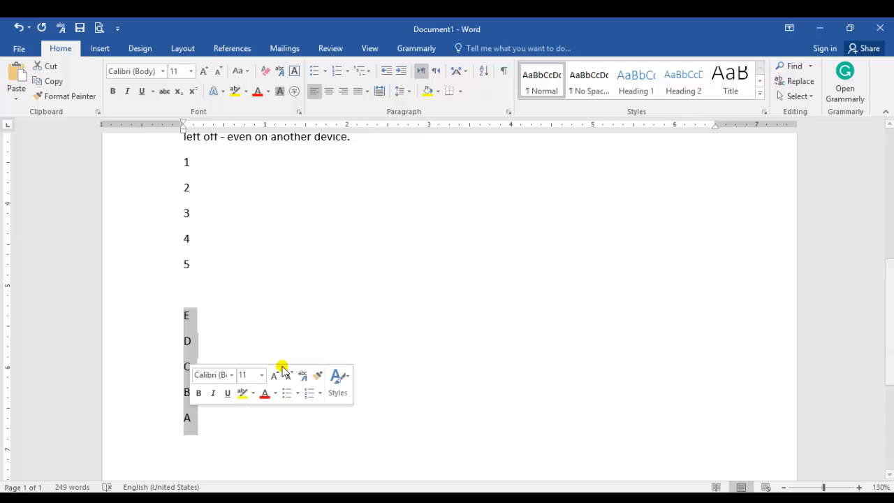
pyautogui.click(373, 269)
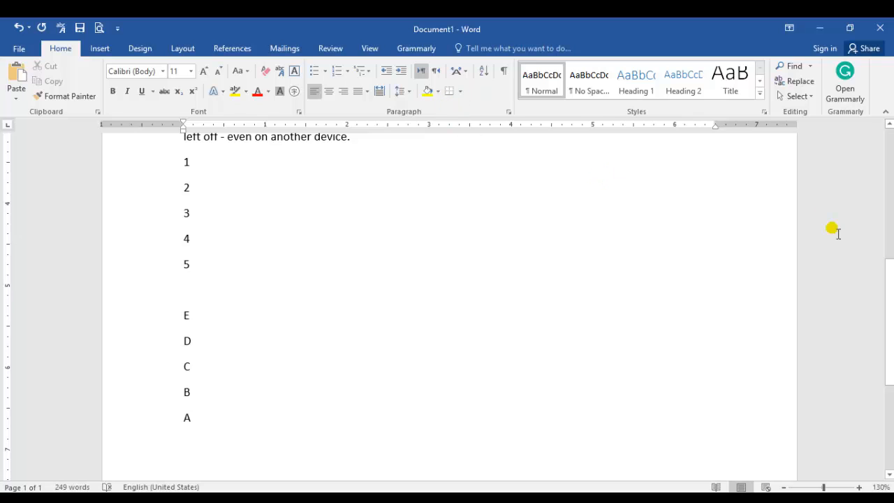
# Add a bottom border and a top border to the second paragraph, starting "To make your document look"
pyautogui.scroll(1, 887, 269)
pyautogui.scroll(10, 878, 171)
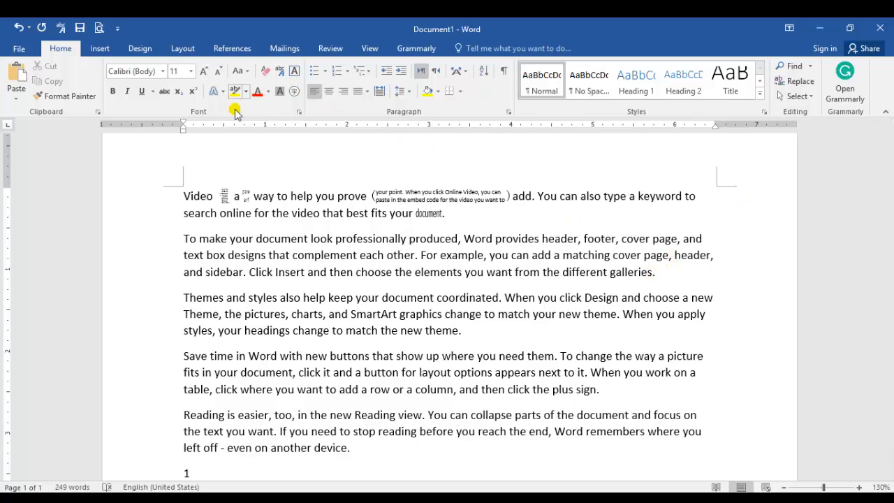
pyautogui.click(295, 72)
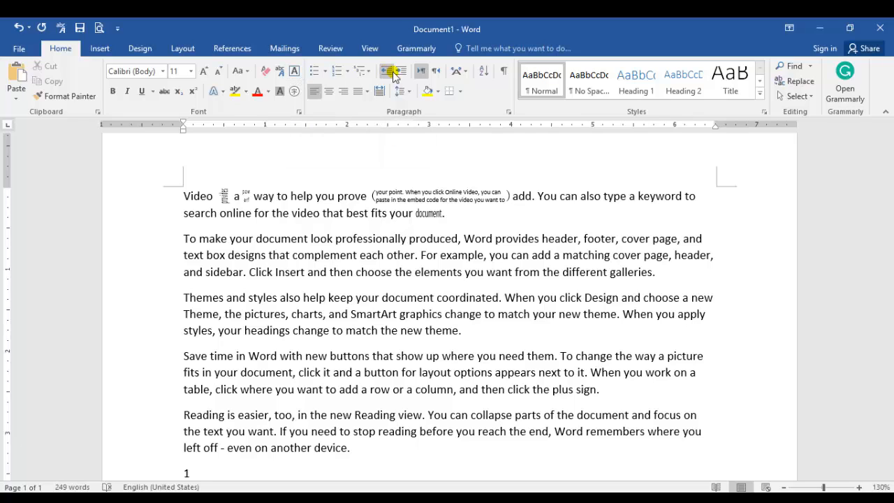
pyautogui.click(461, 92)
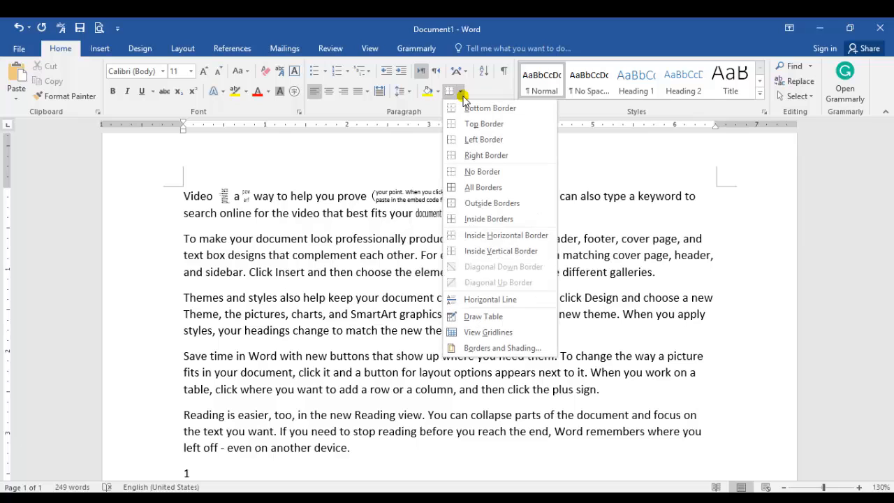
pyautogui.click(393, 239)
pyautogui.moveTo(672, 275); pyautogui.dragTo(181, 251)
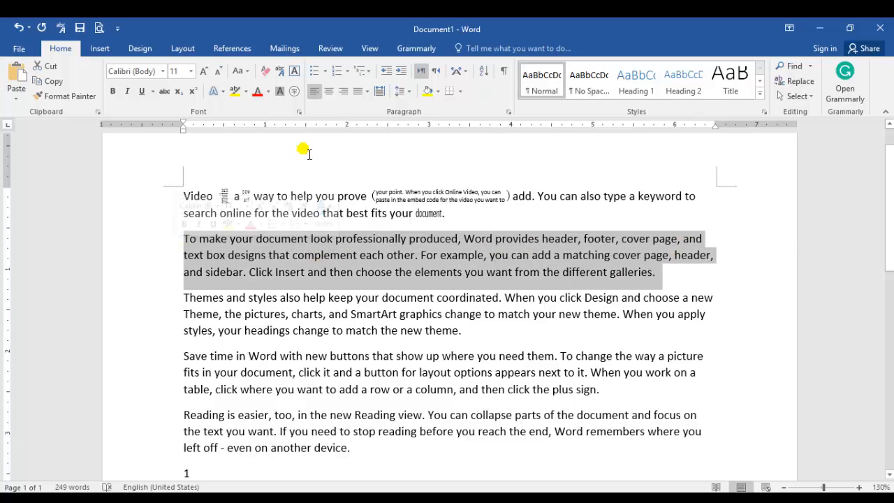
pyautogui.click(462, 92)
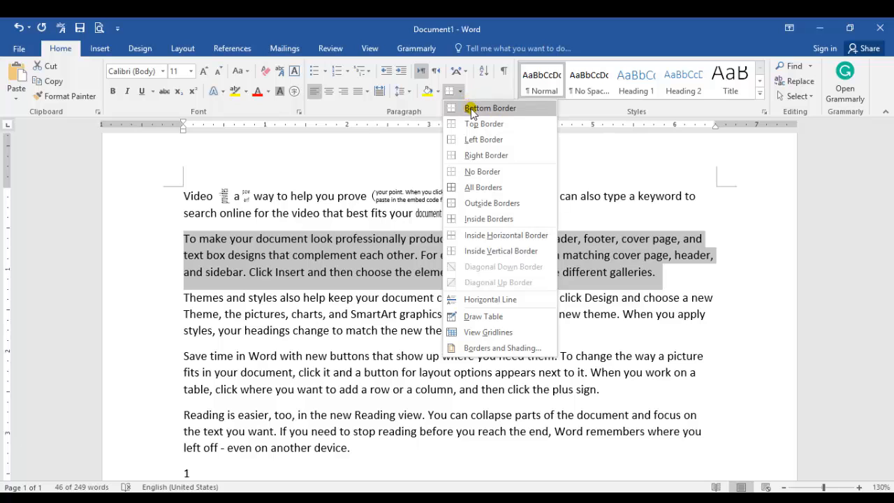
pyautogui.click(469, 106)
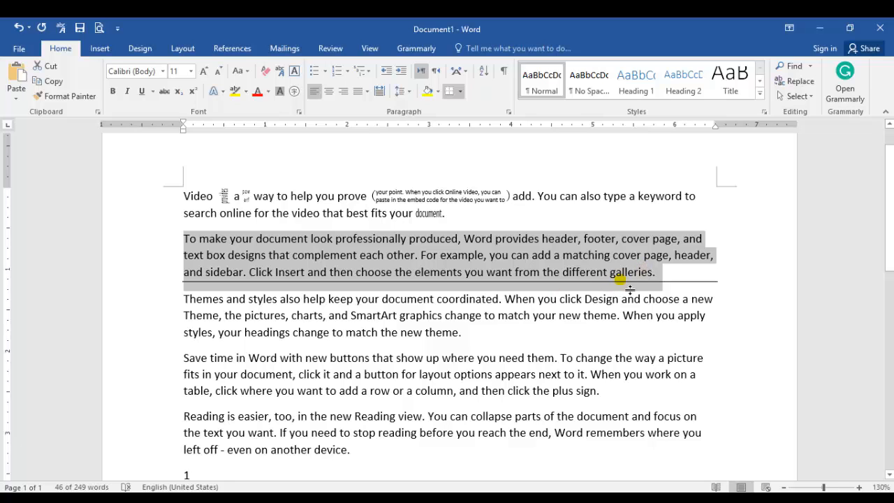
pyautogui.click(460, 91)
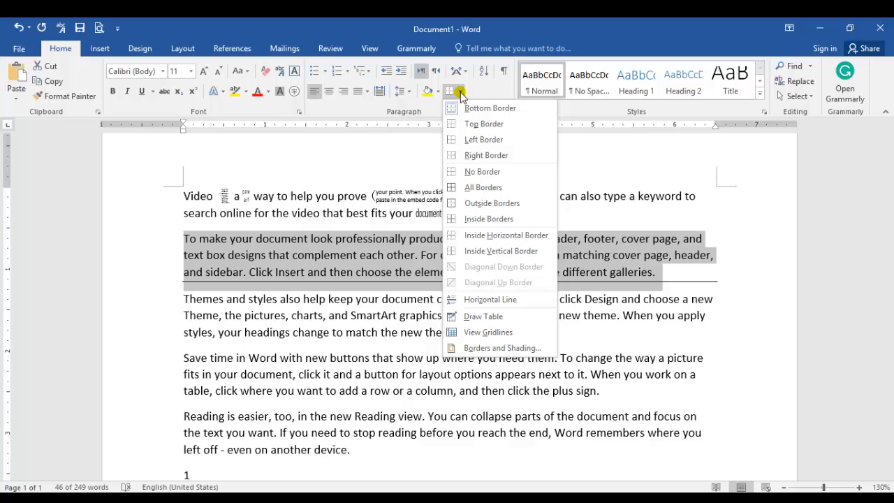
pyautogui.click(485, 124)
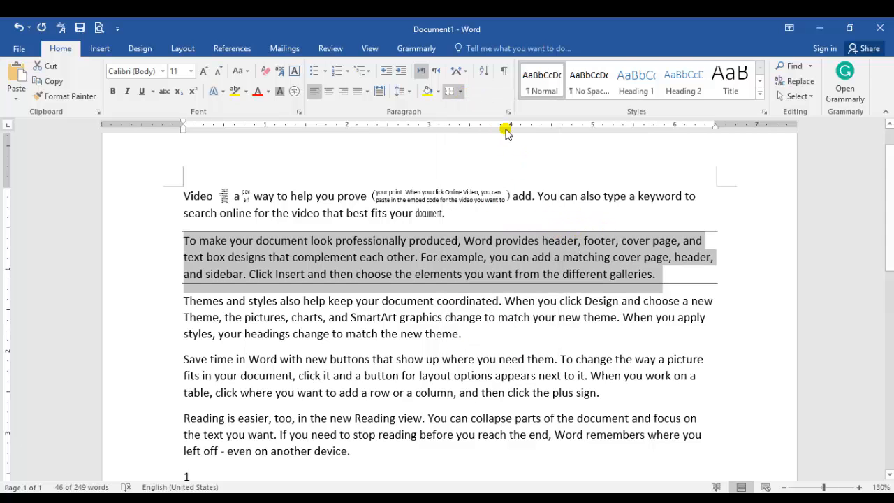
# Add a left border and a right border to the second paragraph
pyautogui.click(461, 91)
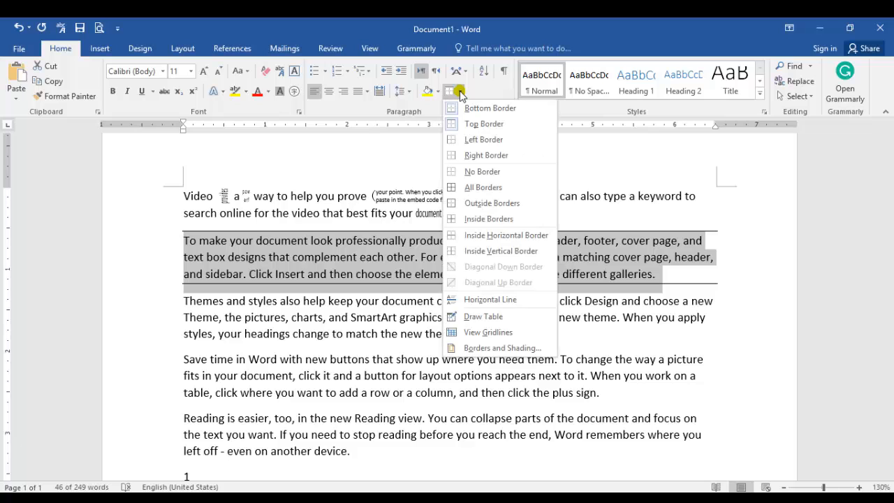
pyautogui.click(479, 142)
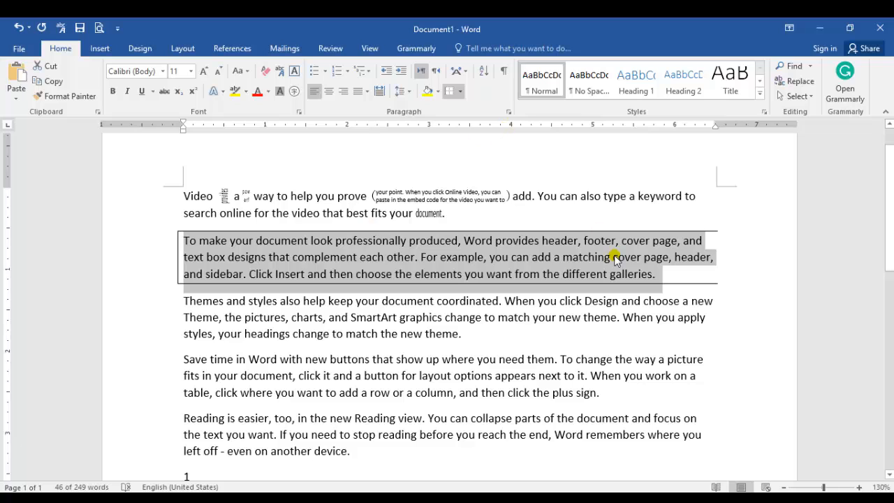
pyautogui.click(461, 91)
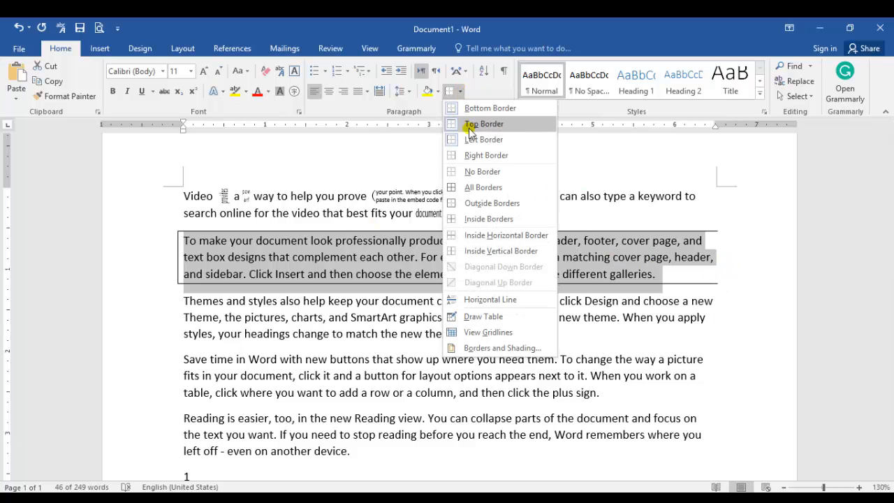
pyautogui.click(500, 156)
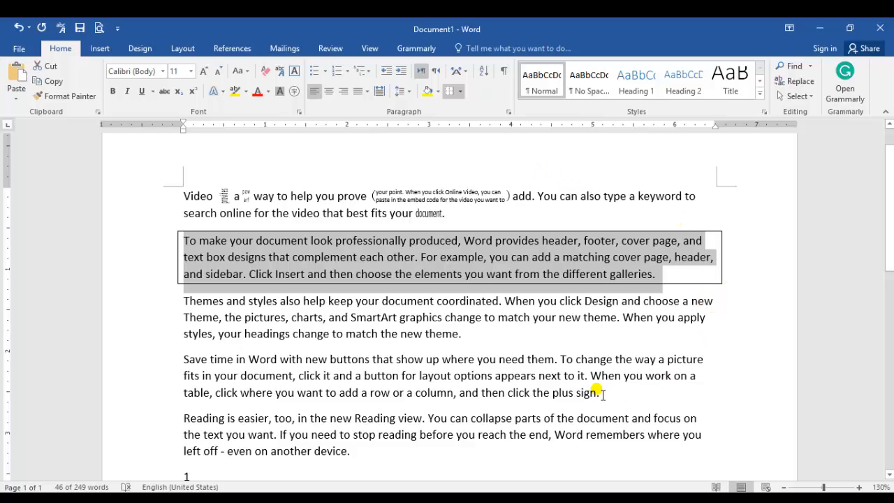
# Try All Borders on the paragraph starting "Save time in Word" and remove them
pyautogui.moveTo(602, 393); pyautogui.dragTo(184, 361)
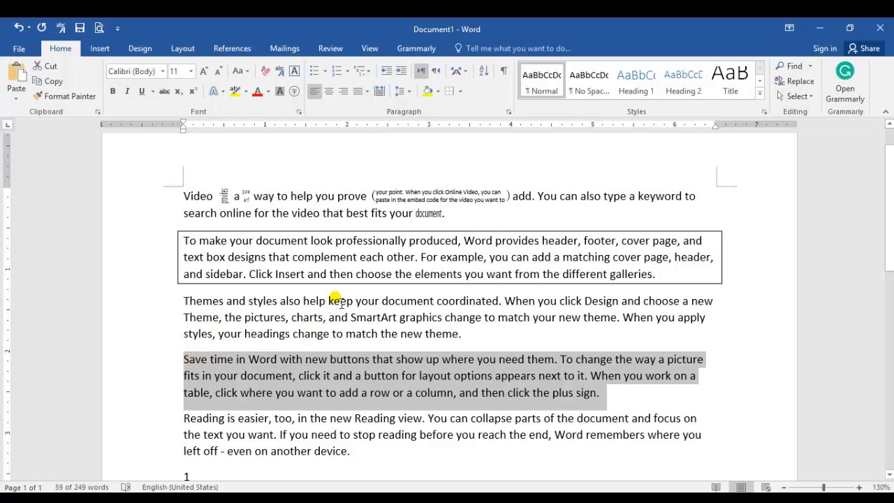
pyautogui.click(459, 92)
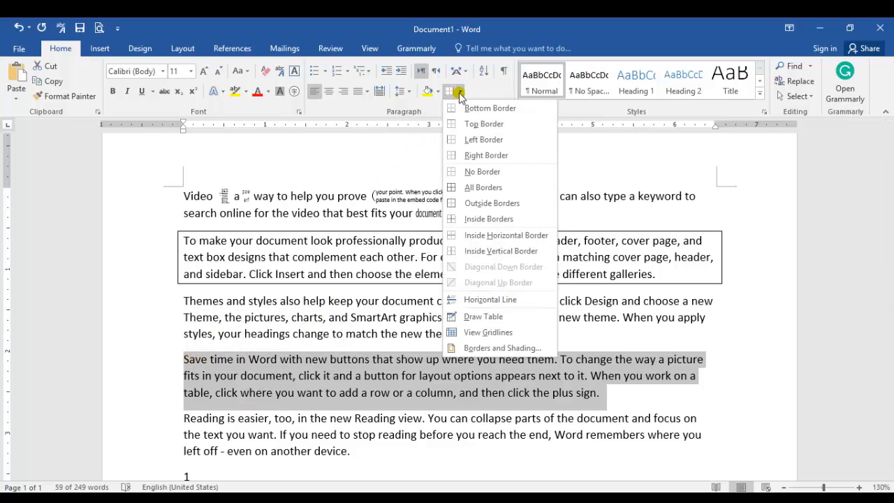
pyautogui.click(481, 188)
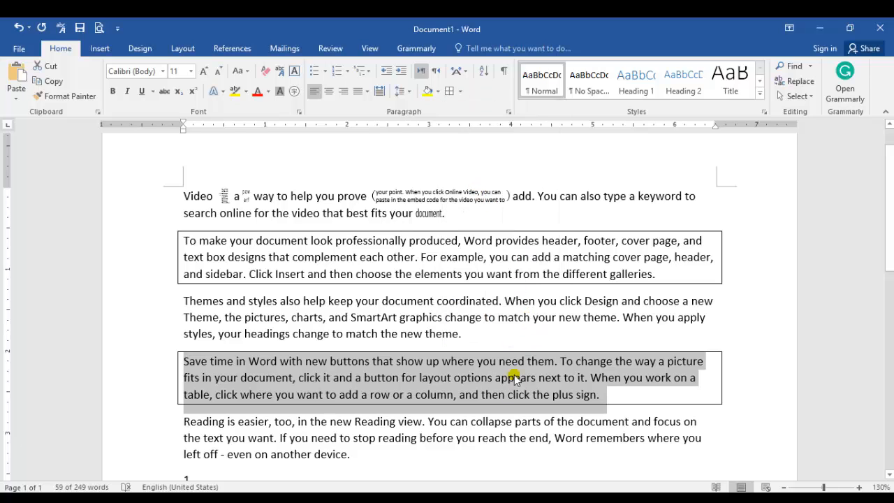
pyautogui.click(459, 92)
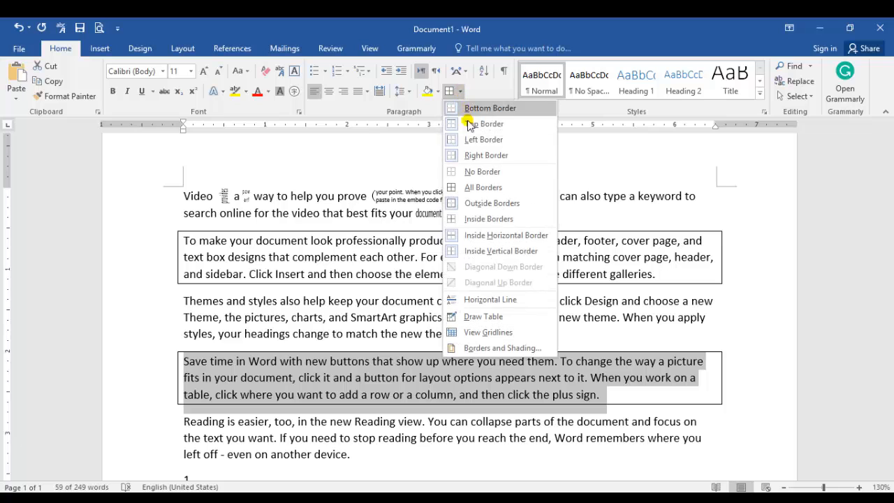
pyautogui.click(480, 187)
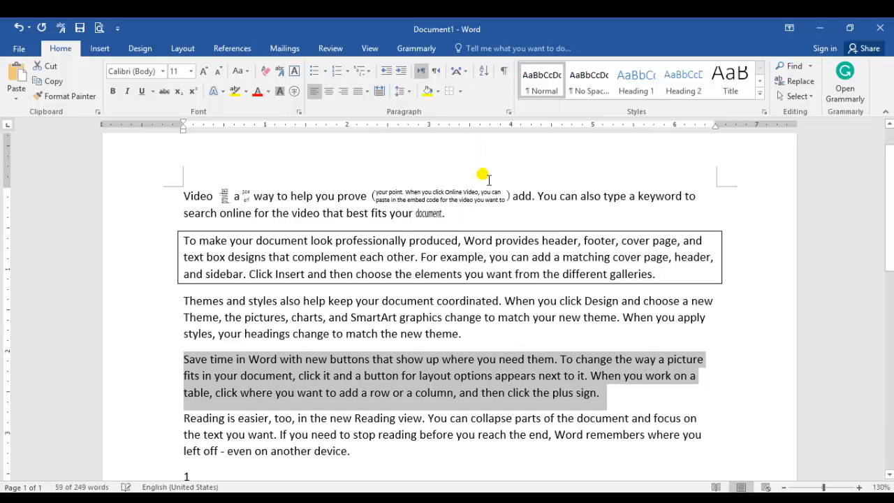
# Apply Inside Borders to the selected paragraph starting "Save time in Word"
pyautogui.click(459, 91)
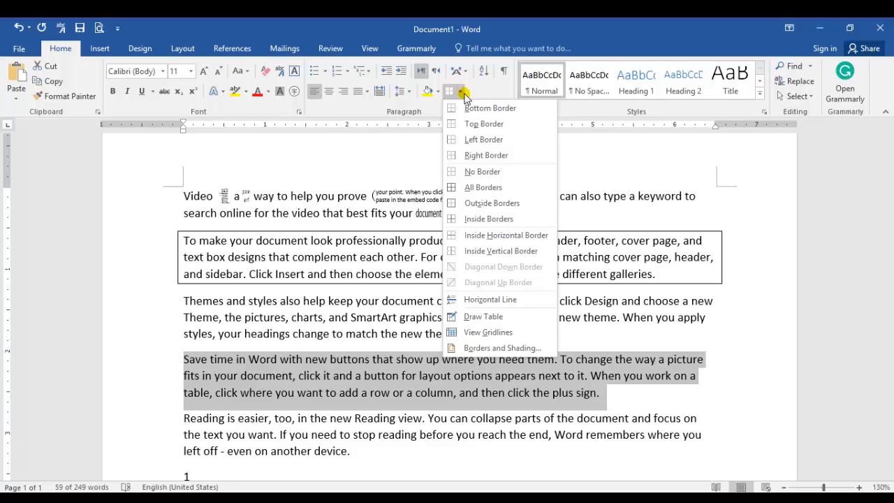
pyautogui.click(506, 223)
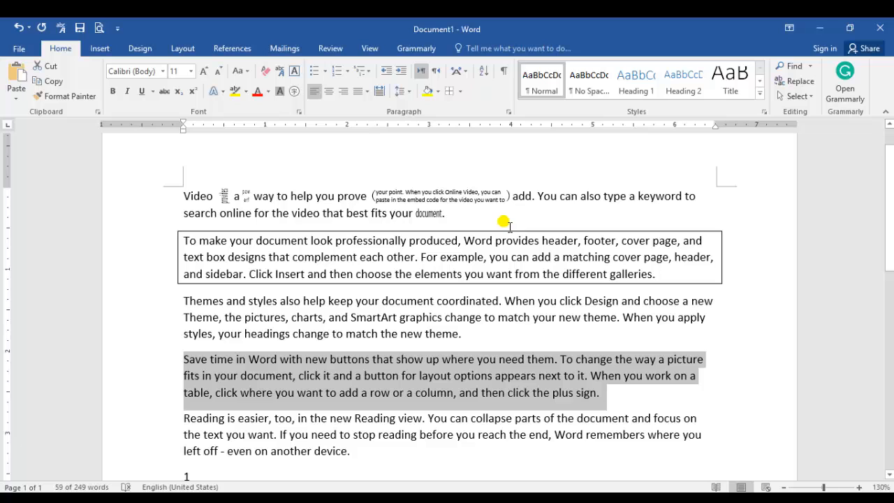
# Set up a Box page border with the triple-line style for the whole document
pyautogui.click(460, 92)
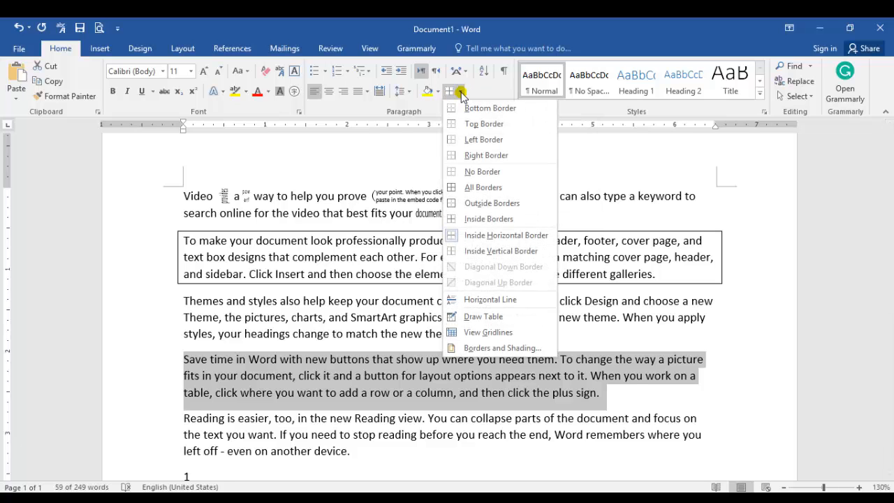
pyautogui.click(487, 348)
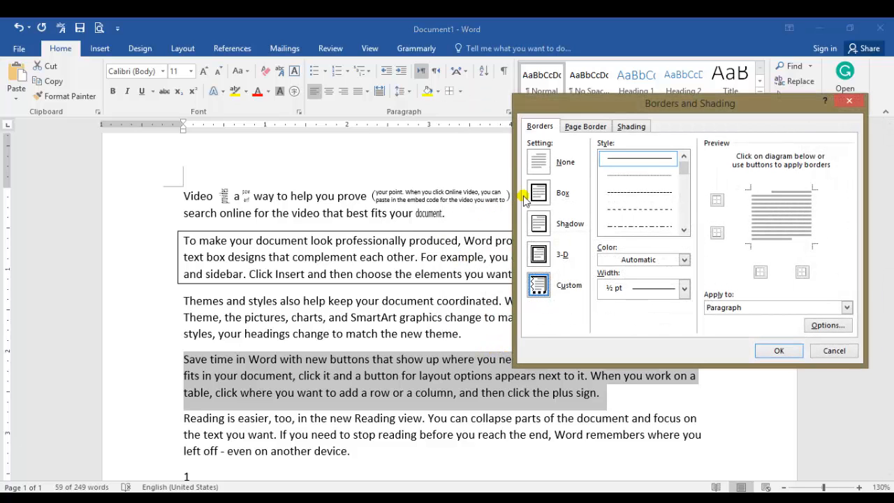
pyautogui.click(585, 126)
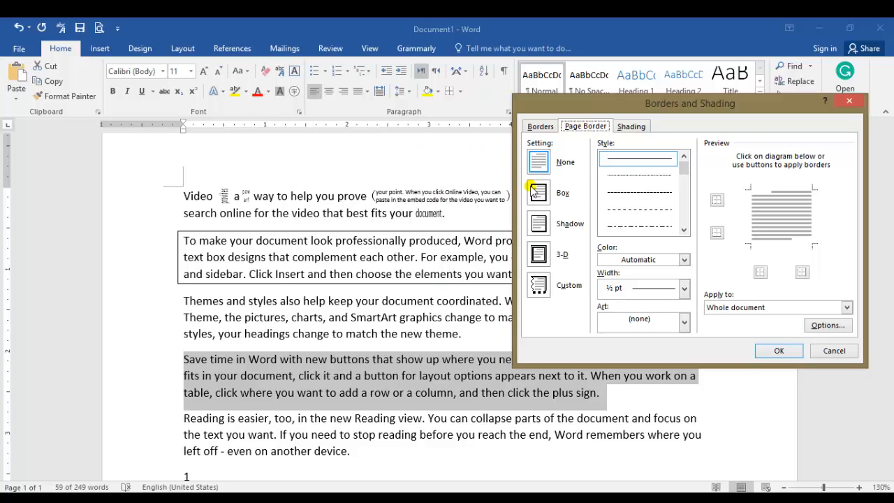
pyautogui.click(540, 127)
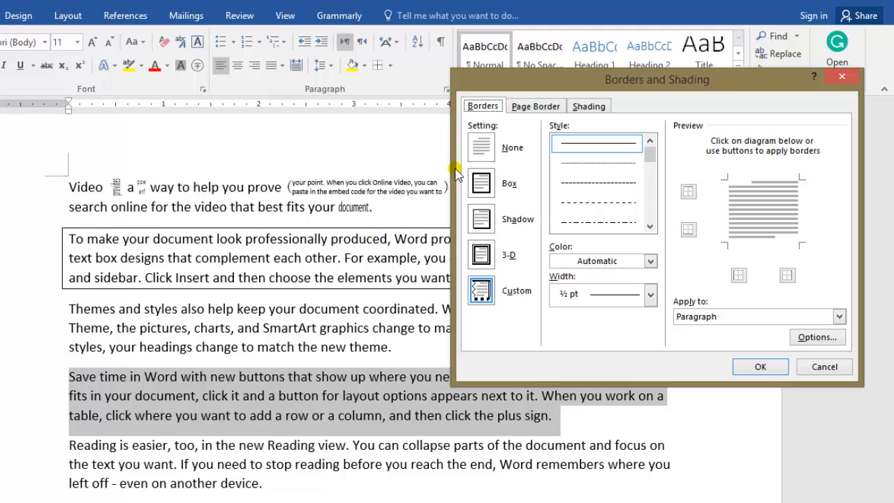
pyautogui.click(537, 107)
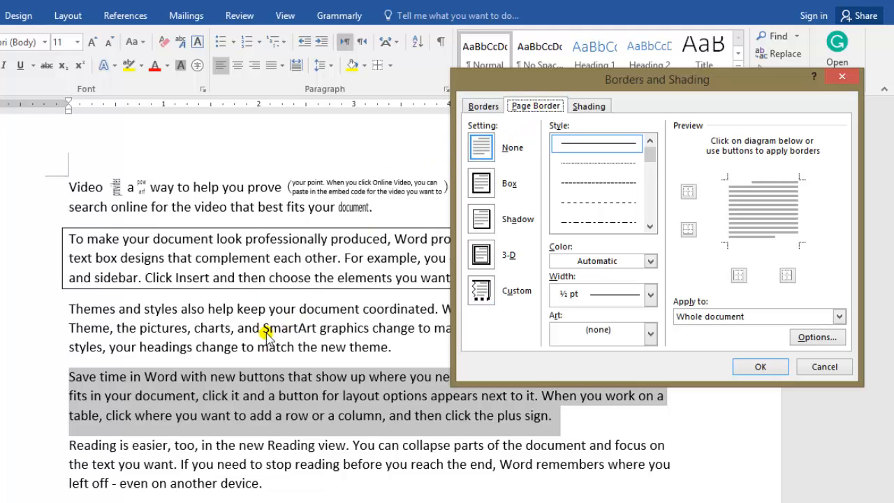
pyautogui.click(490, 193)
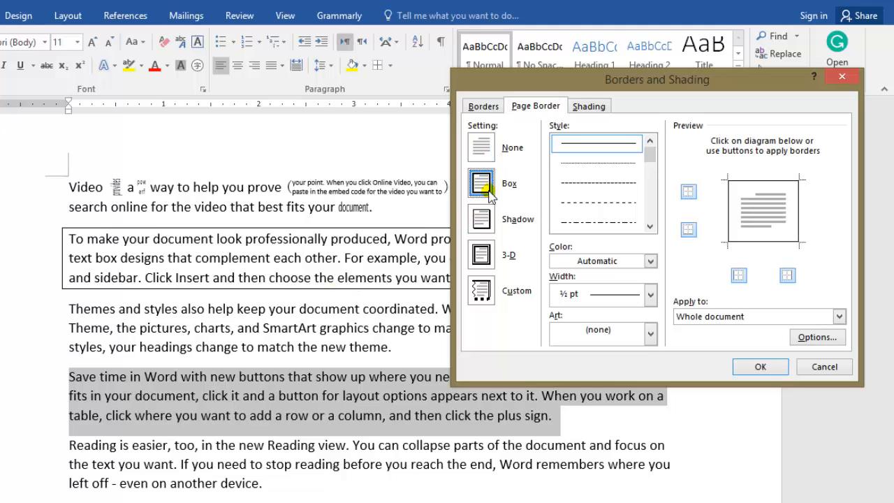
pyautogui.moveTo(649, 152); pyautogui.dragTo(649, 168)
pyautogui.click(618, 184)
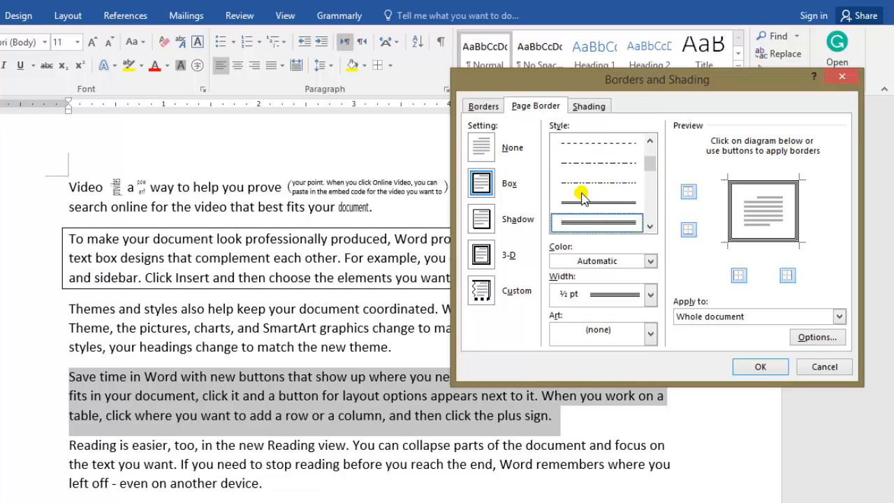
# Color the triple-line page border red, set its width to 2 ¼ pt, and apply it to the document
pyautogui.click(644, 261)
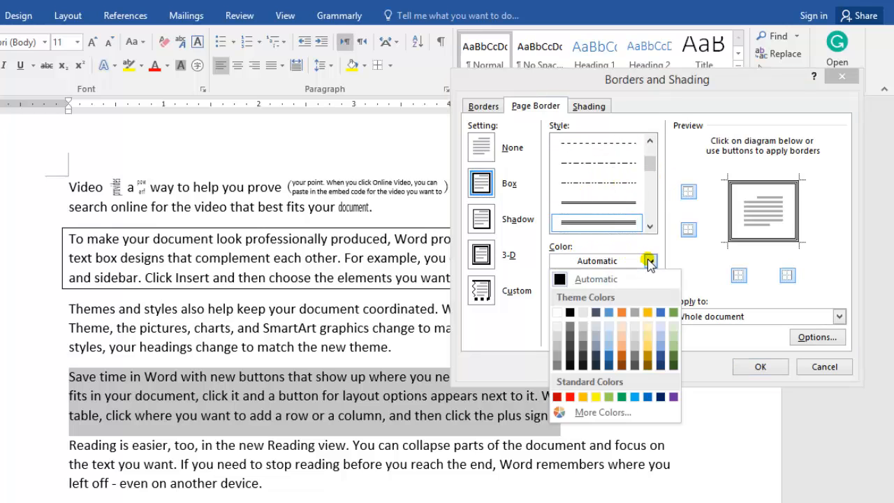
pyautogui.click(570, 397)
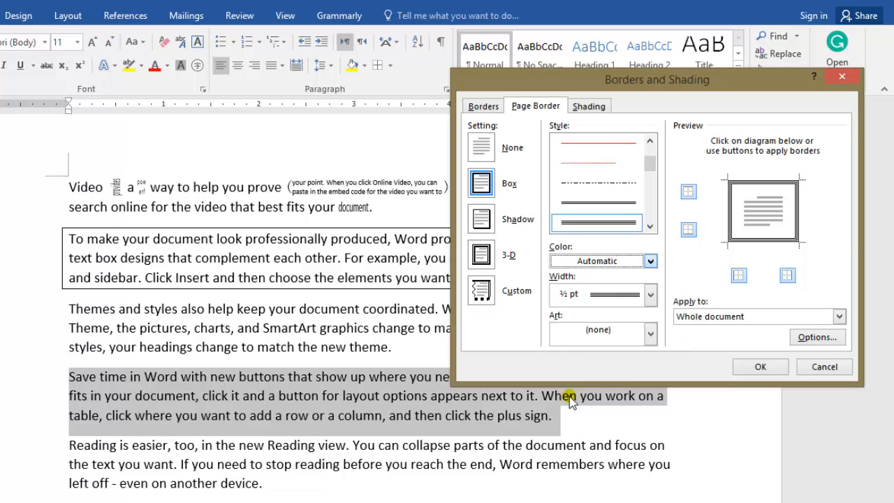
pyautogui.click(650, 295)
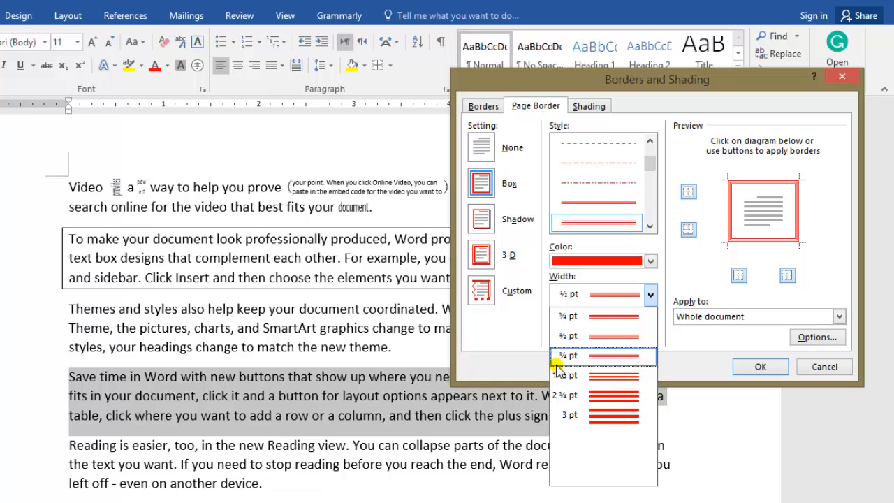
pyautogui.click(609, 395)
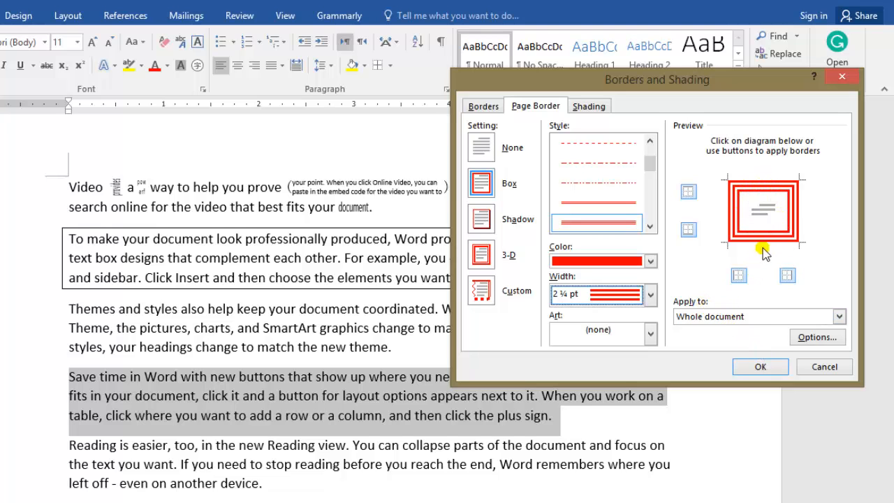
pyautogui.click(760, 364)
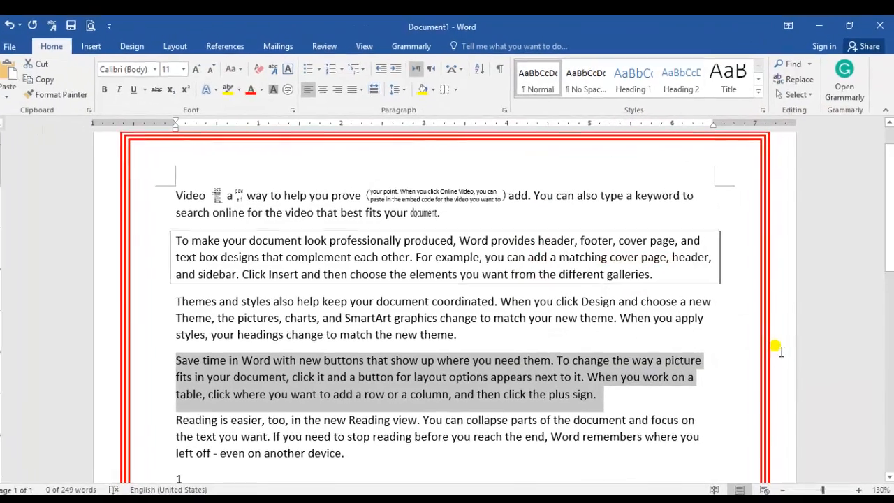
pyautogui.moveTo(889, 260); pyautogui.dragTo(892, 235)
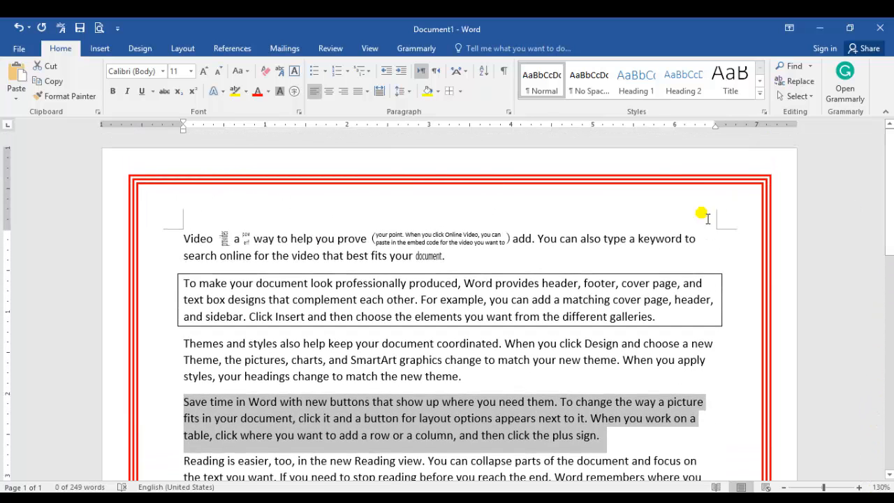
# Apply the green pine tree Art border around the page for the whole document
pyautogui.click(459, 91)
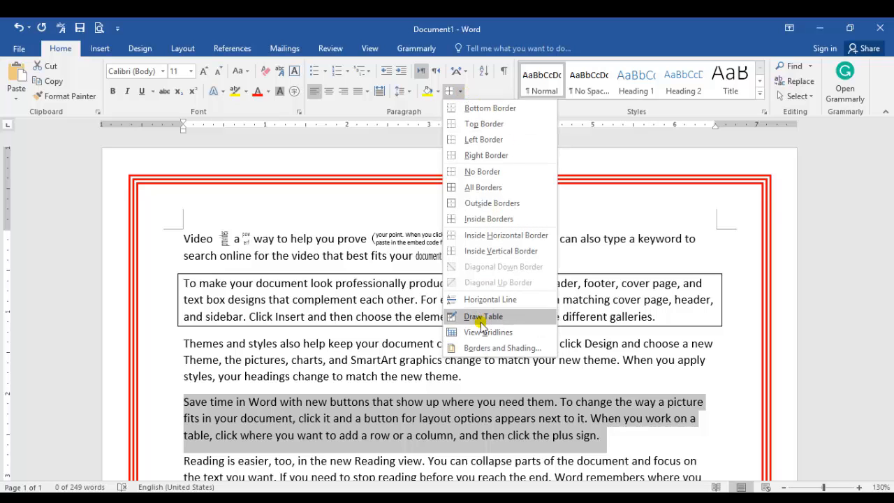
pyautogui.click(481, 350)
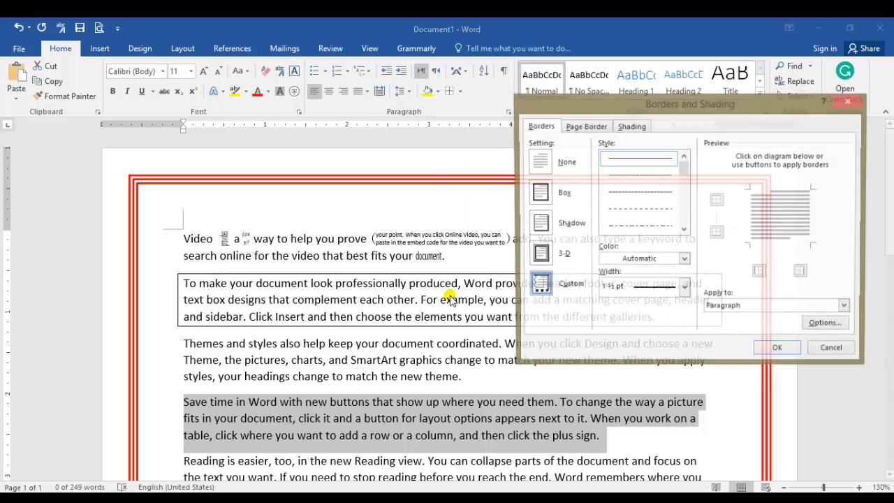
pyautogui.click(583, 127)
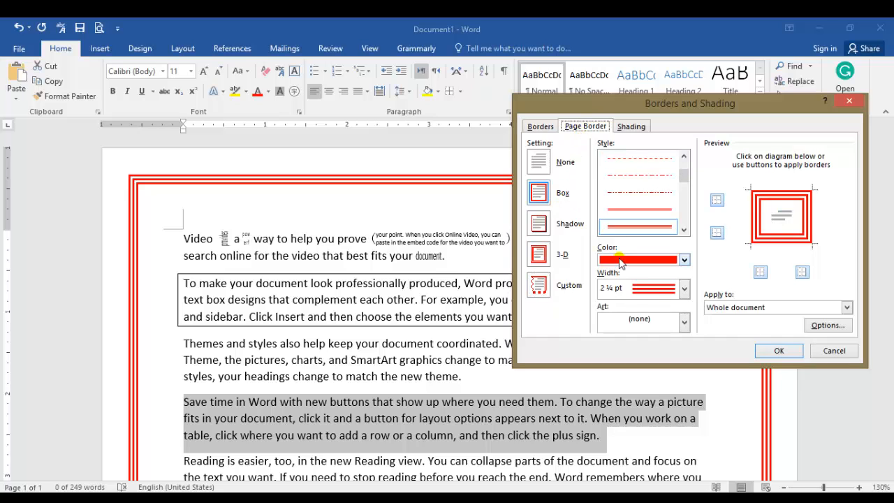
pyautogui.click(683, 322)
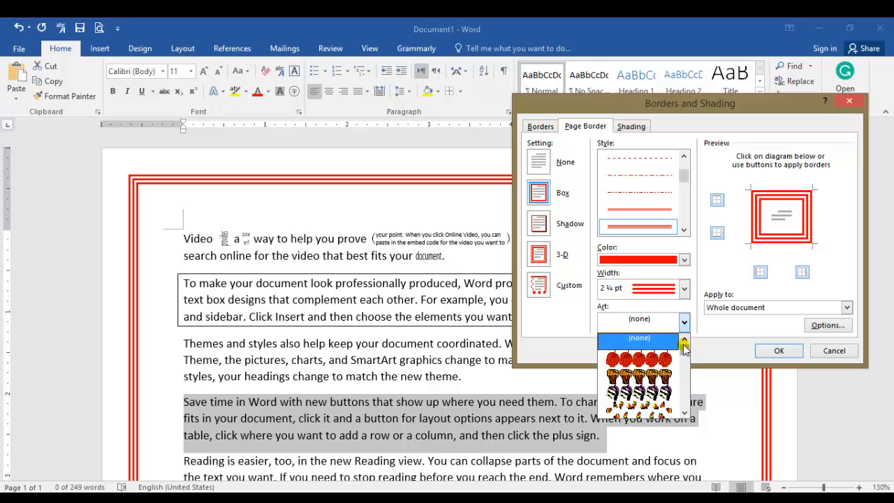
pyautogui.moveTo(684, 349)
pyautogui.mouseDown()
pyautogui.moveTo(684, 370)
pyautogui.moveTo(684, 352)
pyautogui.mouseUp()
pyautogui.click(661, 342)
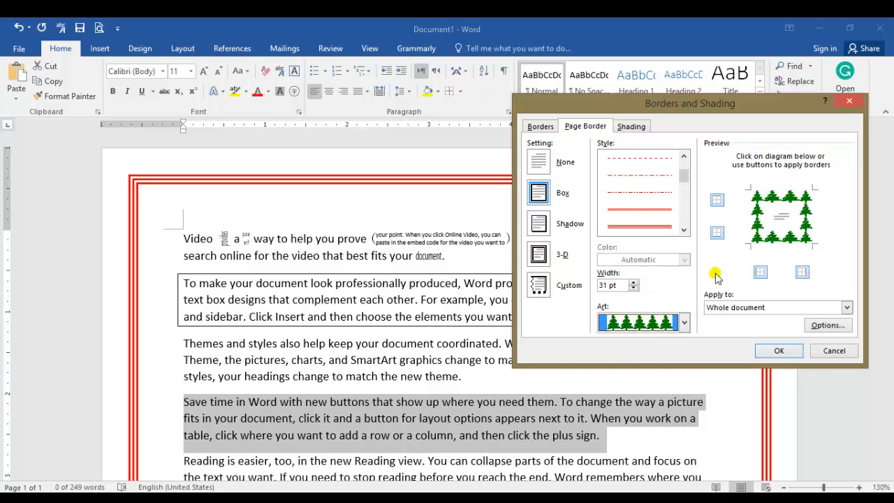
pyautogui.click(779, 351)
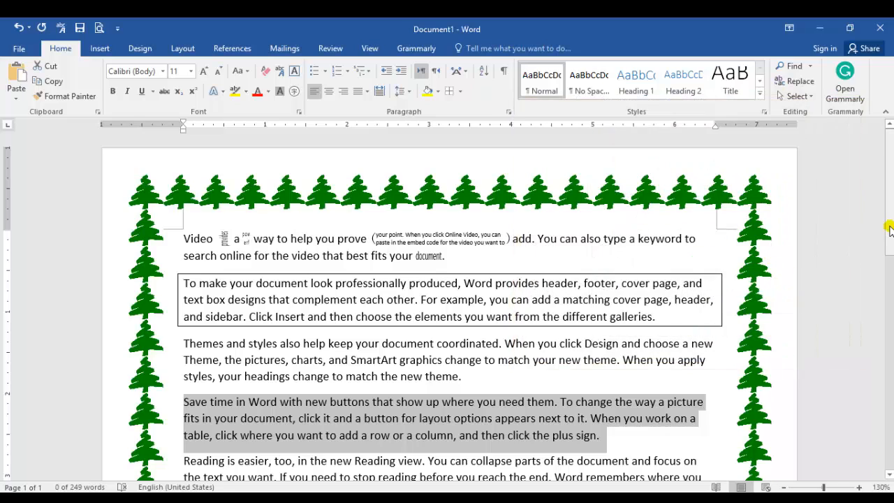
pyautogui.moveTo(890, 236)
pyautogui.mouseDown()
pyautogui.moveTo(890, 382)
pyautogui.moveTo(890, 225)
pyautogui.mouseUp()
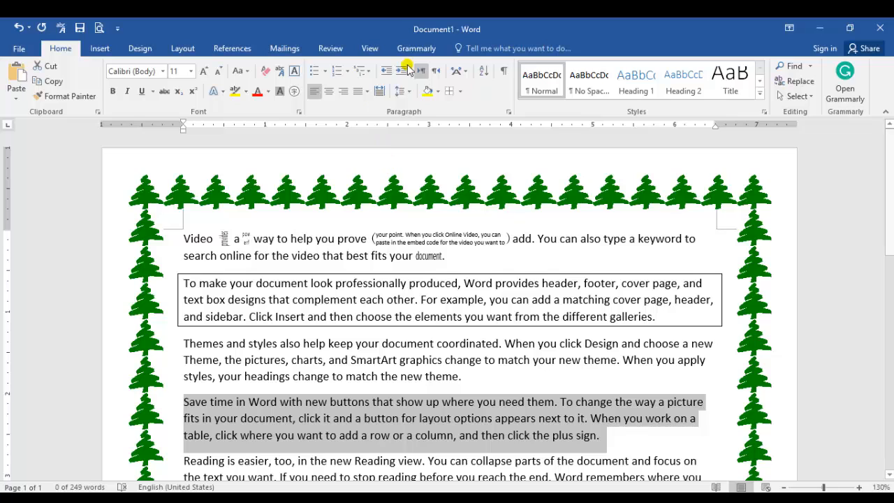